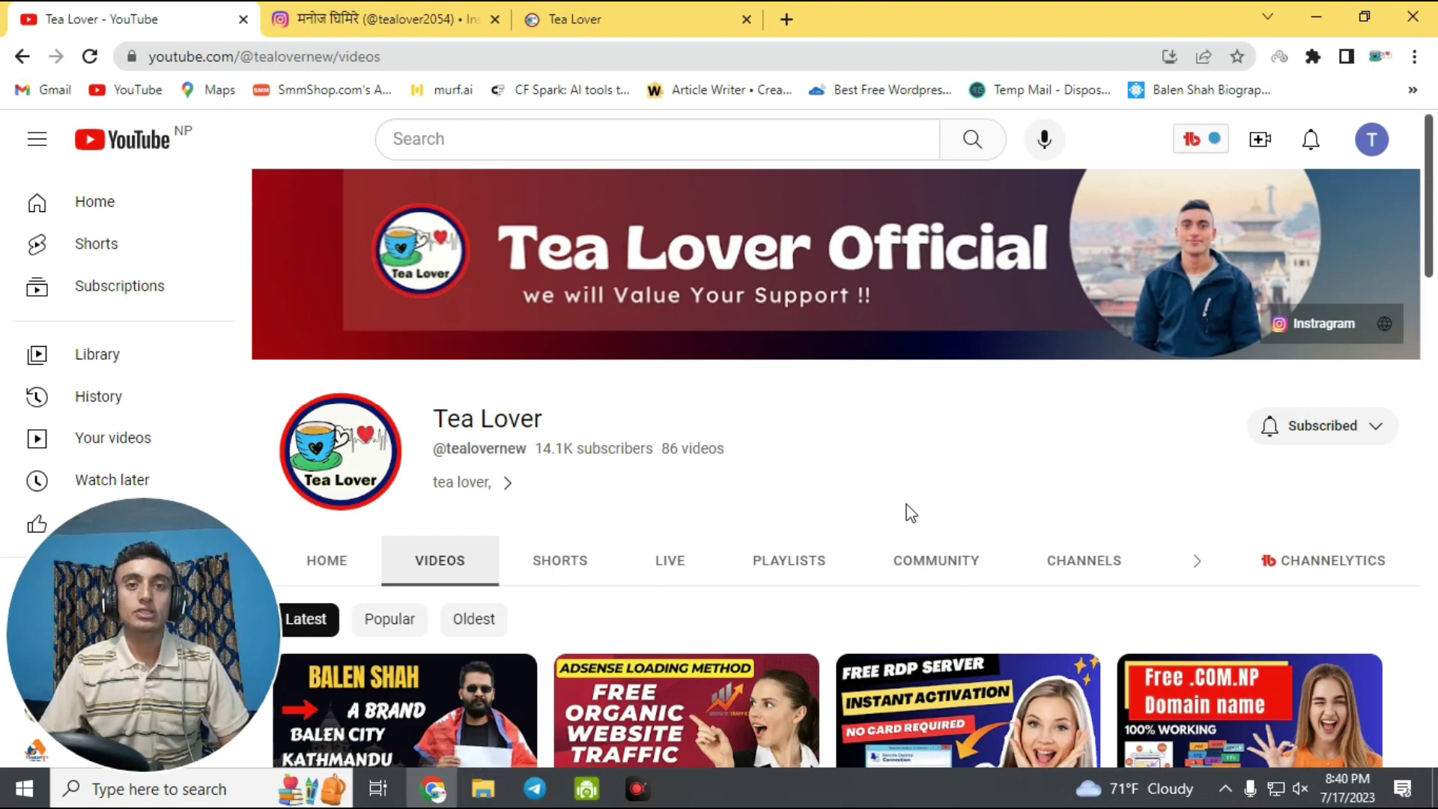
# Show the creator's Instagram profile and Tea Lover blog, then start a blank browser tab.
pyautogui.scroll(-5, 911, 514)
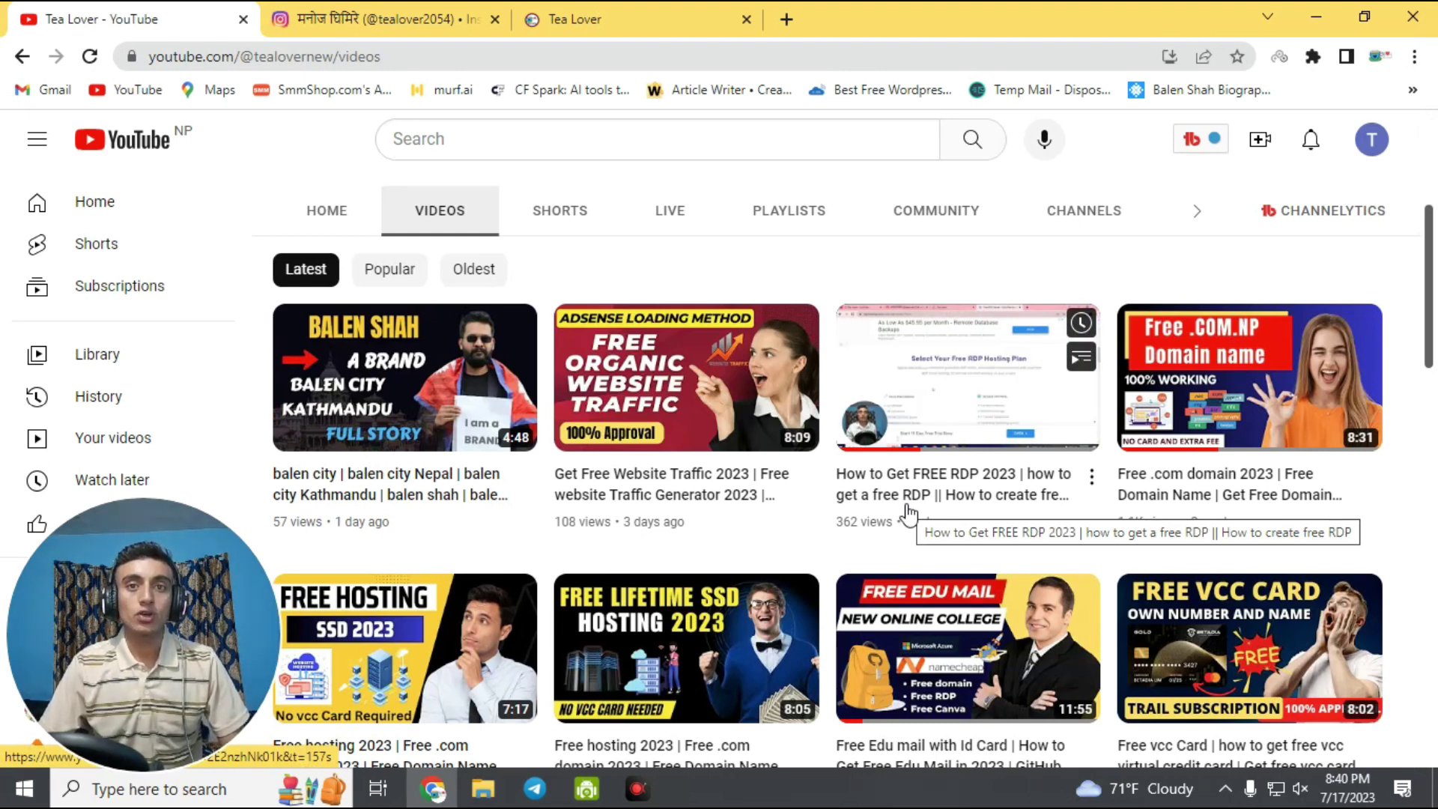
pyautogui.scroll(5, 1048, 554)
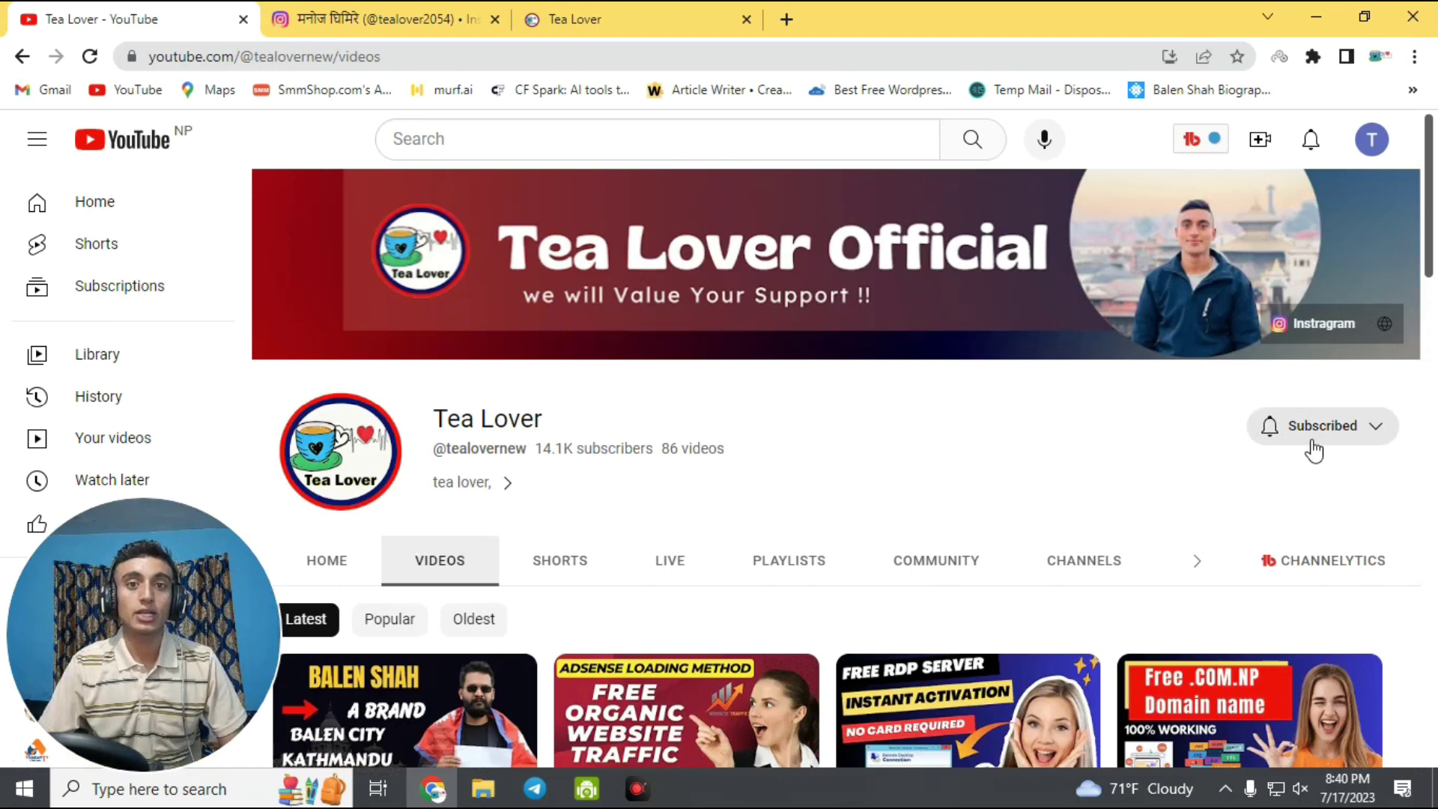
pyautogui.scroll(-6, 942, 515)
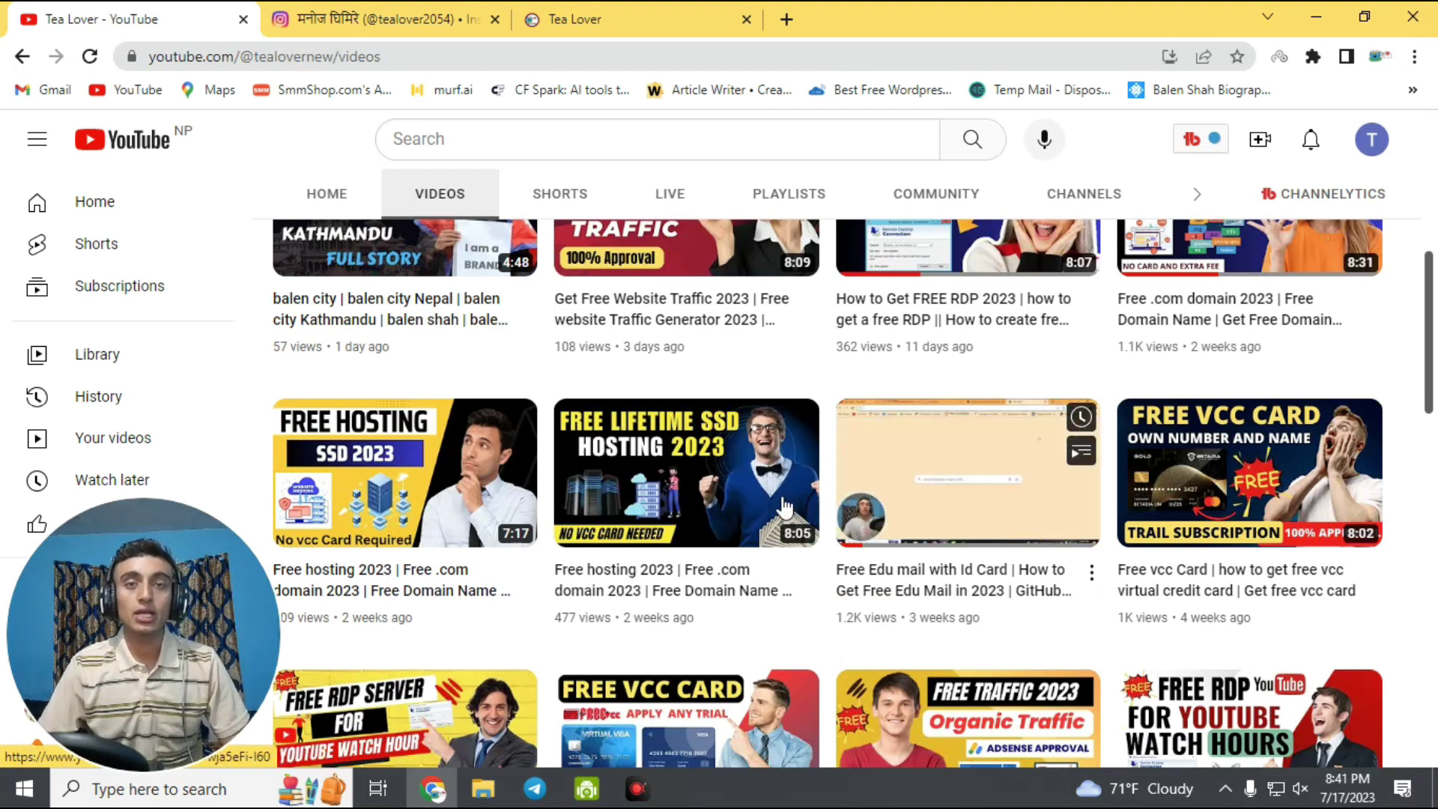
pyautogui.click(405, 21)
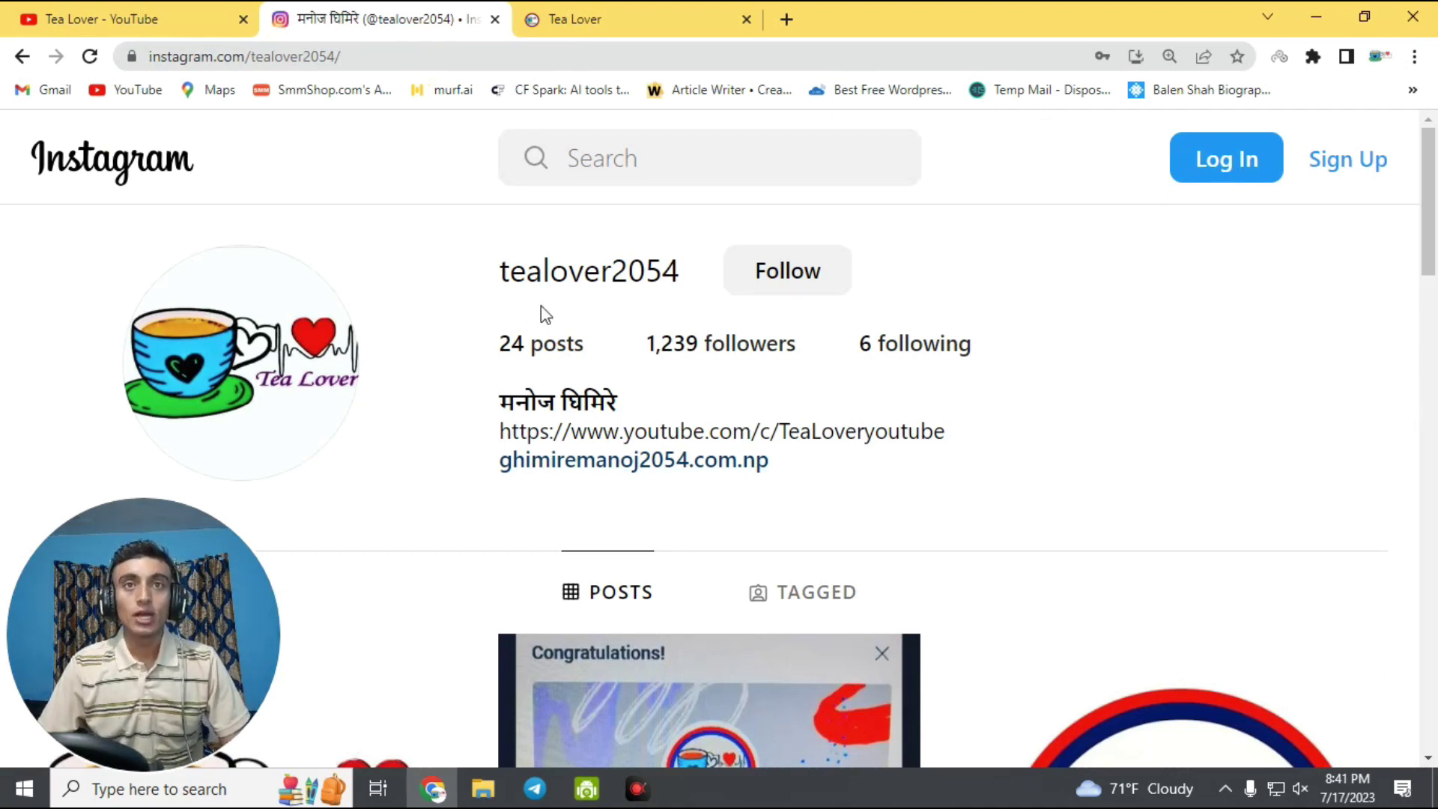
pyautogui.click(631, 23)
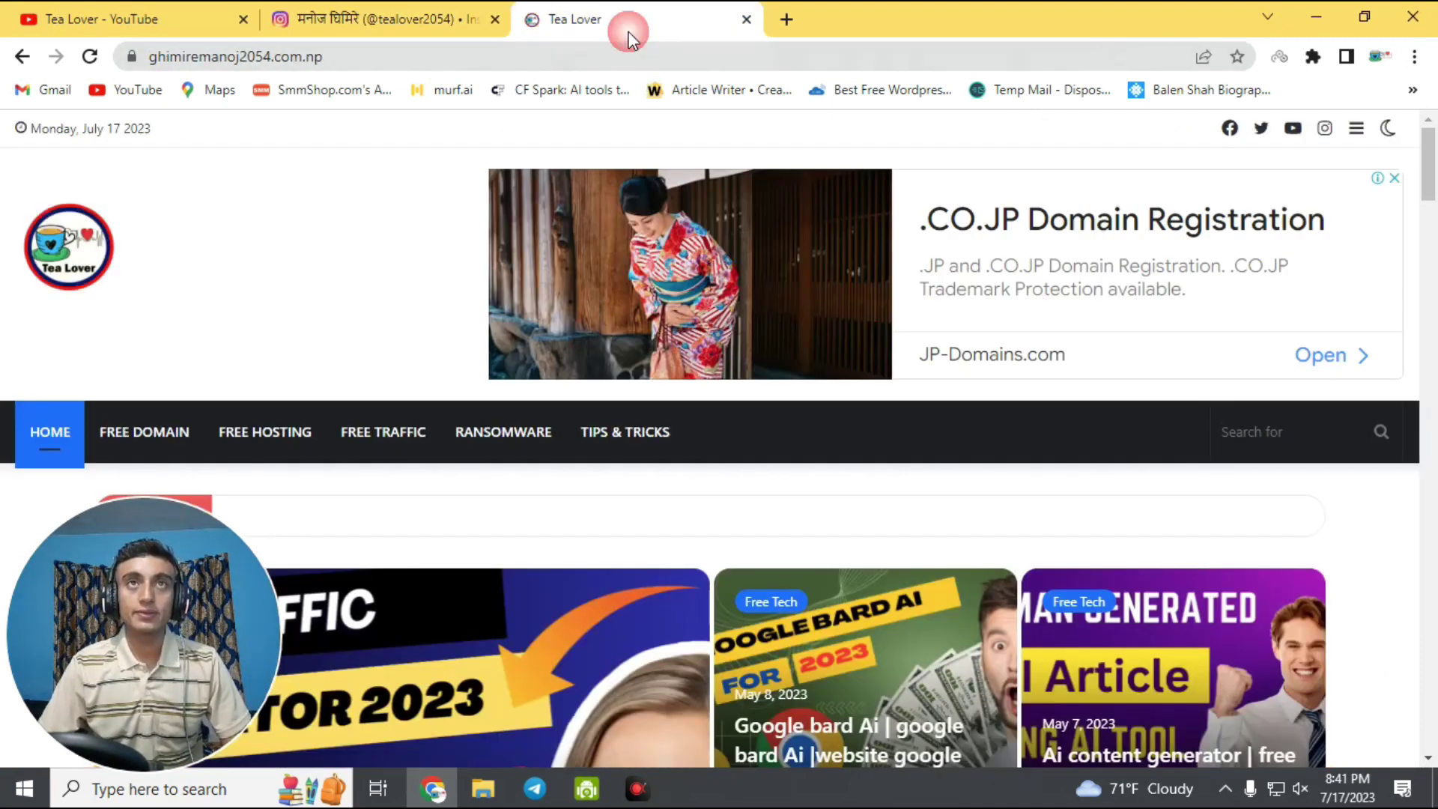
pyautogui.scroll(-15, 814, 419)
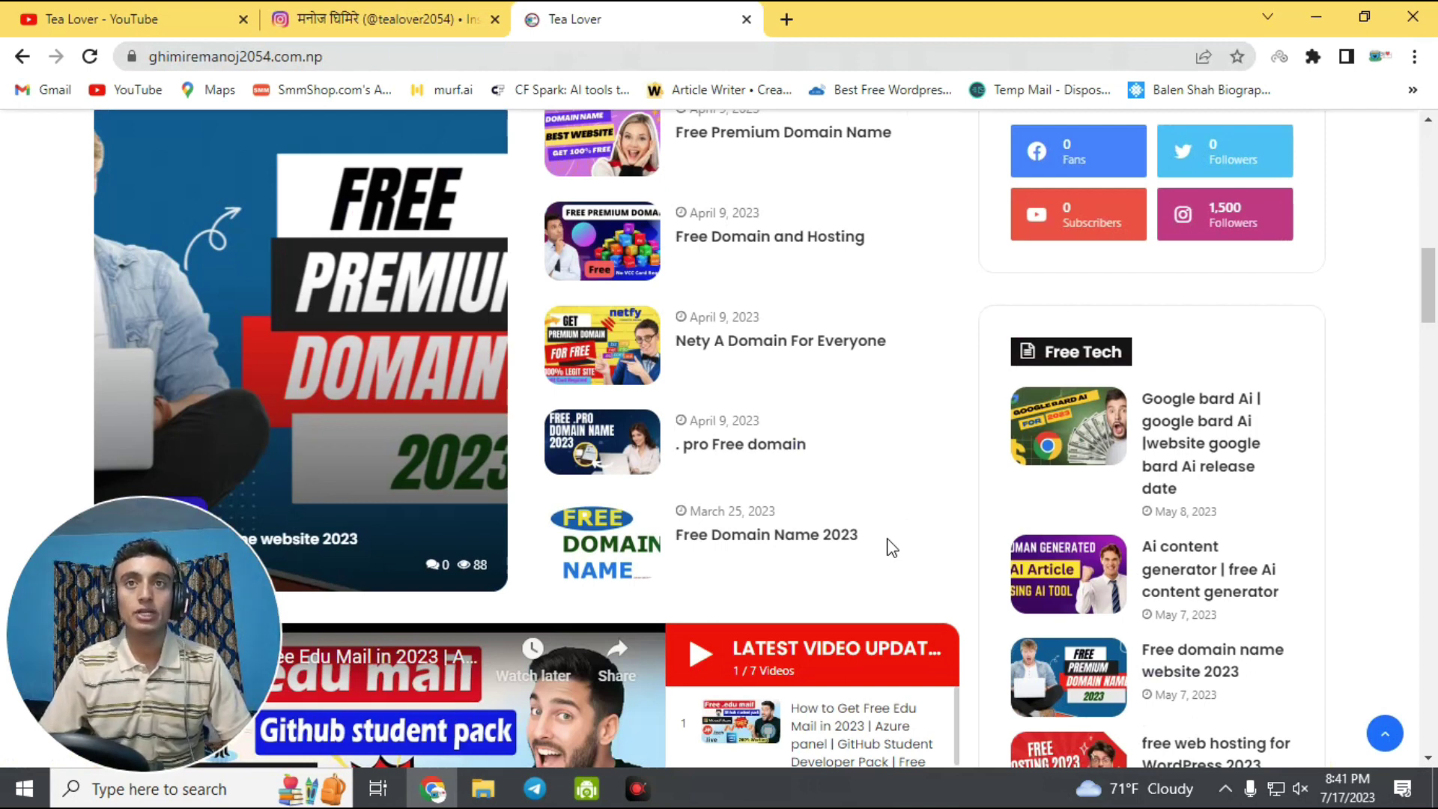
pyautogui.click(791, 30)
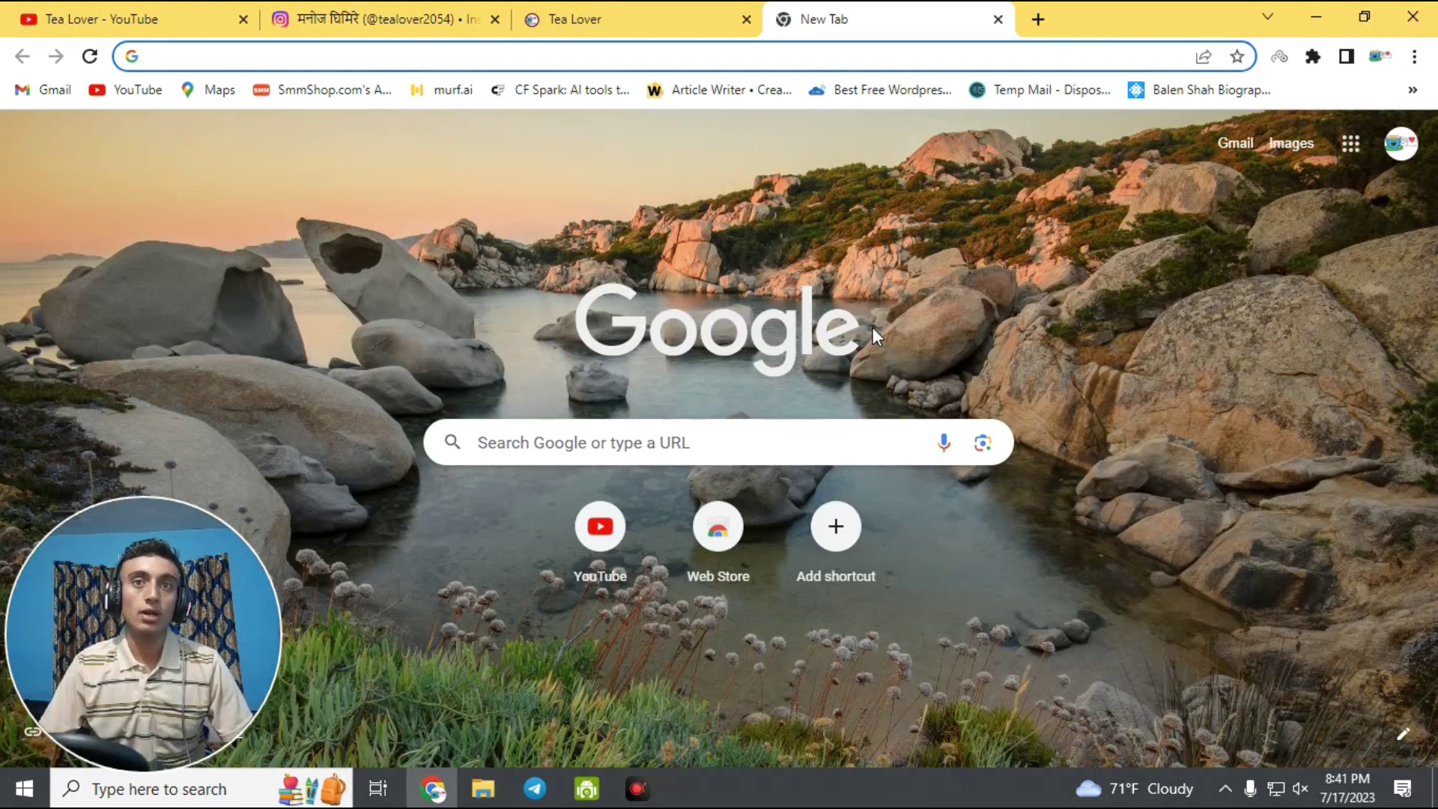
pyautogui.write('https://www.space-hosting.net/')
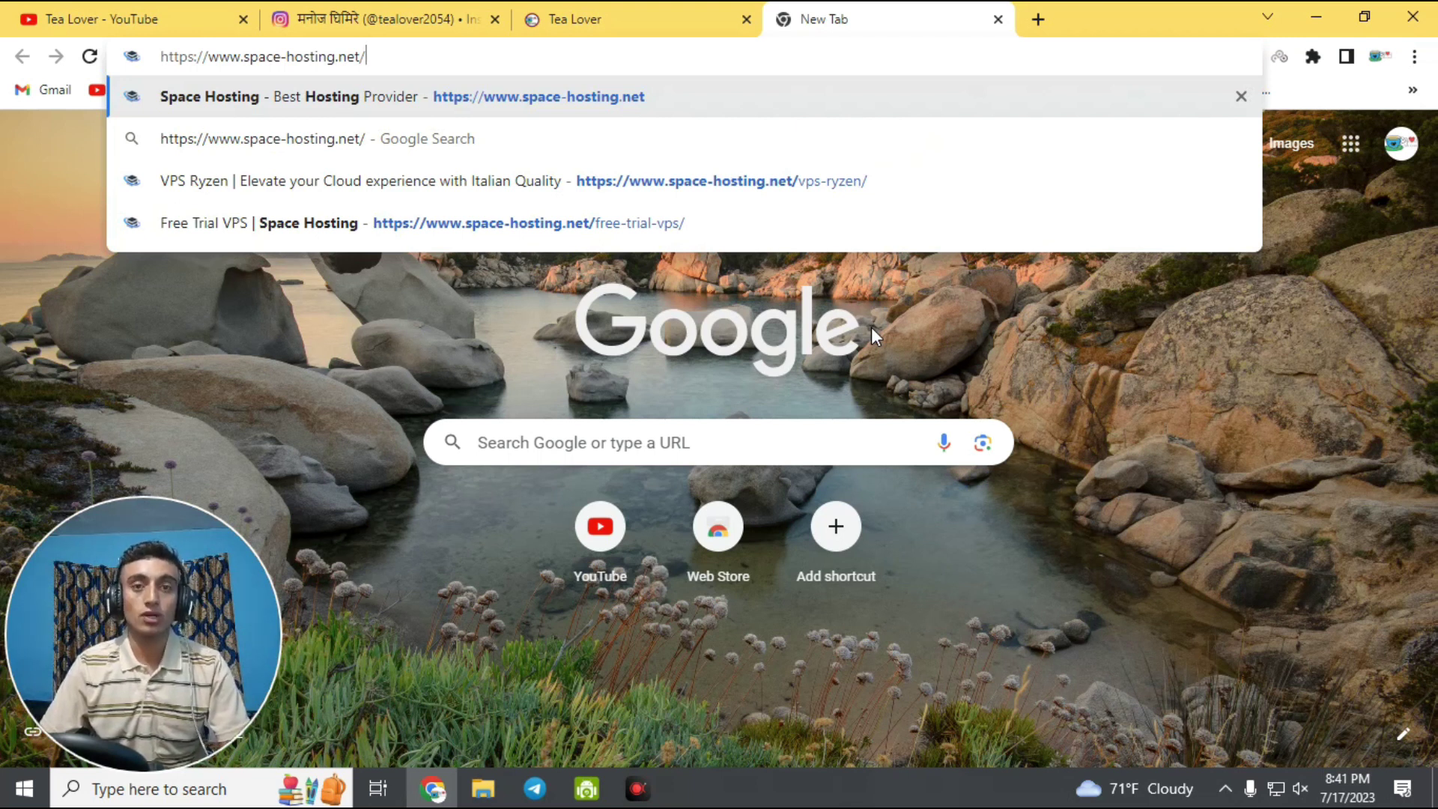
pyautogui.press('Return')
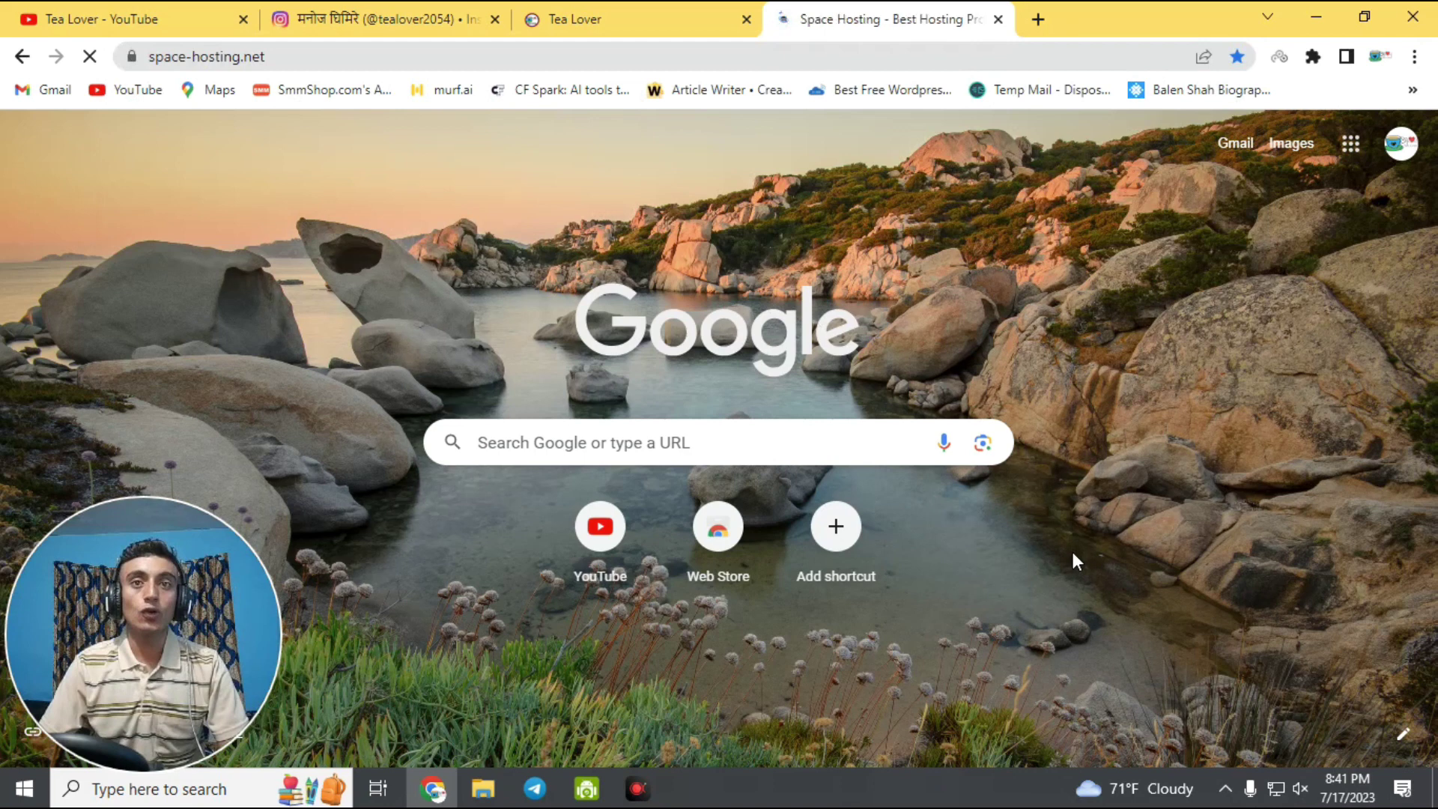
pyautogui.scroll(10, 715, 494)
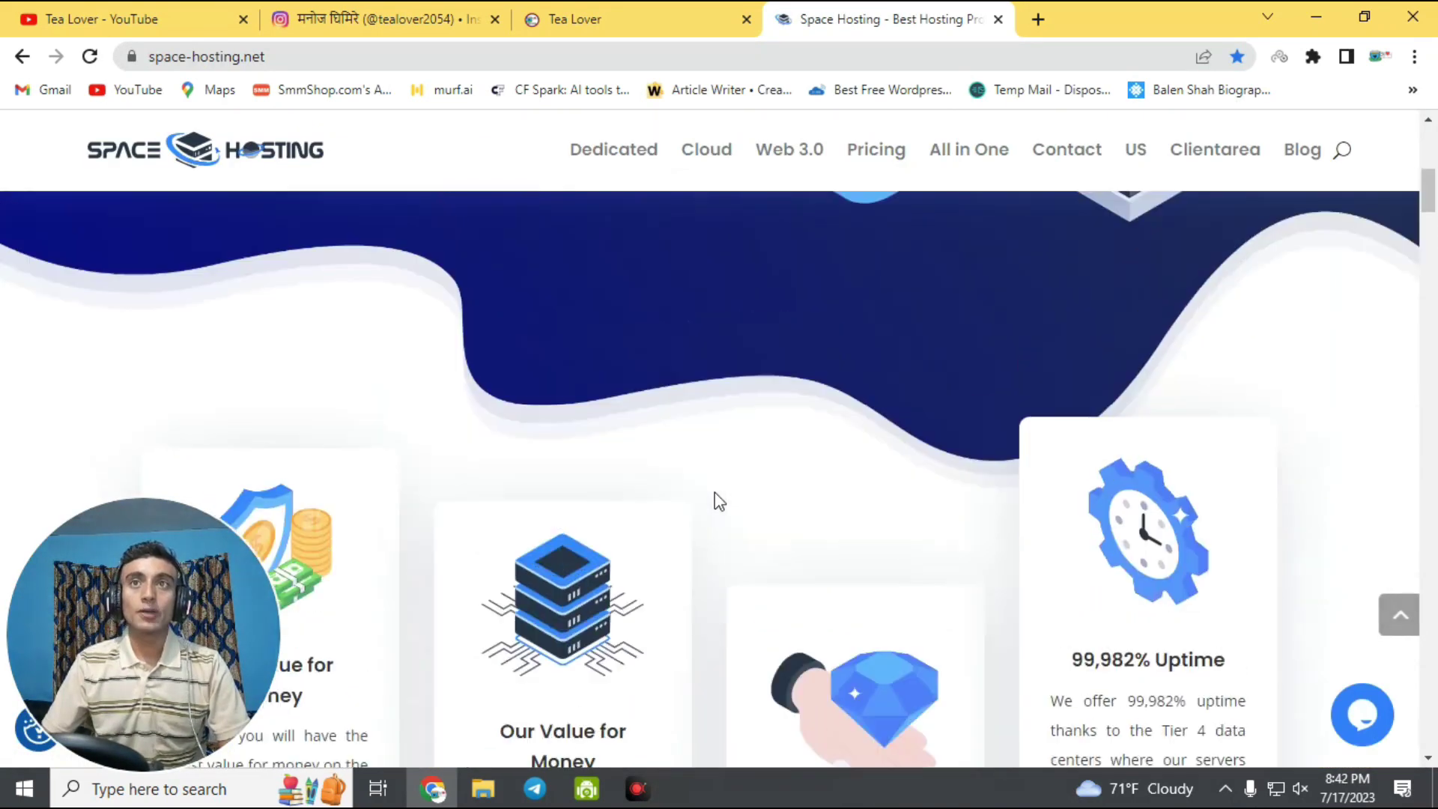
pyautogui.scroll(-10, 716, 495)
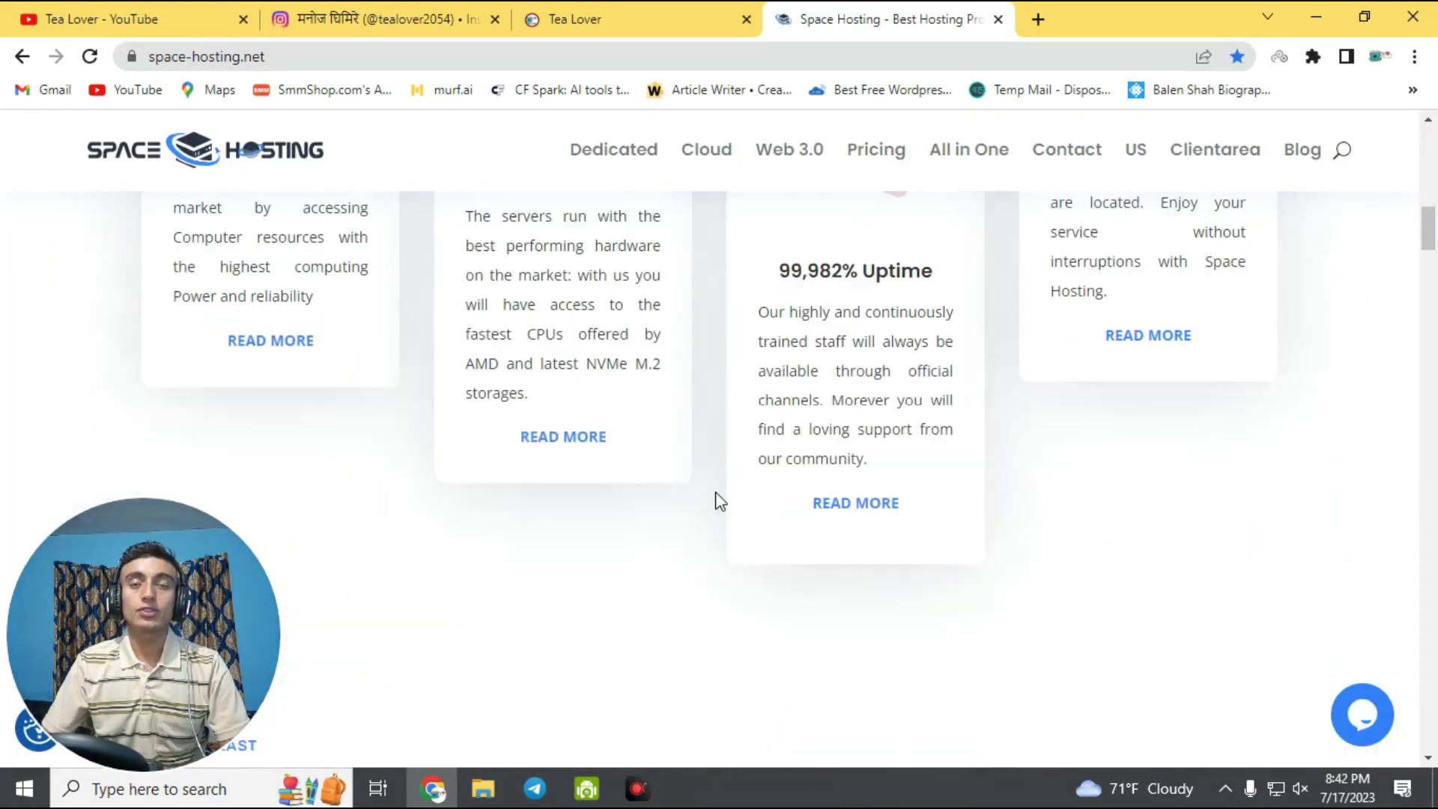
pyautogui.scroll(-8, 719, 498)
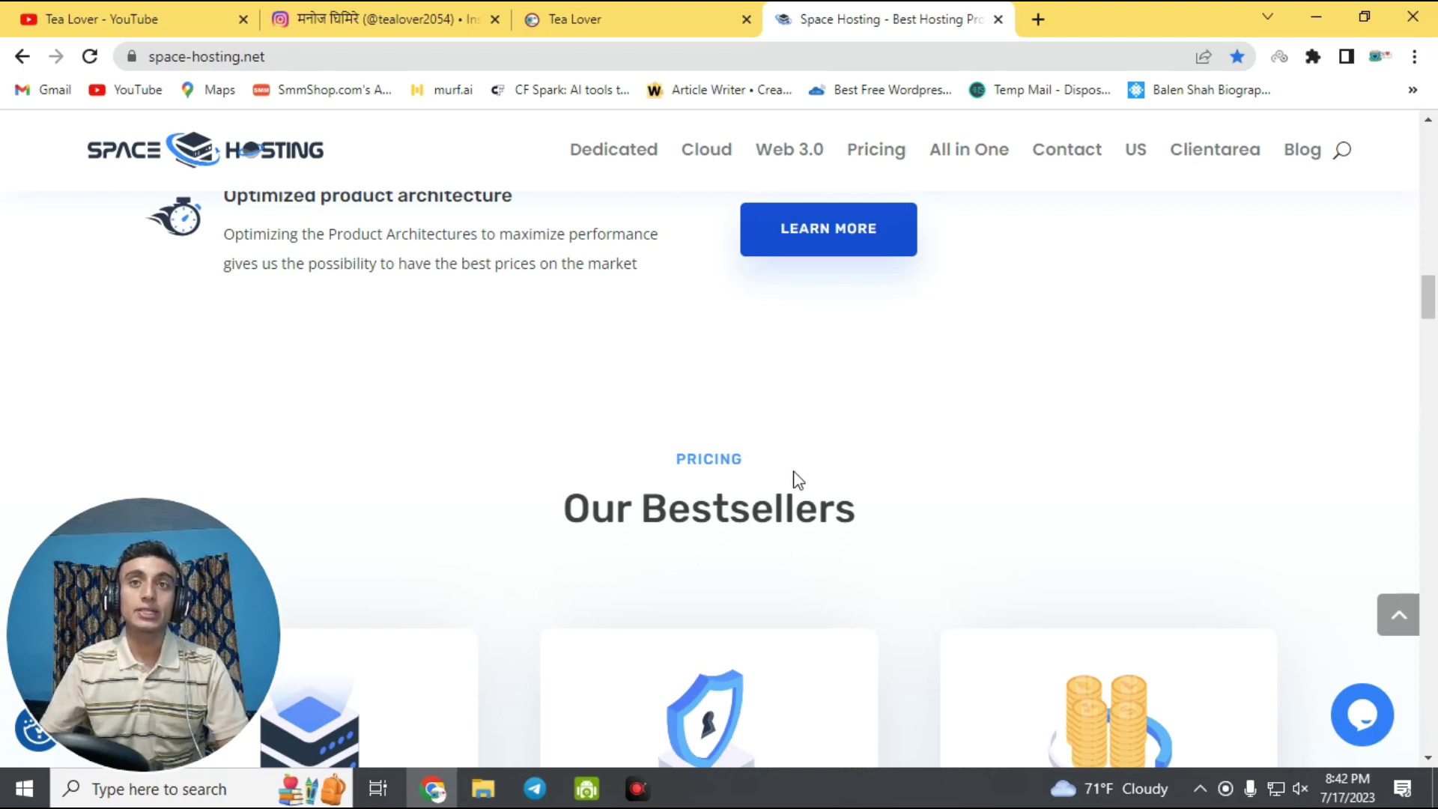
# Check the creator's YouTube videos, then return to the Space Hosting homepage.
pyautogui.click(153, 22)
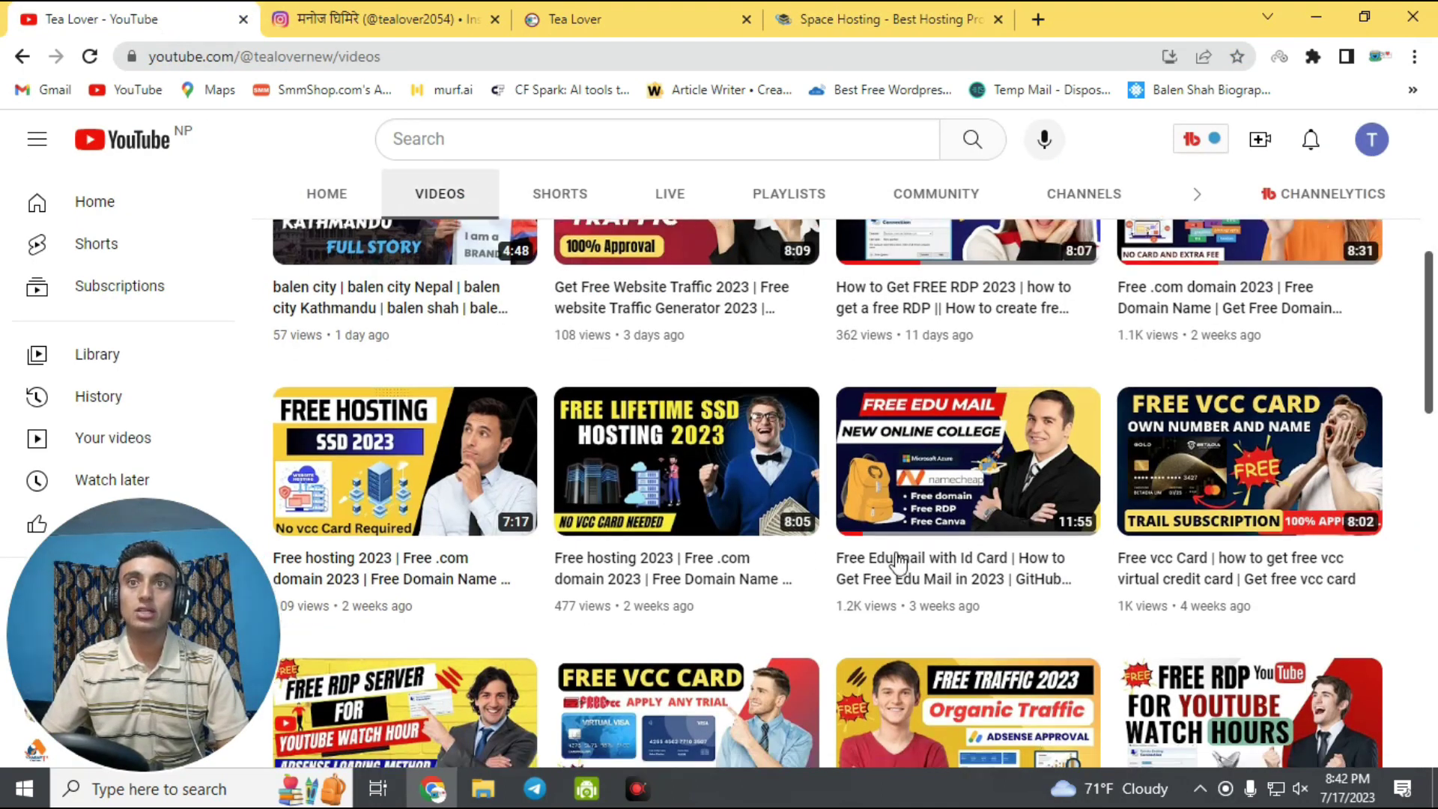
pyautogui.scroll(-12, 899, 564)
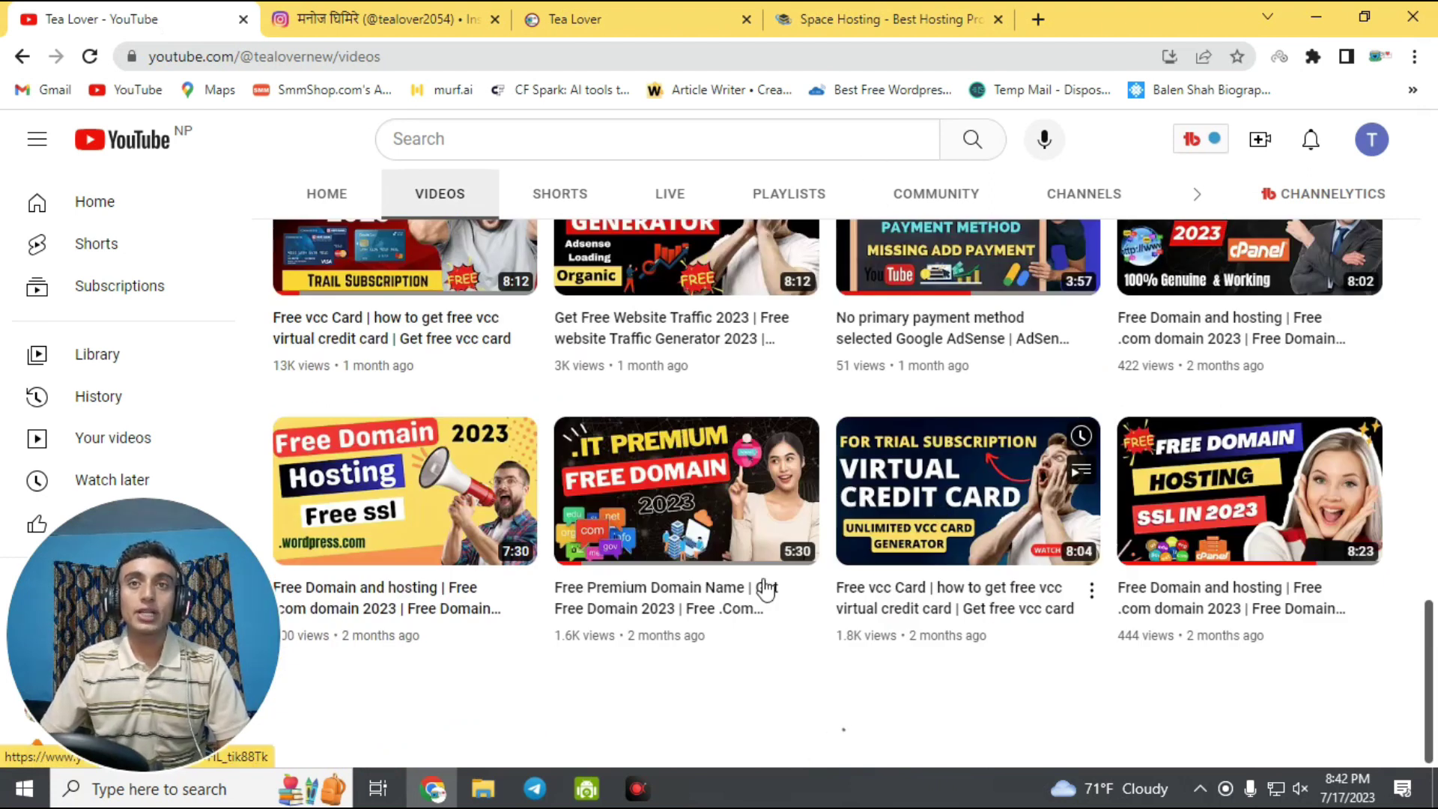
pyautogui.click(818, 19)
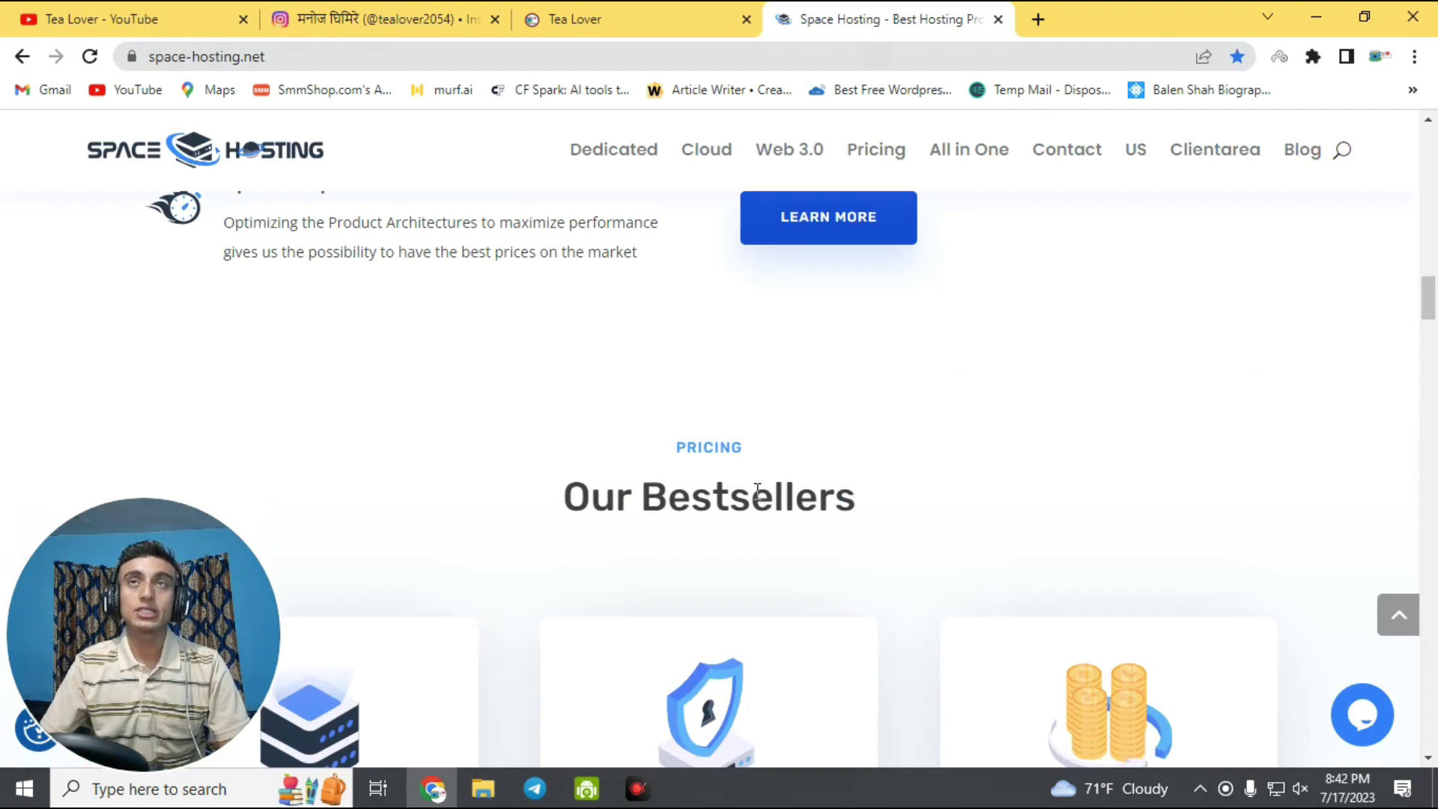
# Scroll through the homepage features and bestseller plans, including the VPS Free Trial.
pyautogui.scroll(-6, 905, 508)
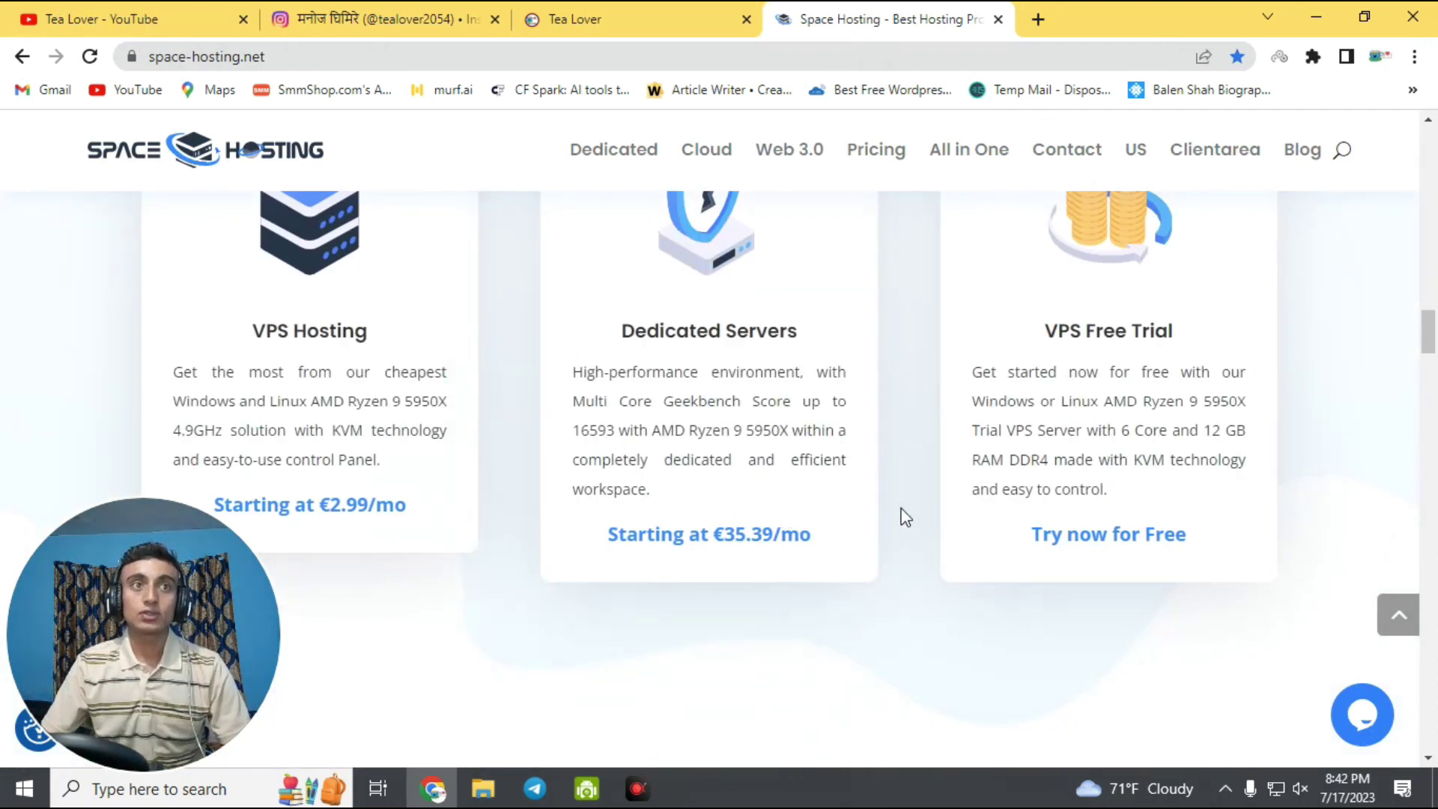
pyautogui.scroll(-6, 905, 517)
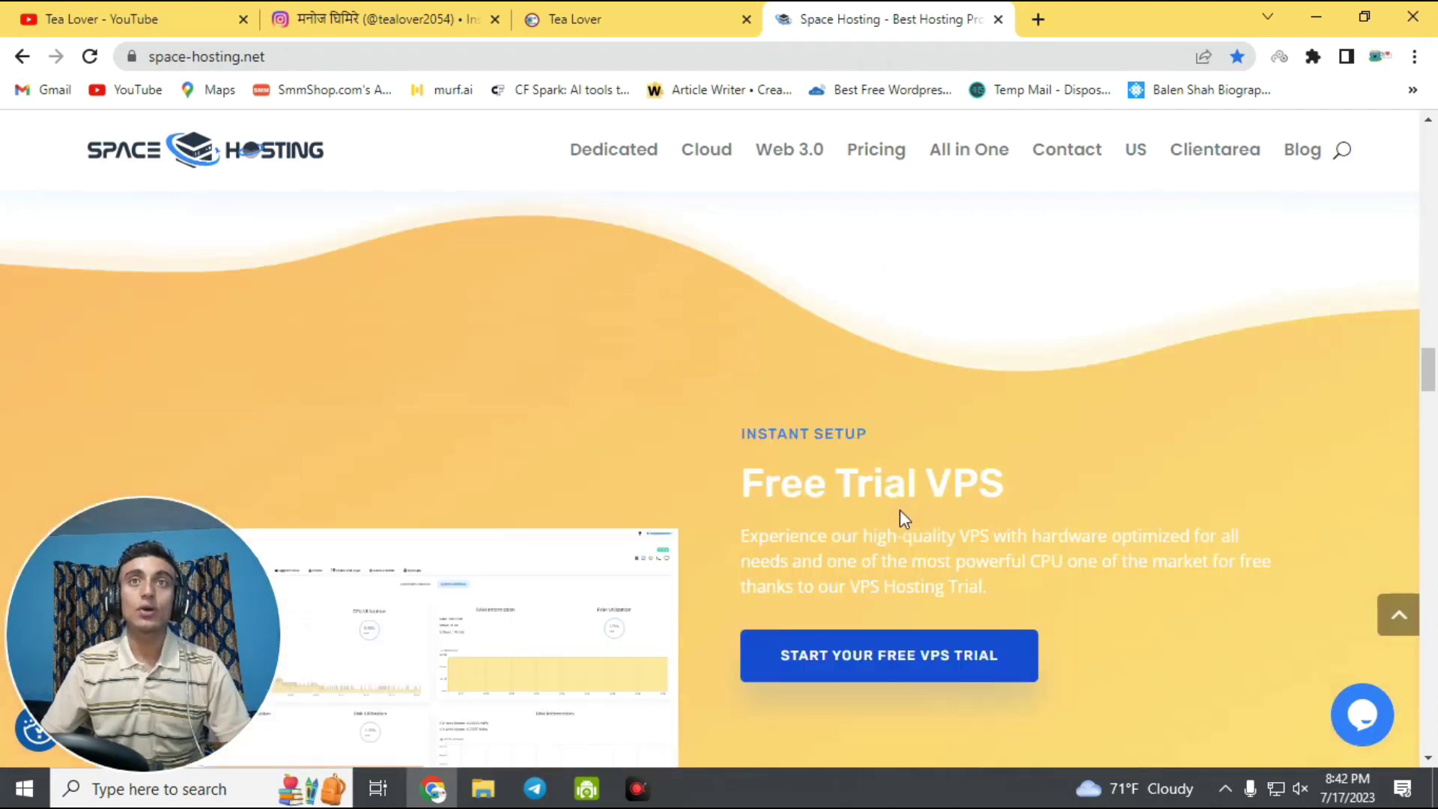
pyautogui.scroll(-6, 900, 511)
pyautogui.scroll(6, 900, 510)
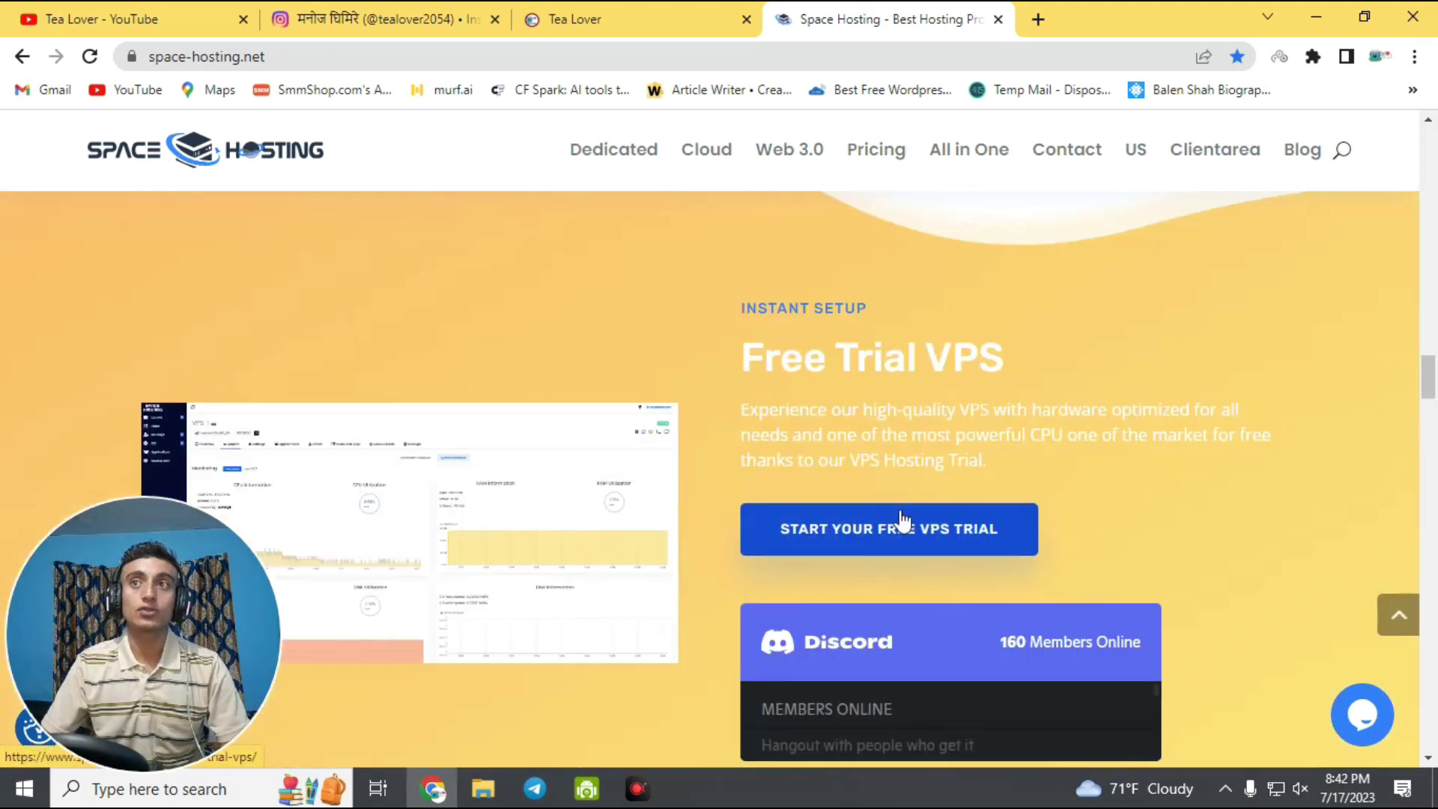
pyautogui.scroll(15, 900, 517)
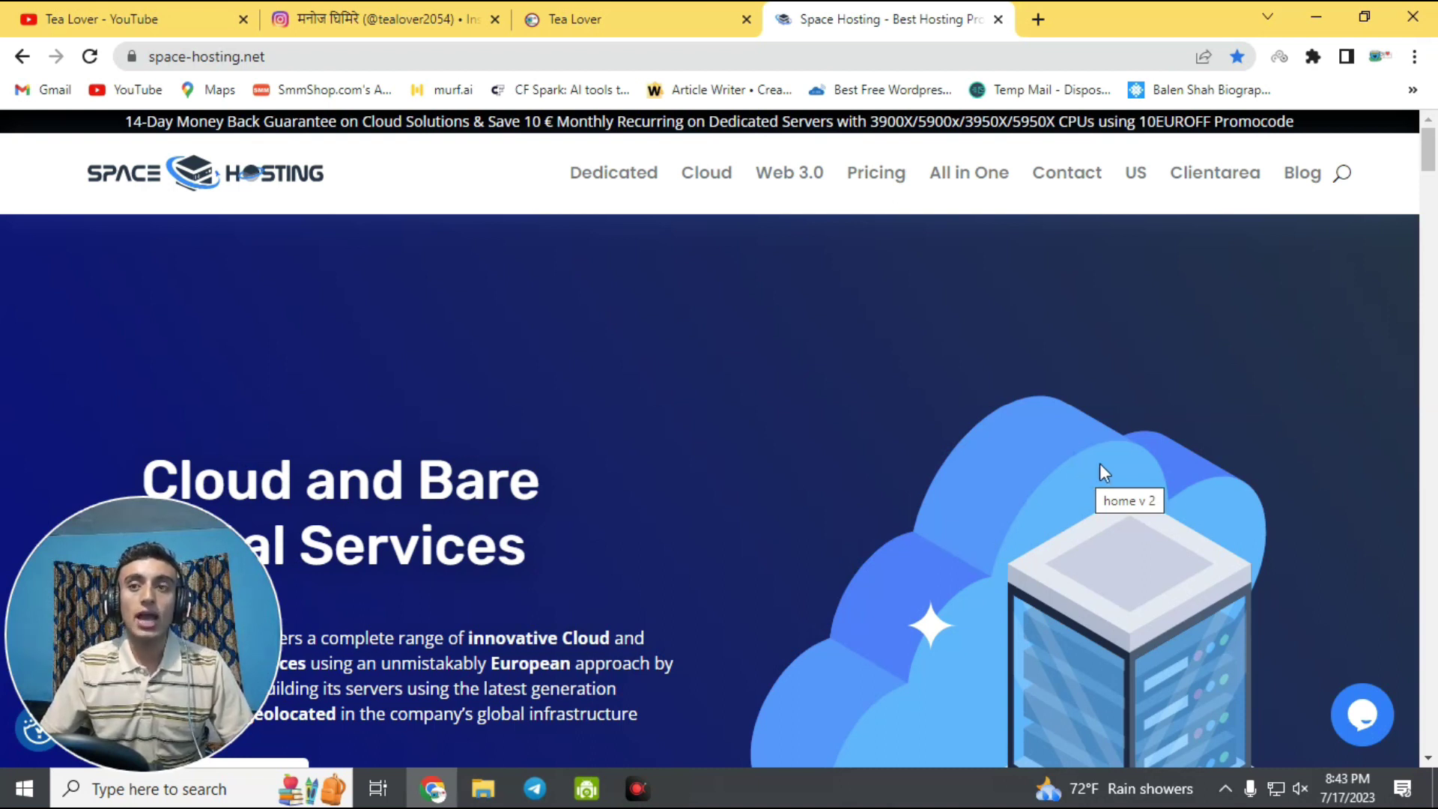
pyautogui.scroll(-10, 1099, 470)
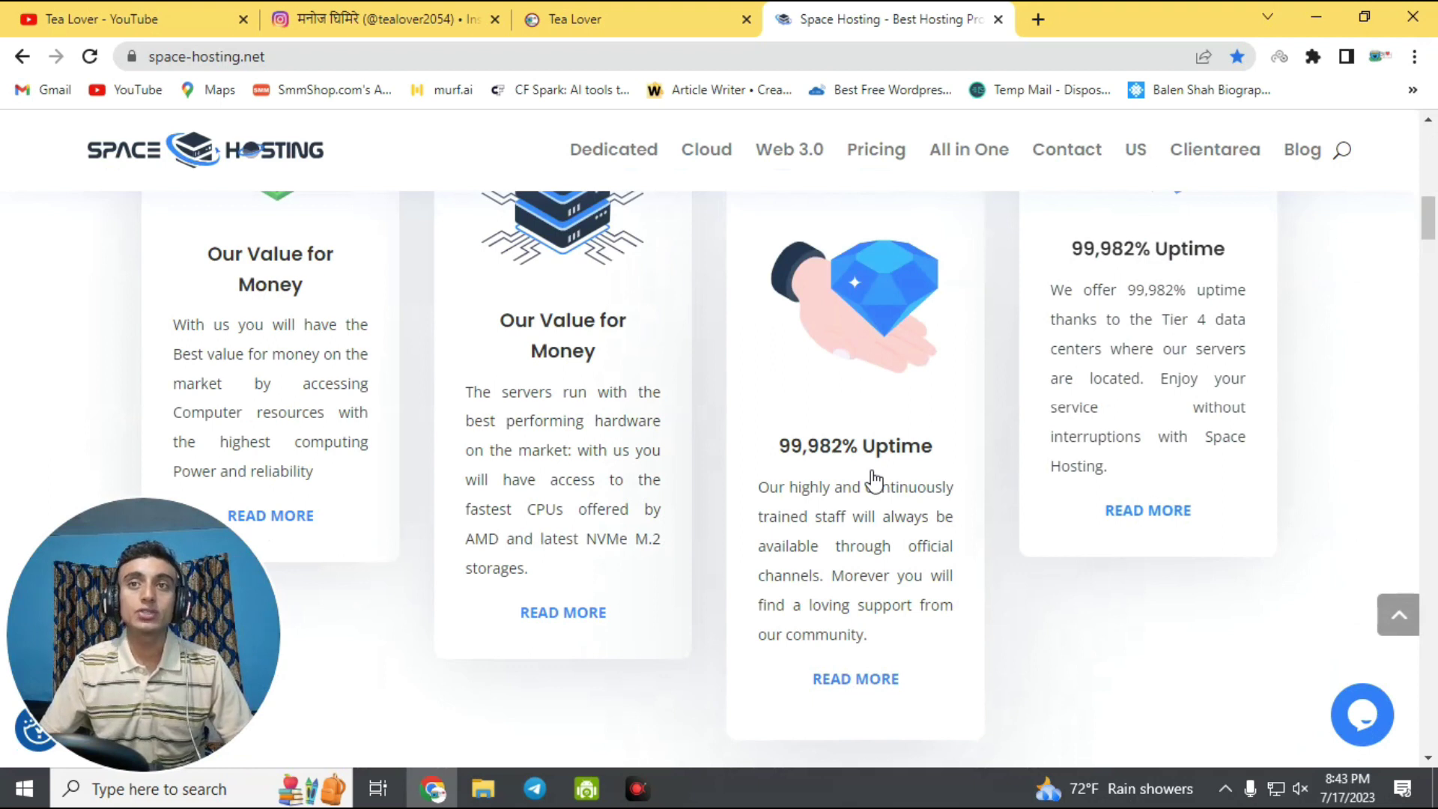
pyautogui.scroll(-2, 1067, 620)
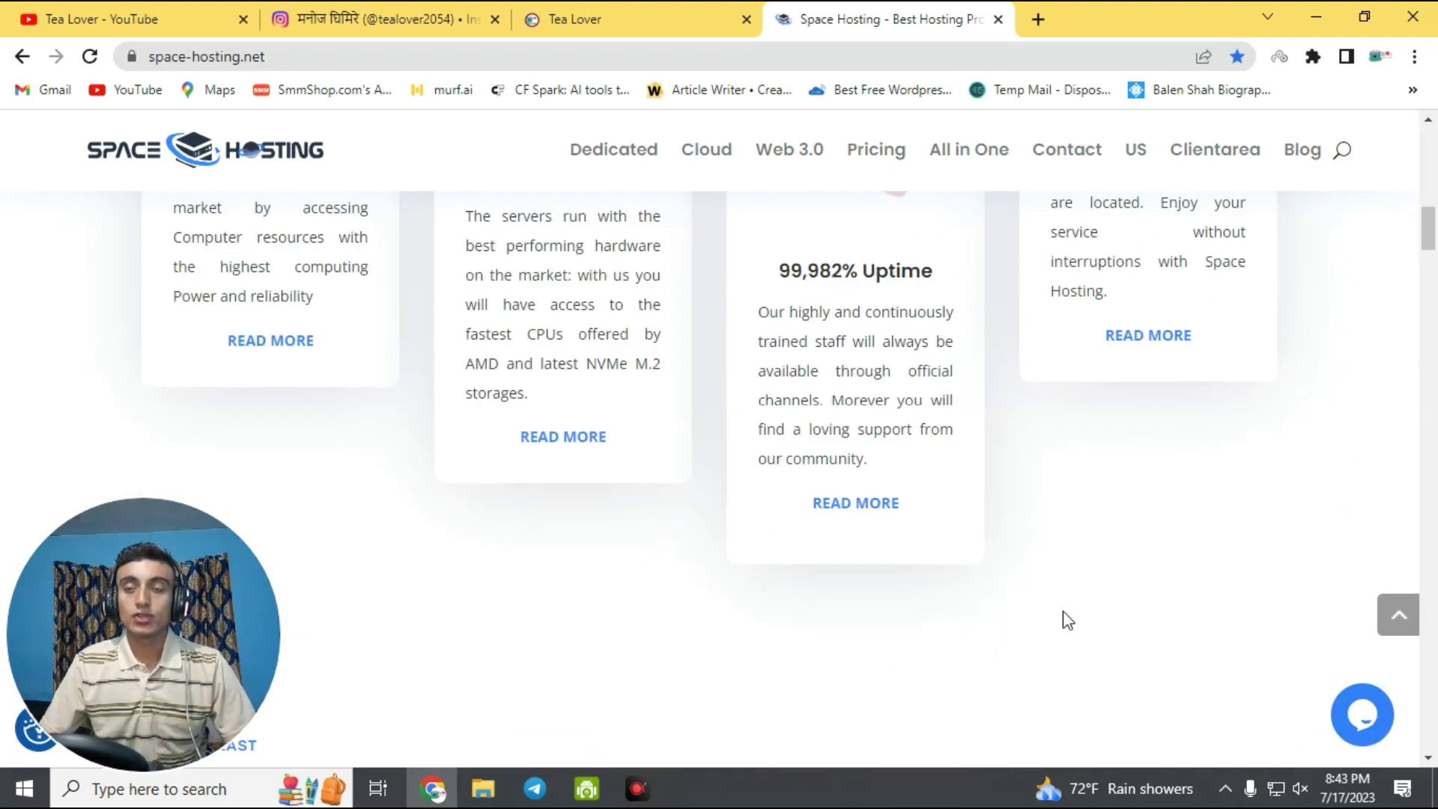
pyautogui.scroll(-5, 1068, 620)
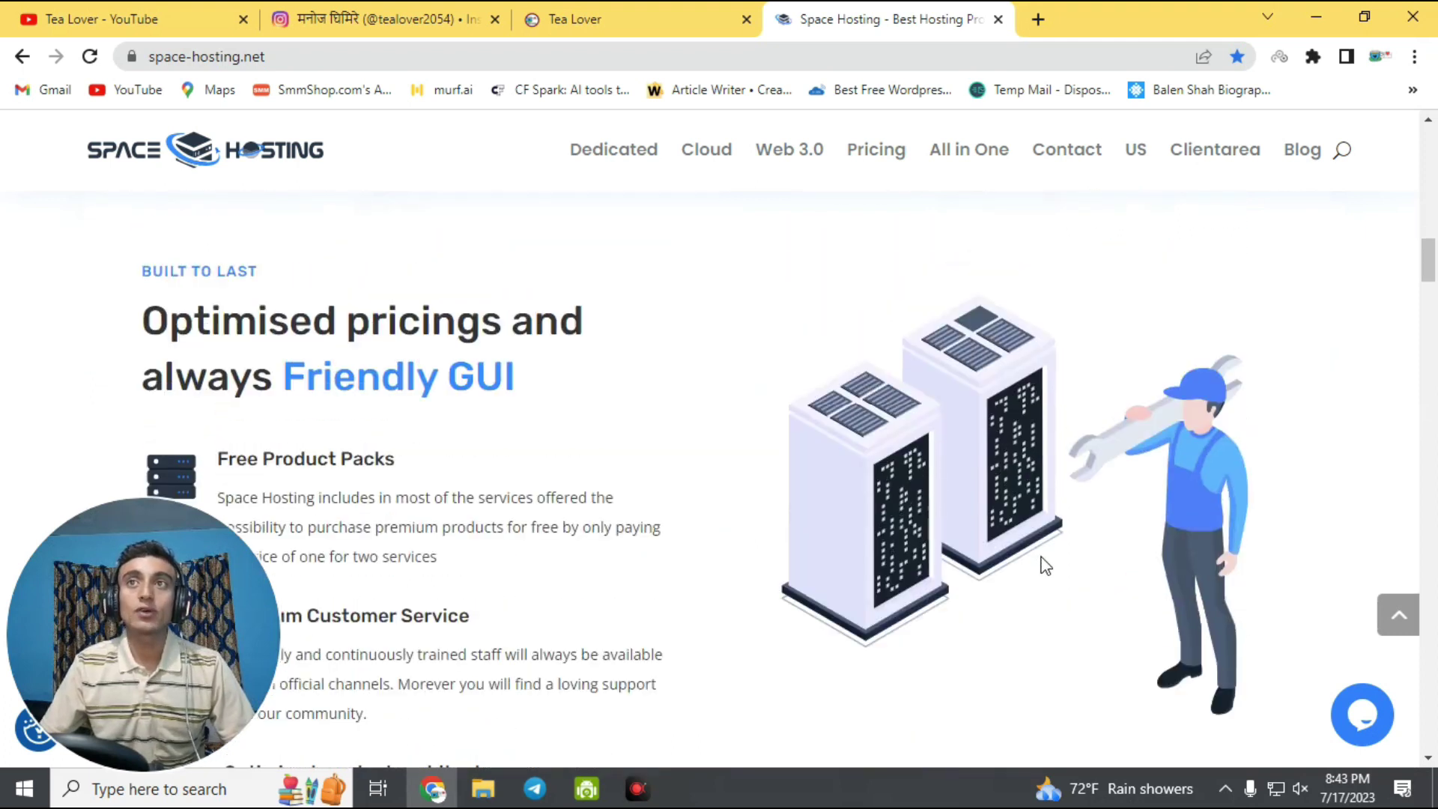
pyautogui.scroll(-7, 1045, 565)
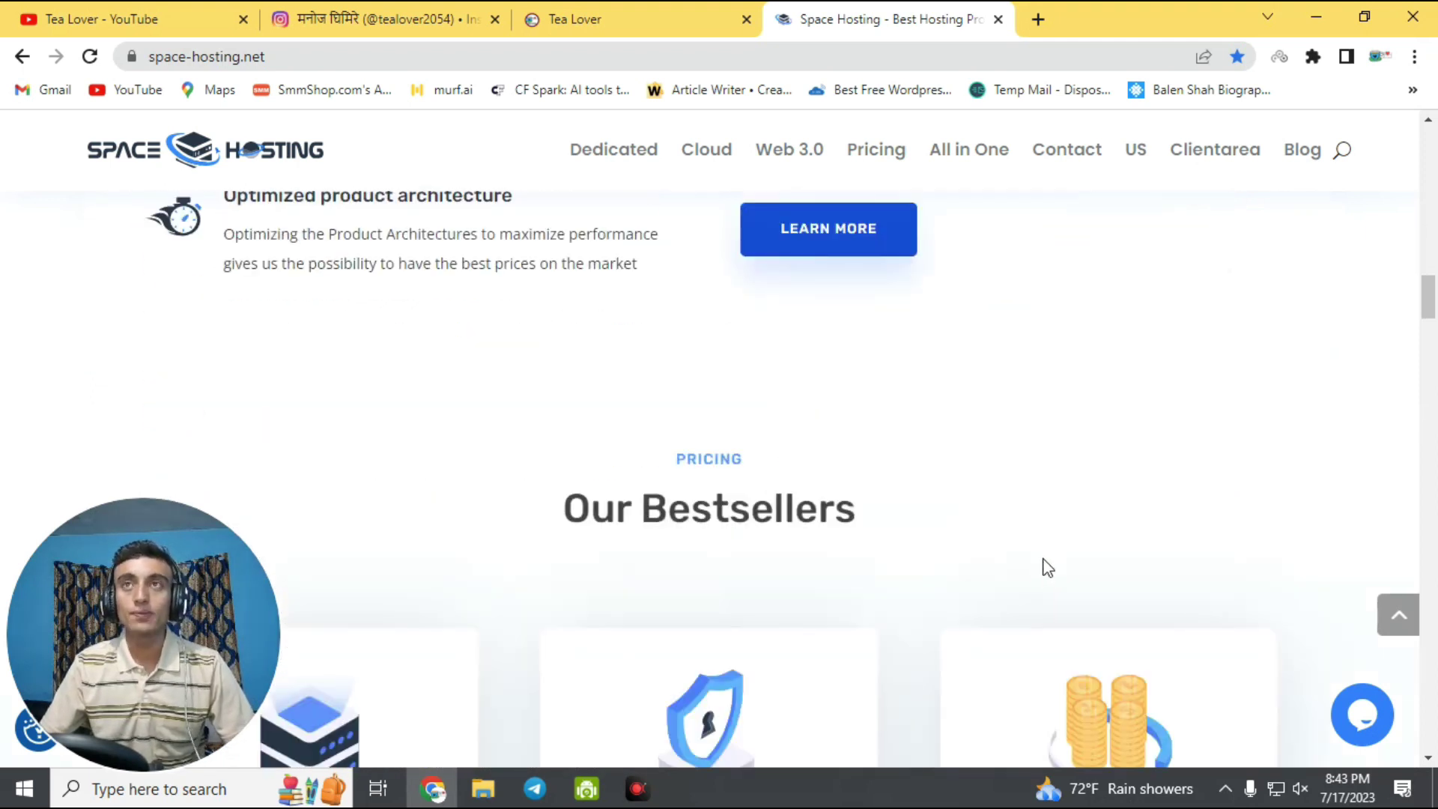
pyautogui.scroll(4, 1049, 558)
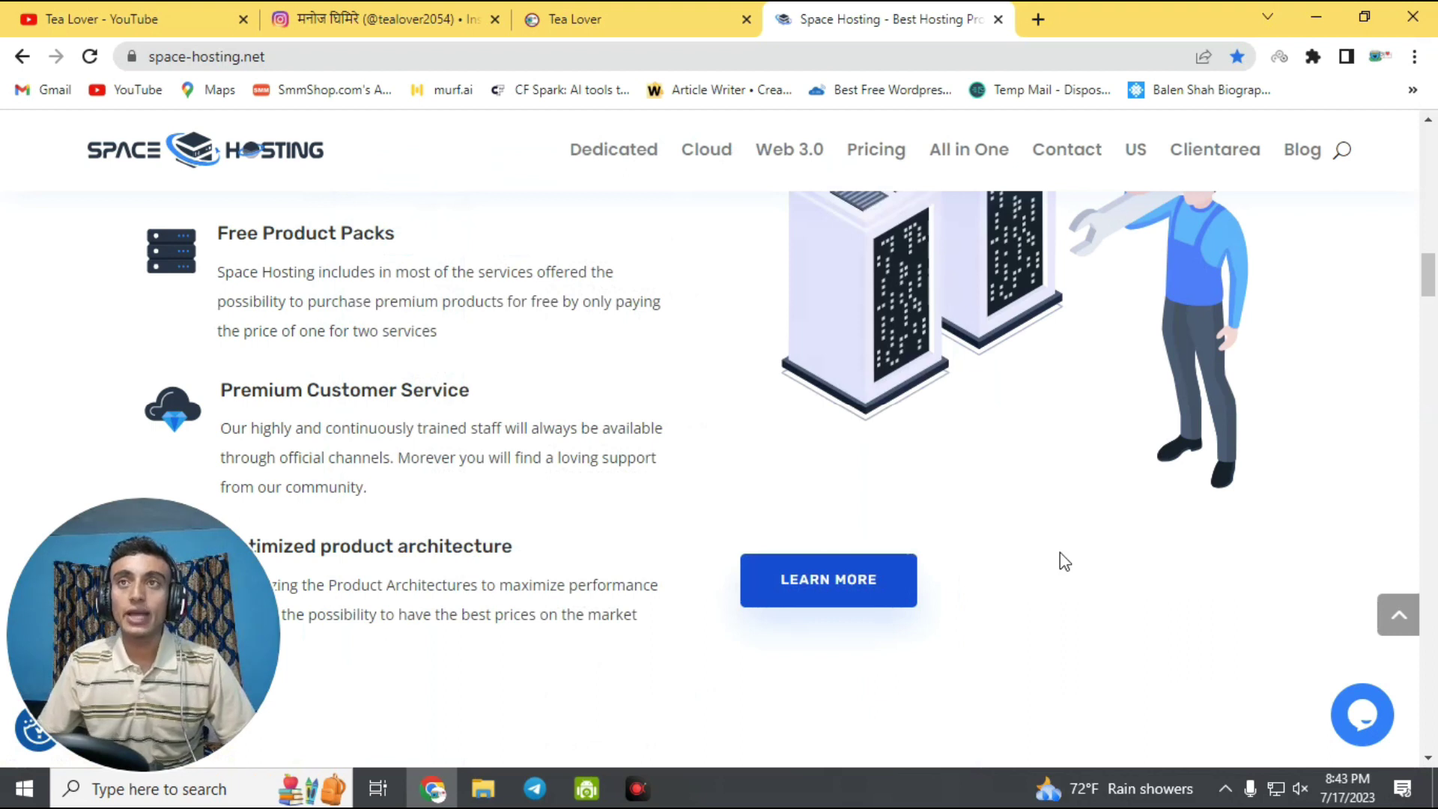
# Bring the footer's Free Trial VPS, Free Web Hosting and Free TeamSpeak Server links into view.
pyautogui.moveTo(707, 148)
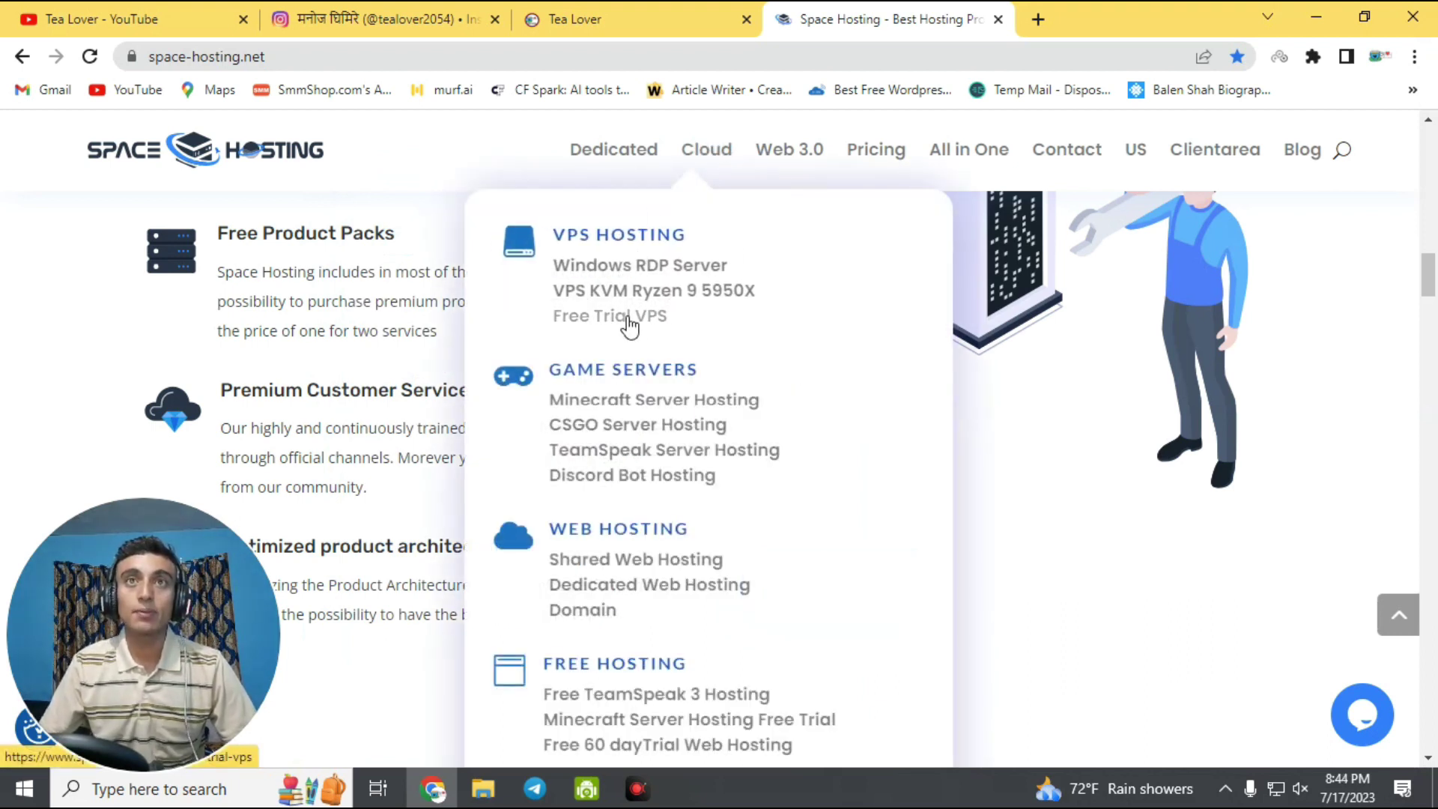
pyautogui.scroll(-6, 712, 719)
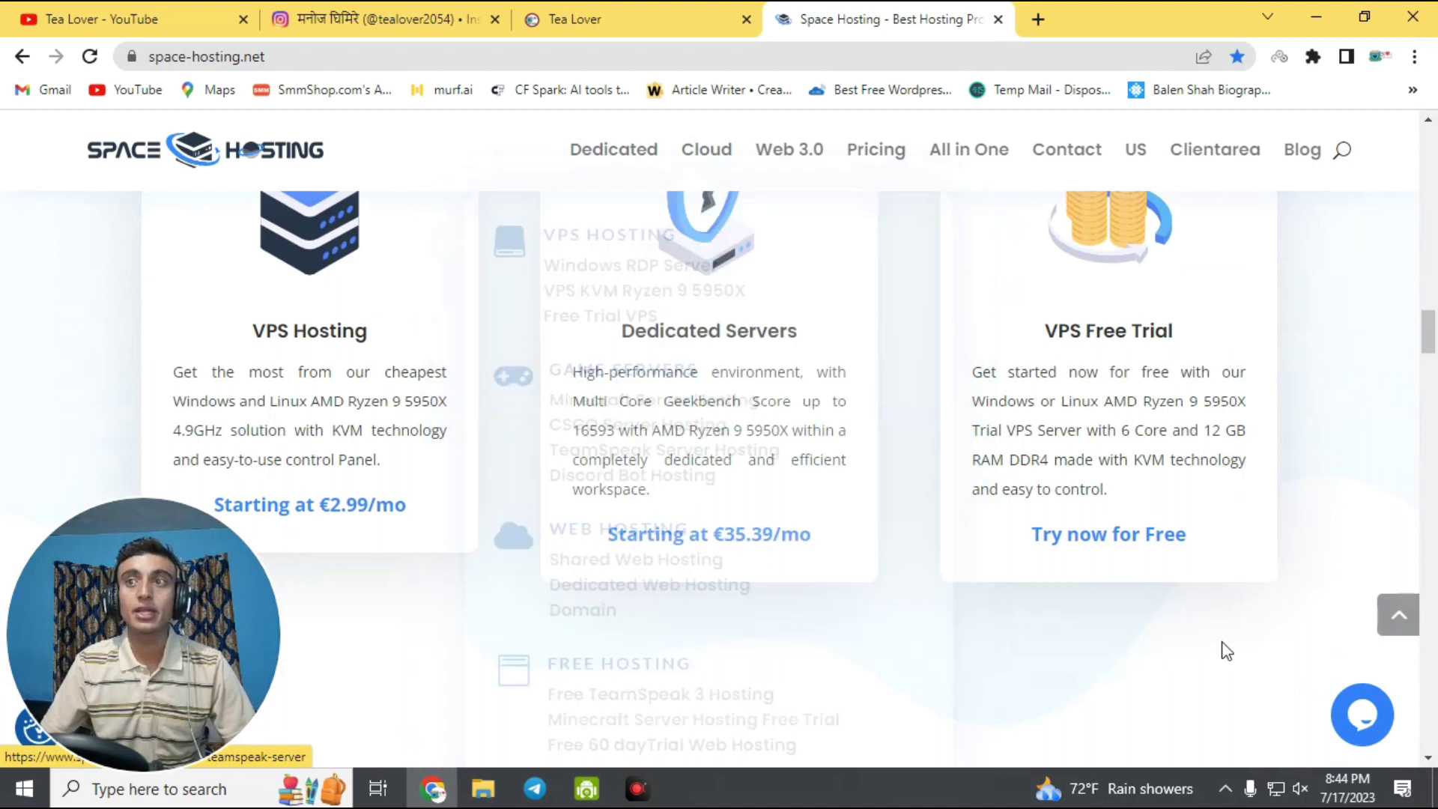
pyautogui.moveTo(1428, 322); pyautogui.dragTo(1414, 749)
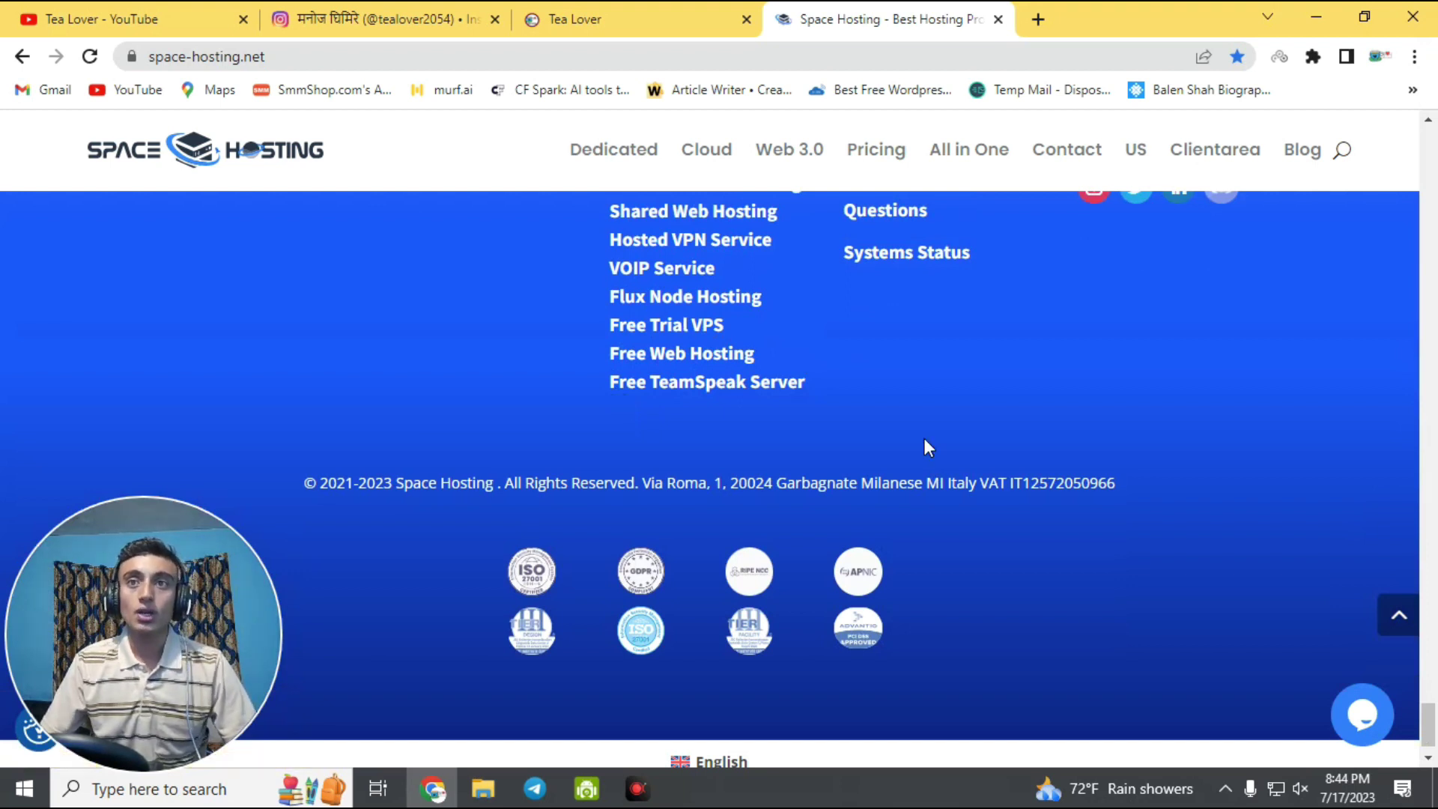
pyautogui.click(728, 363)
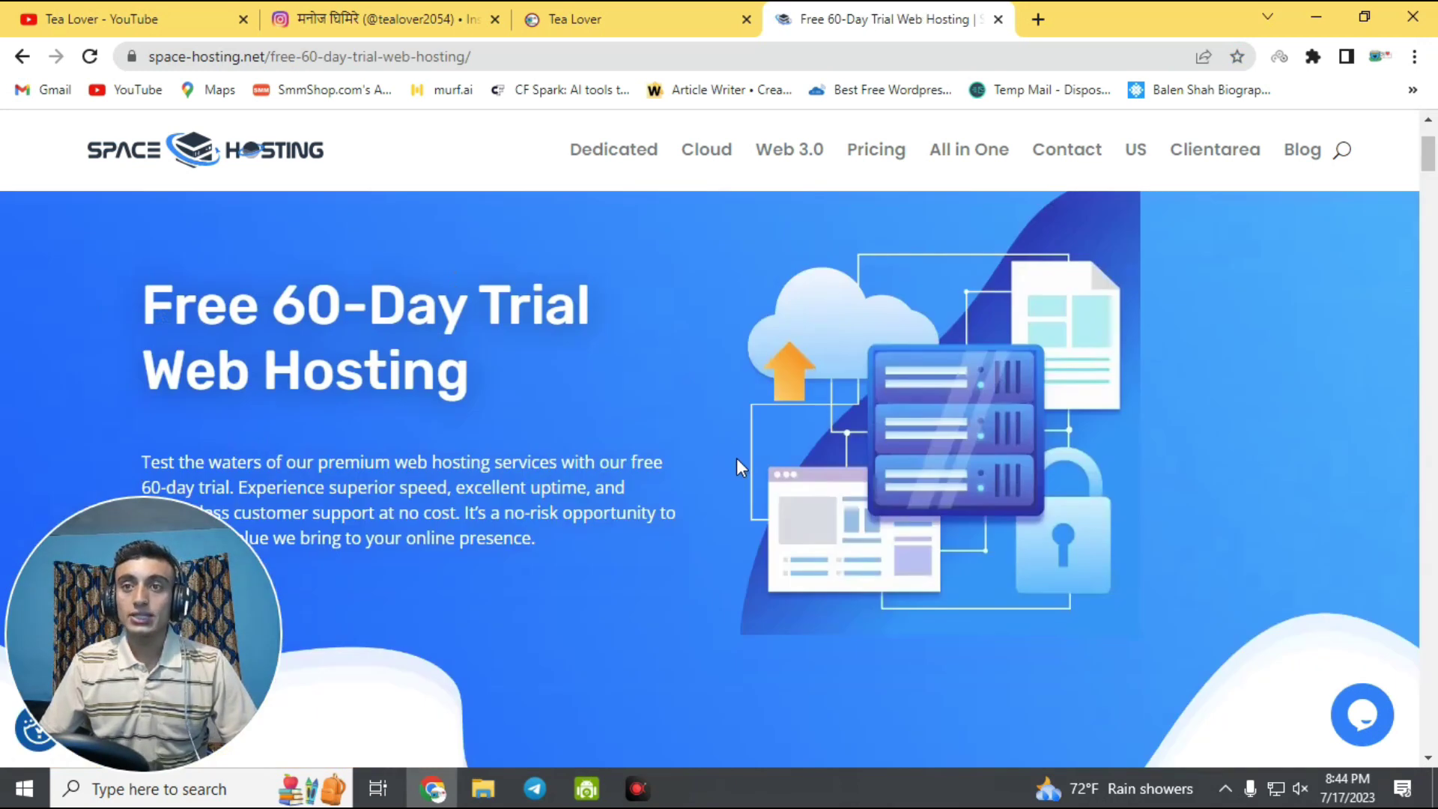
pyautogui.moveTo(155, 313); pyautogui.dragTo(553, 351)
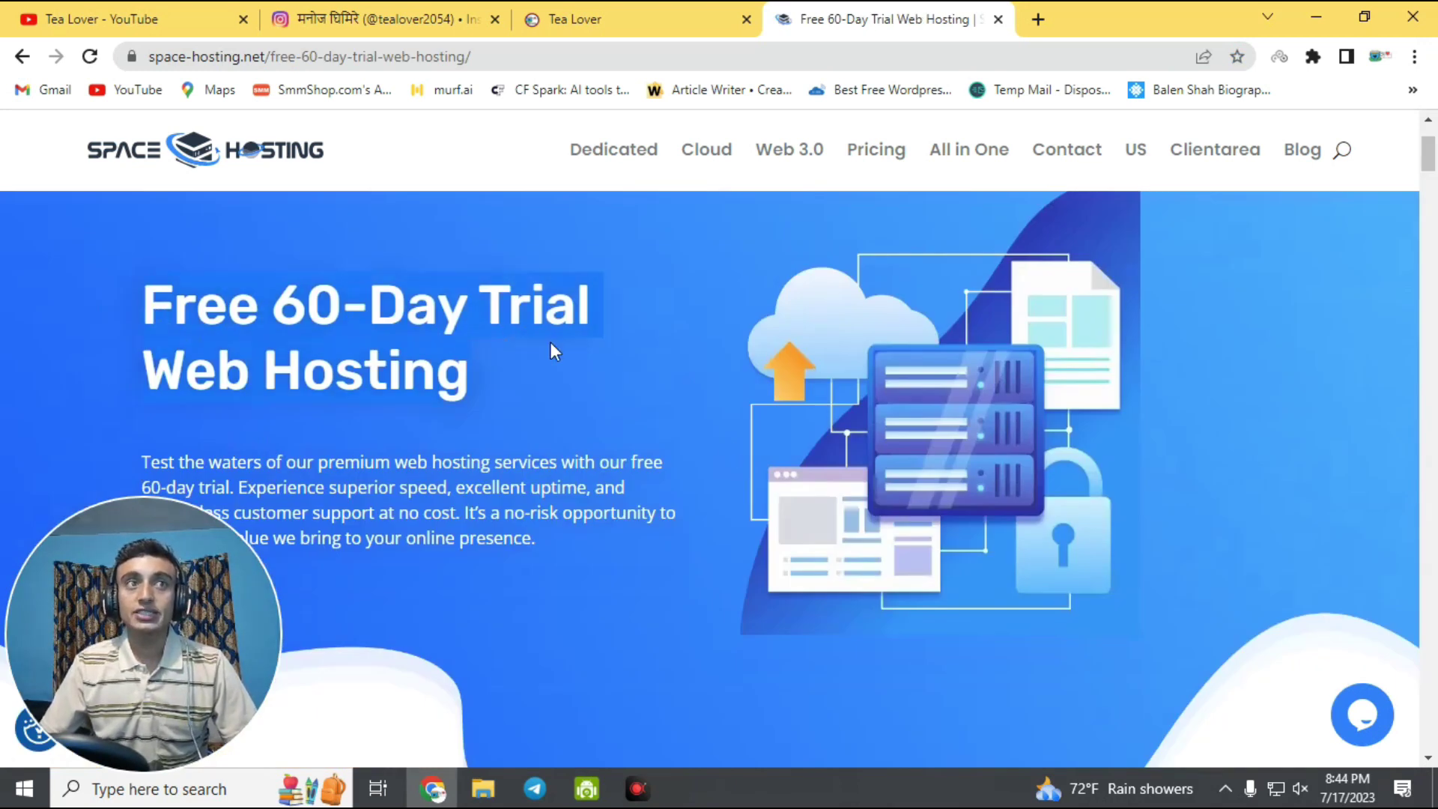
pyautogui.scroll(-2, 575, 354)
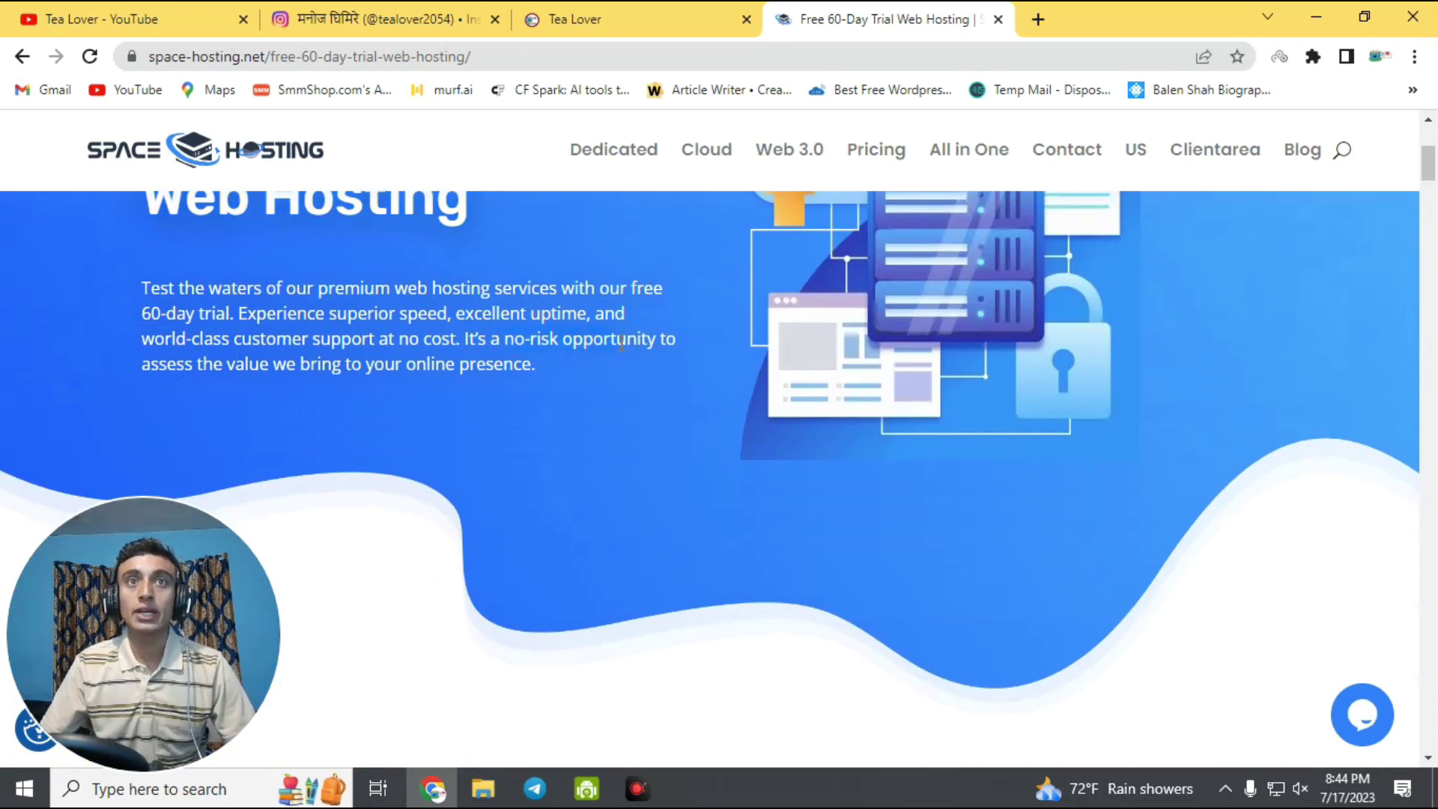
pyautogui.scroll(-5, 621, 343)
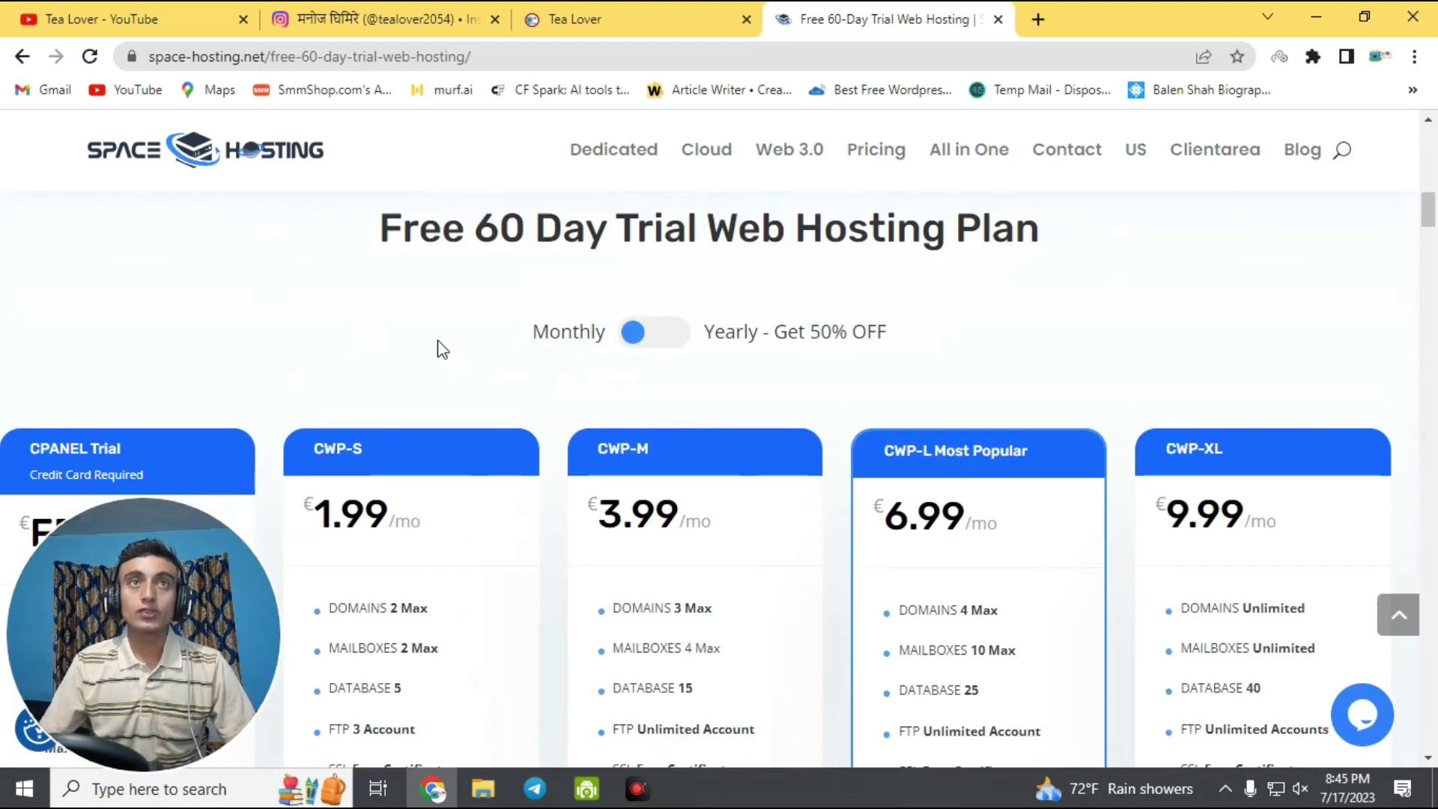
pyautogui.moveTo(380, 226); pyautogui.dragTo(1039, 227)
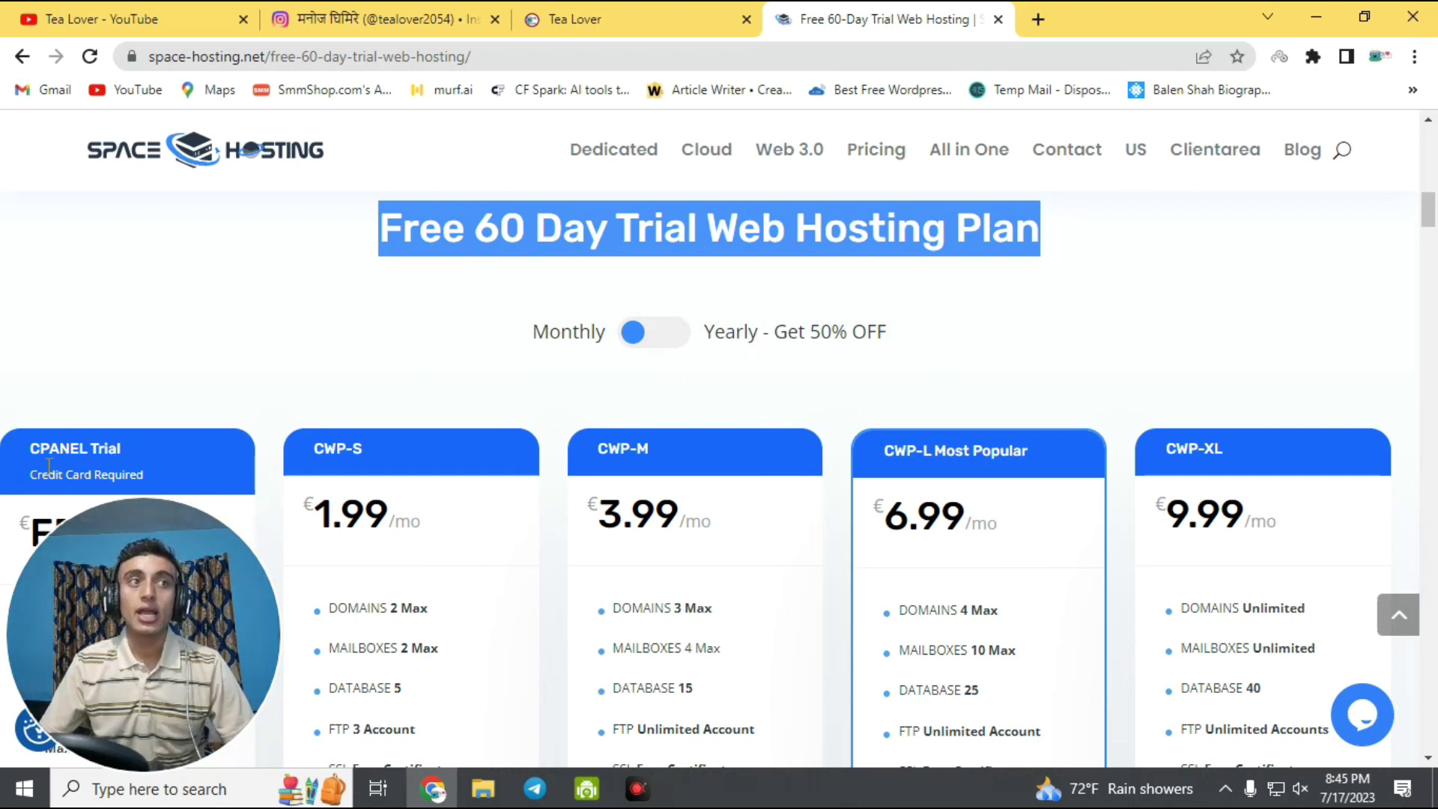
pyautogui.scroll(-3, 1429, 233)
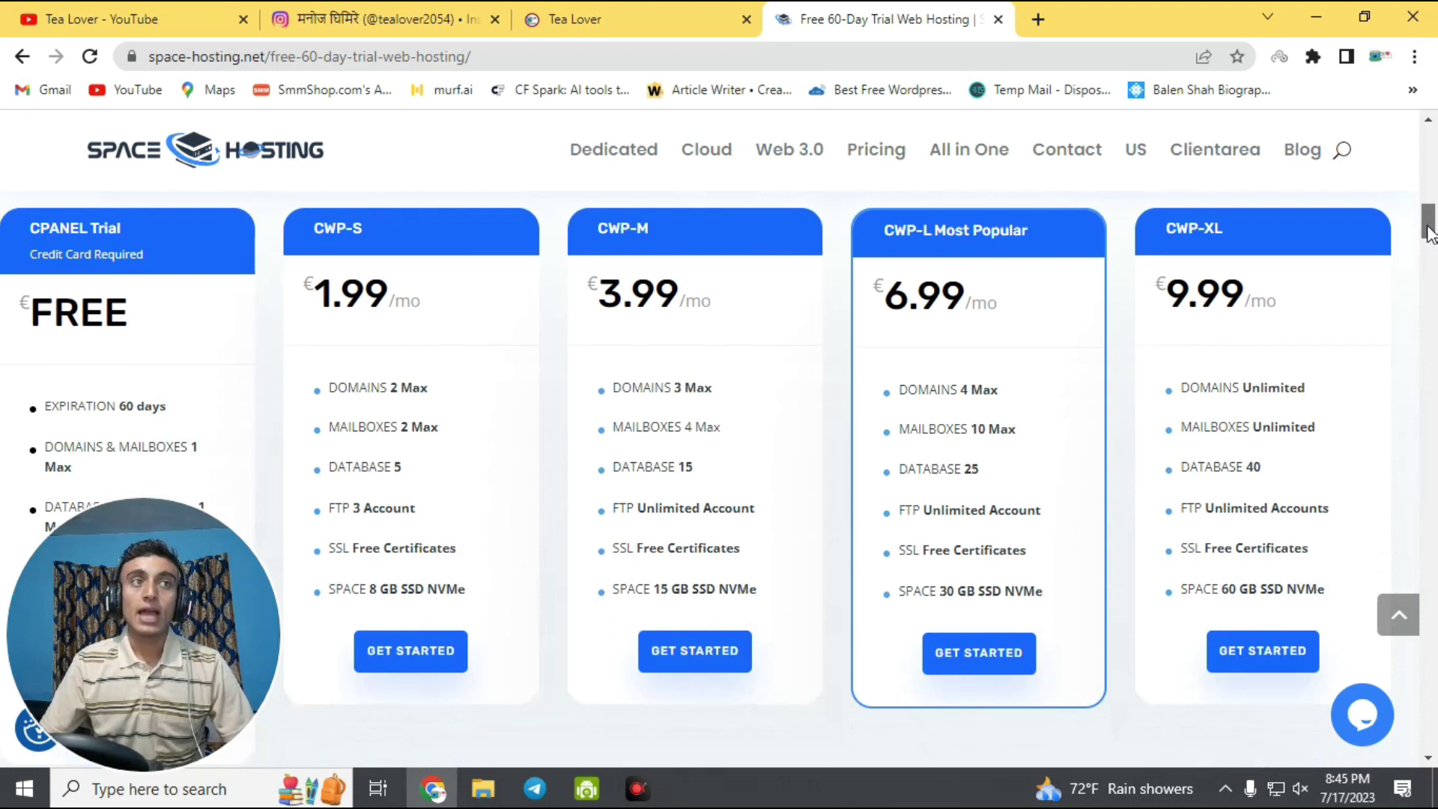
pyautogui.scroll(-1, 1431, 233)
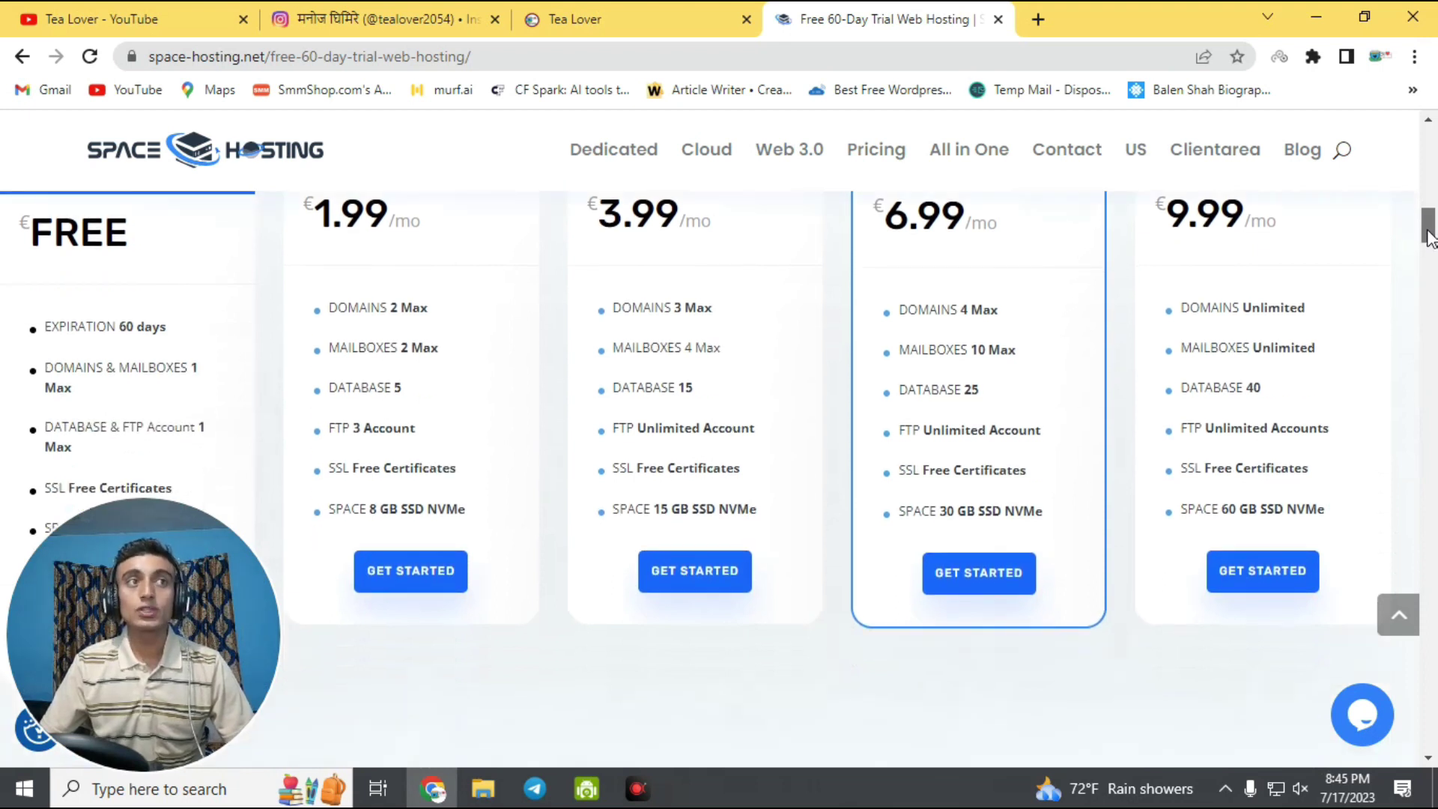
pyautogui.scroll(-1, 1430, 238)
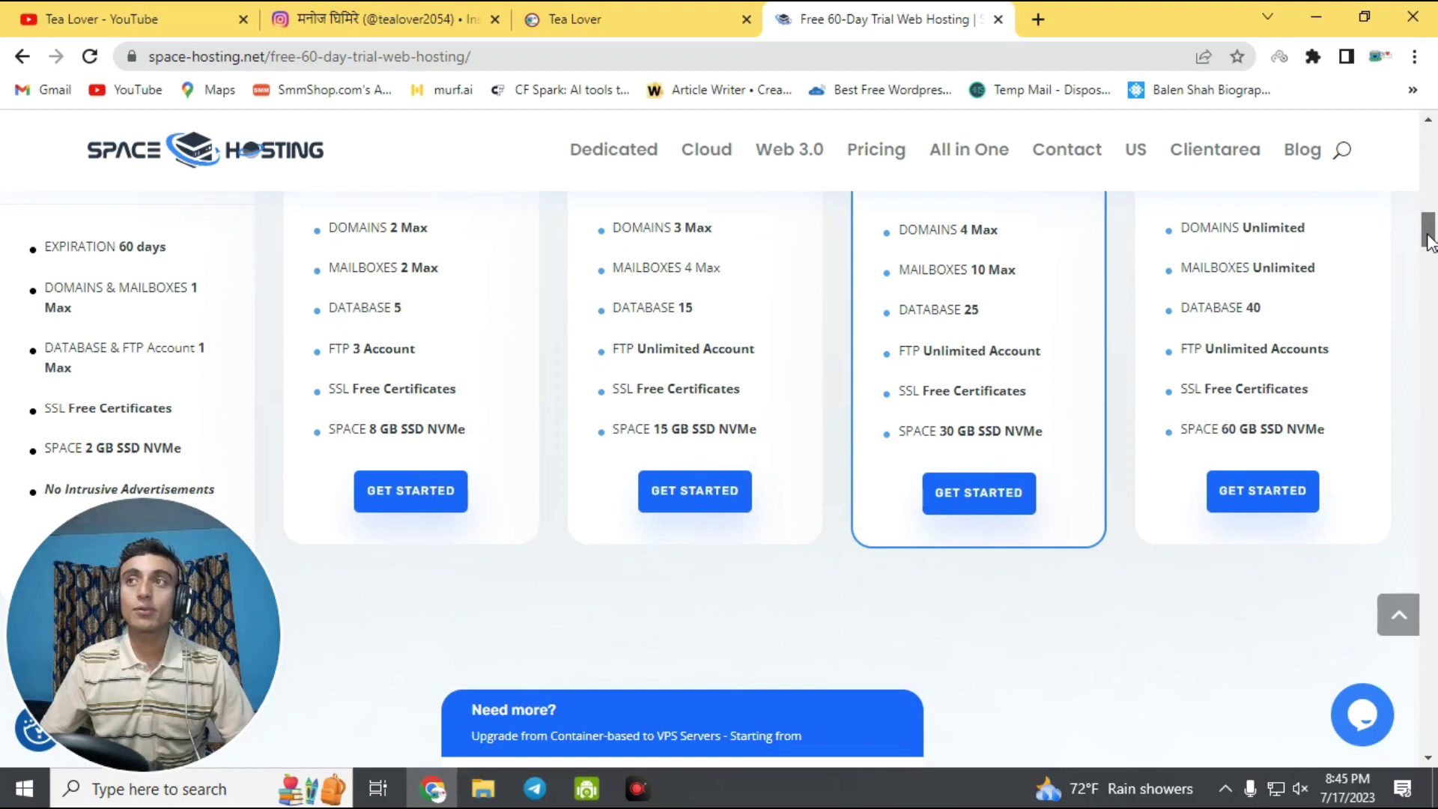
pyautogui.scroll(-1, 1429, 241)
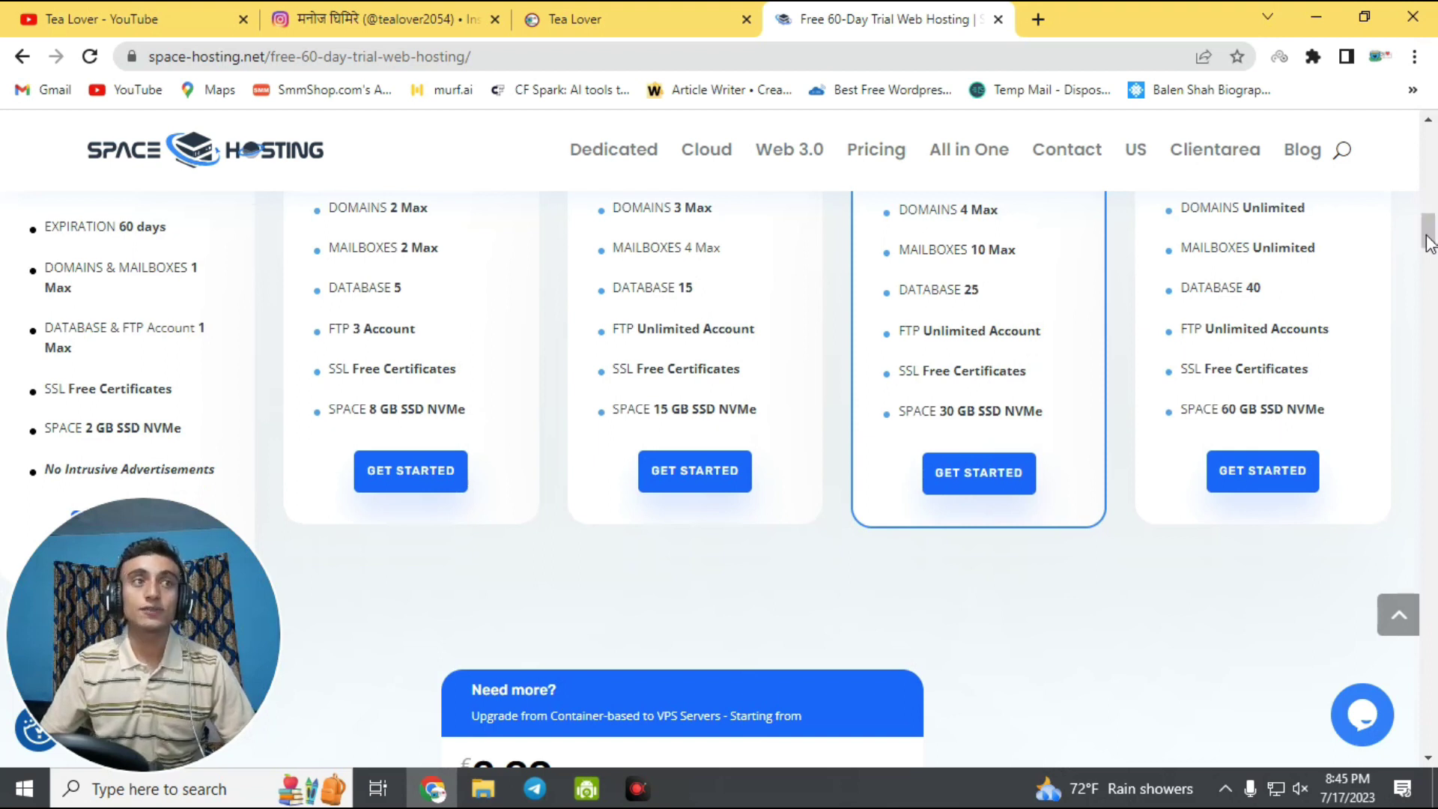
pyautogui.scroll(-1, 1430, 258)
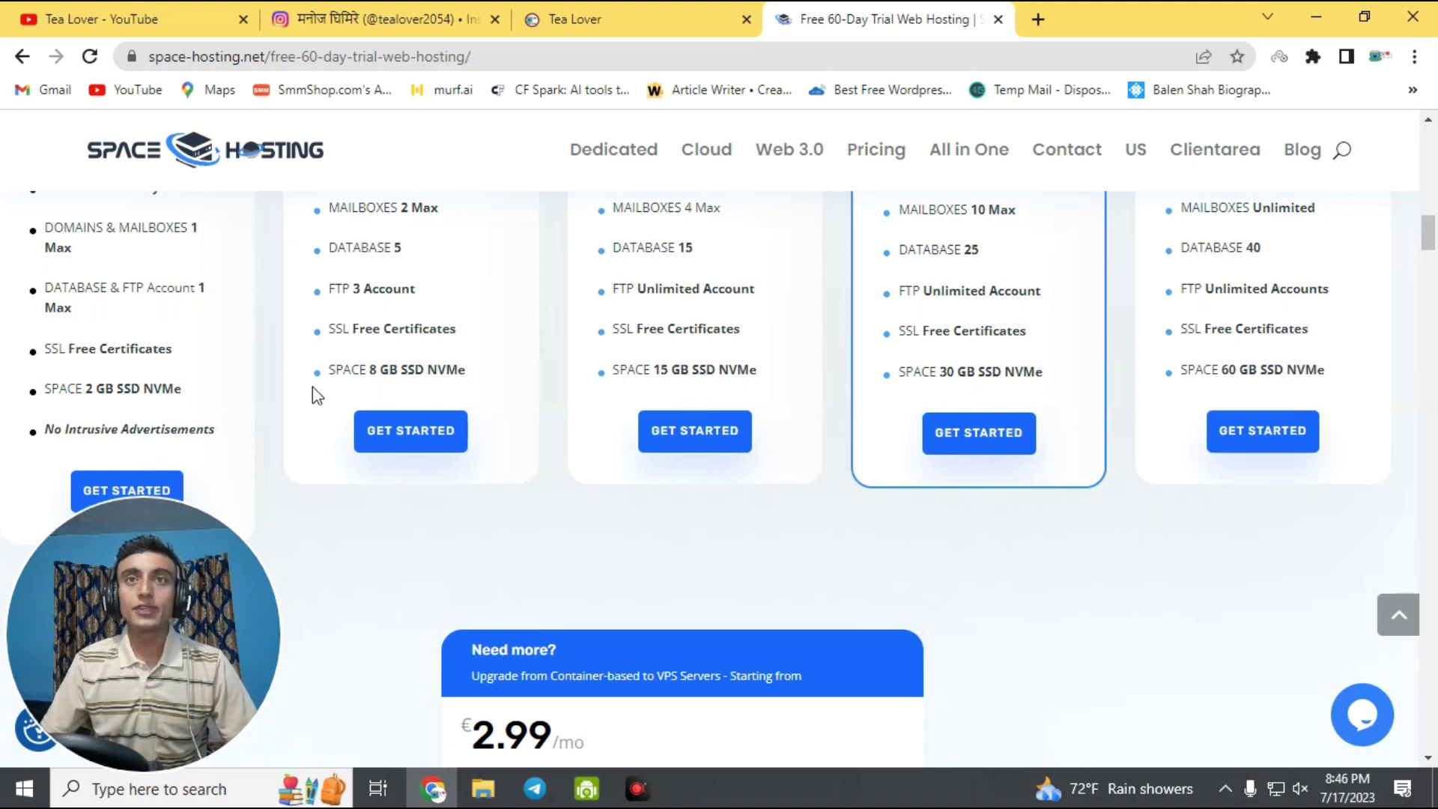
pyautogui.scroll(-4, 307, 390)
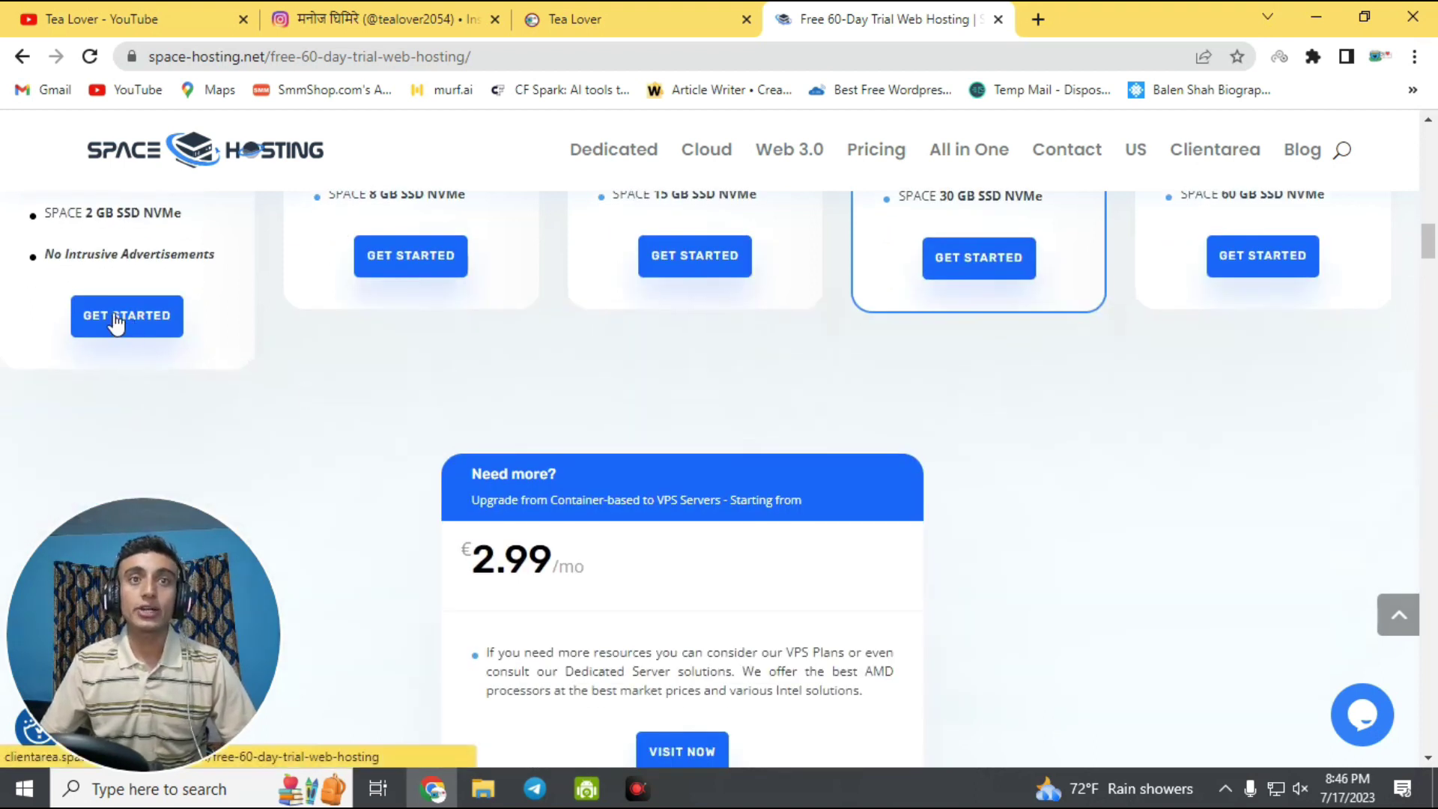
# Order the CPANEL Trial plan using the existing domain nepalliveupdate.com.
pyautogui.click(145, 318)
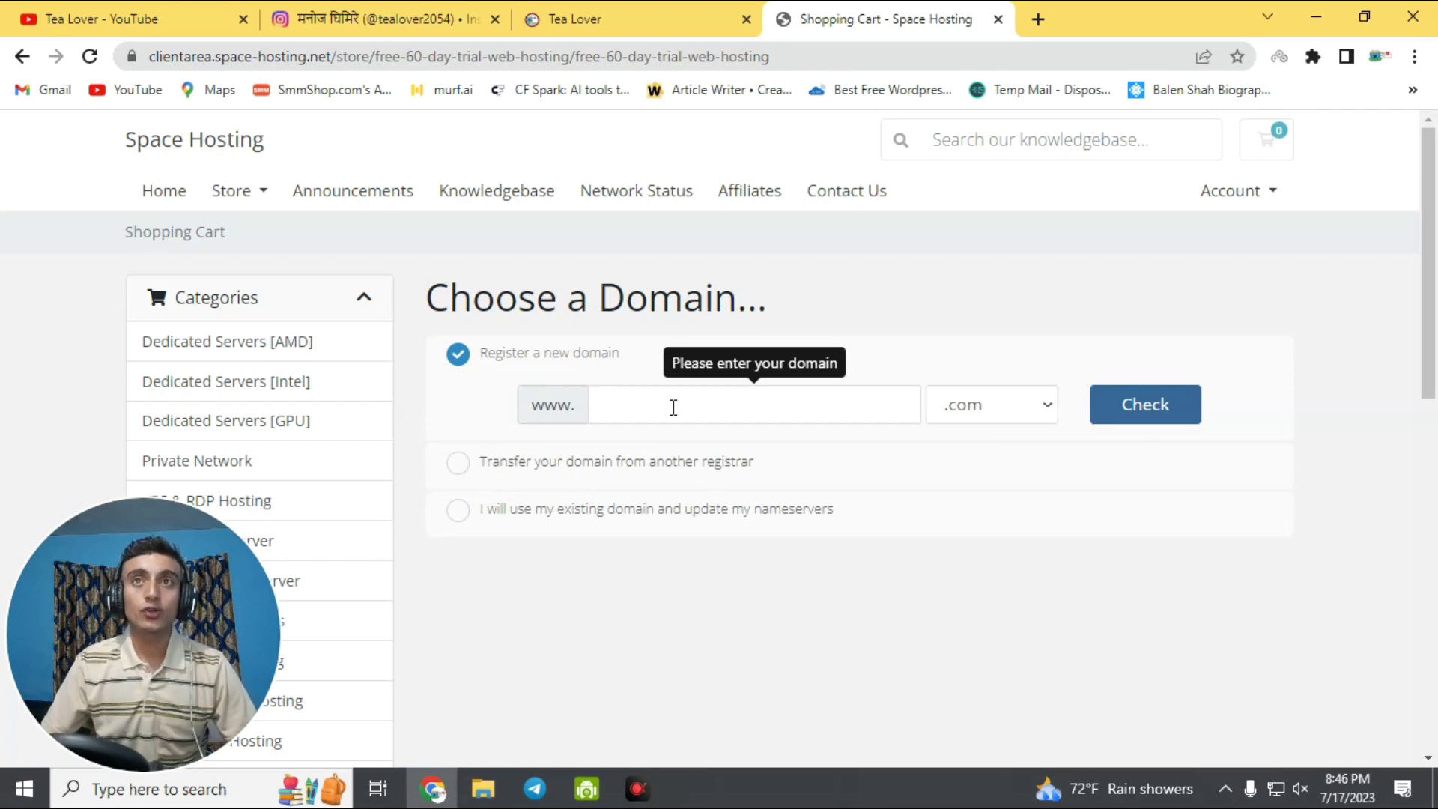
pyautogui.click(150, 22)
pyautogui.click(875, 18)
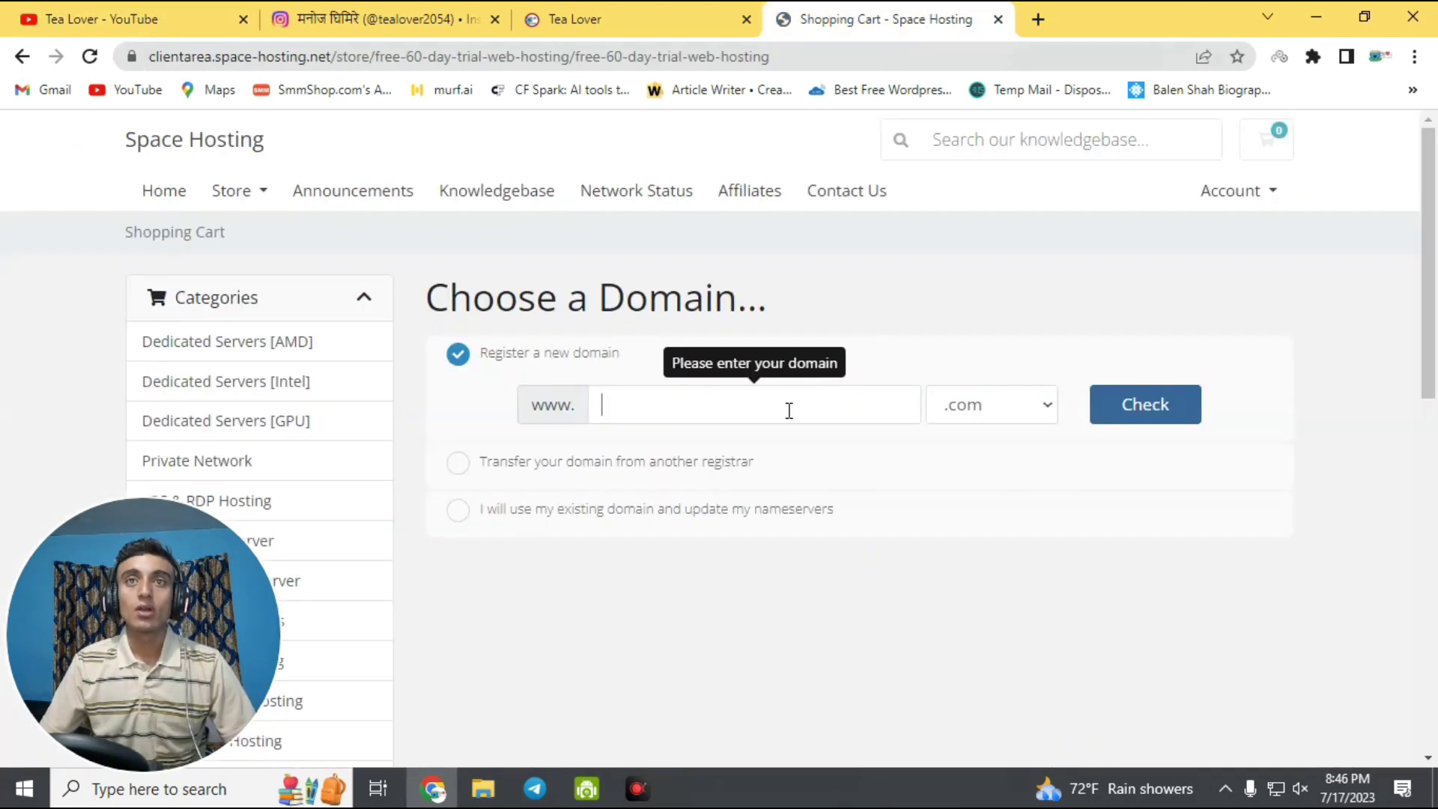
pyautogui.click(458, 509)
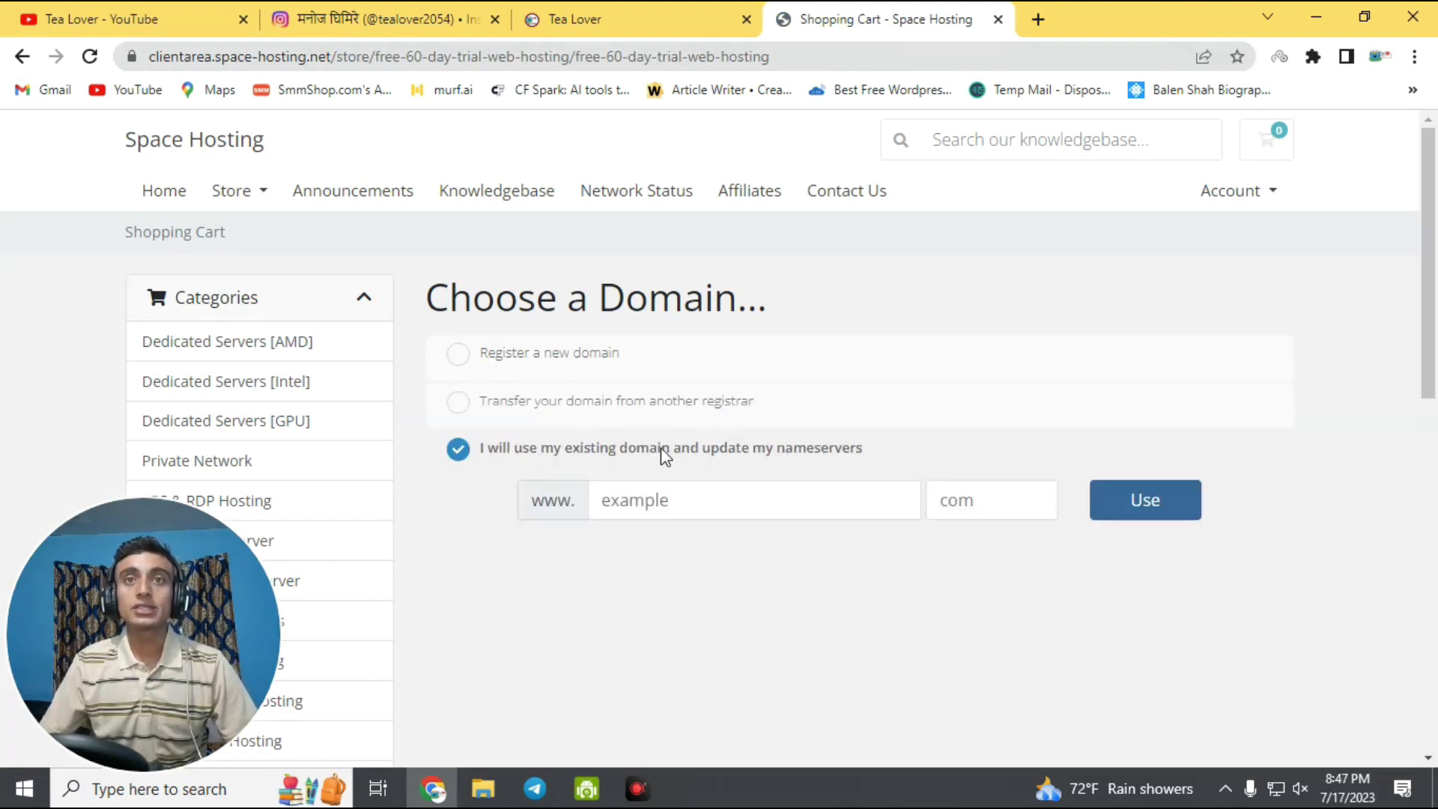
pyautogui.click(723, 504)
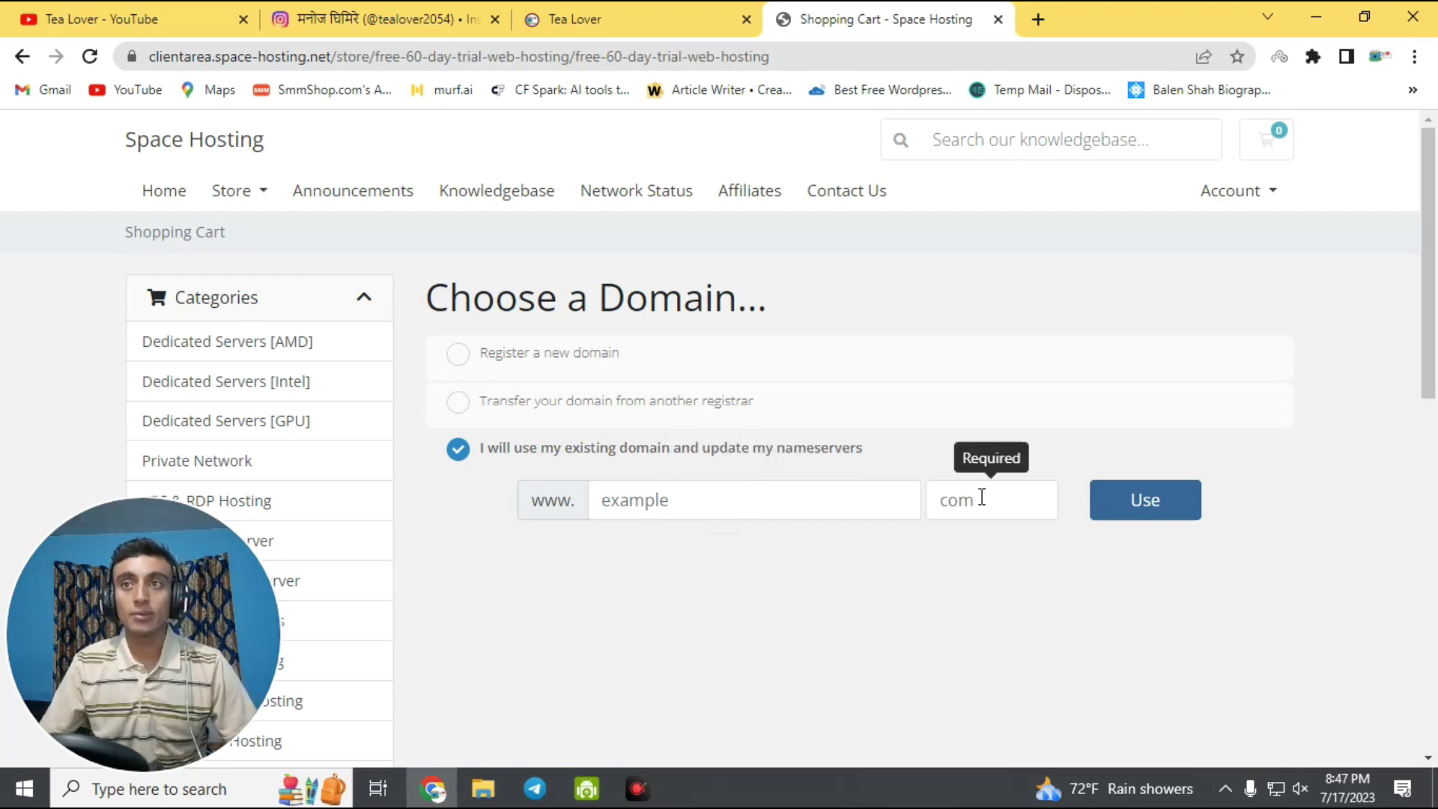
pyautogui.click(747, 500)
pyautogui.click(752, 552)
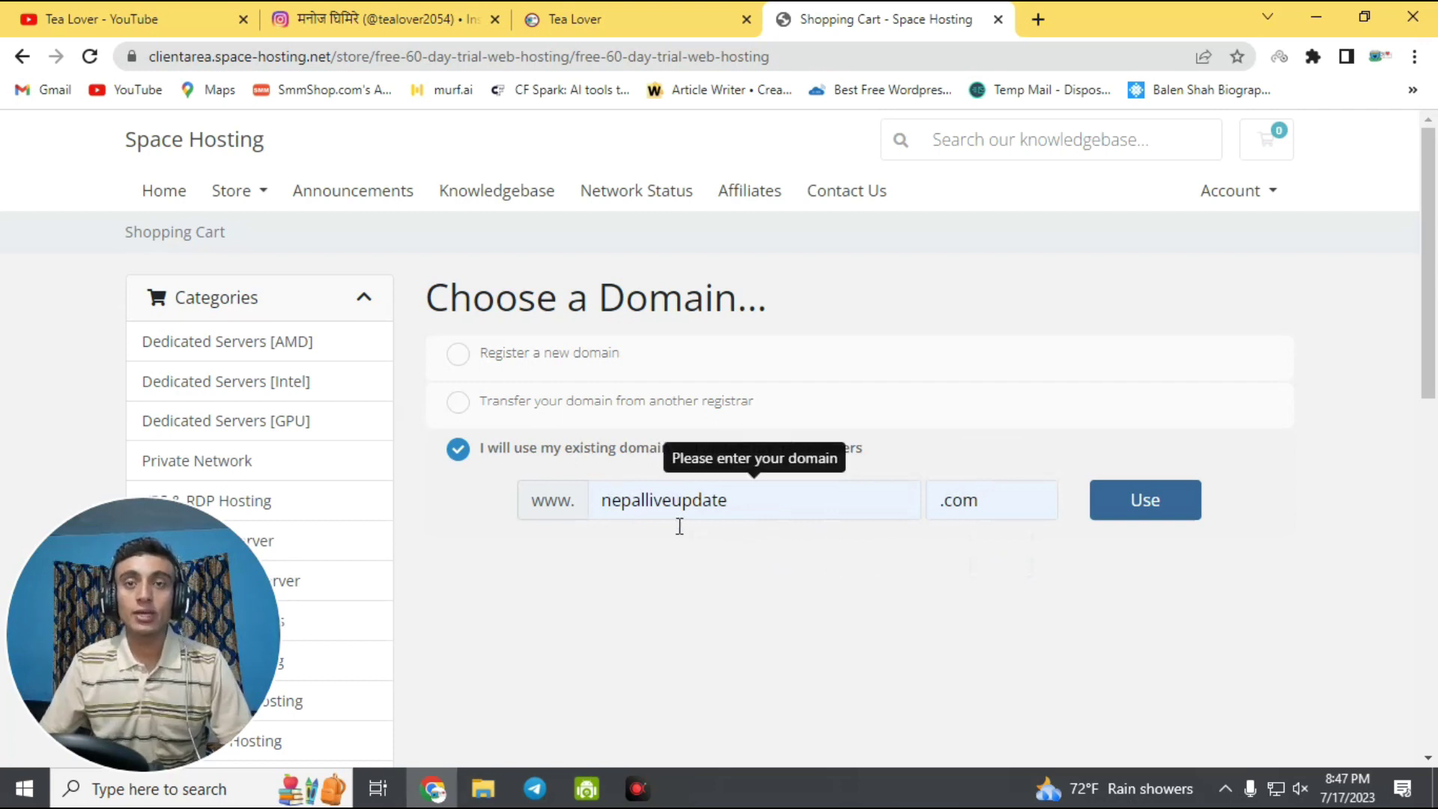
pyautogui.click(1182, 504)
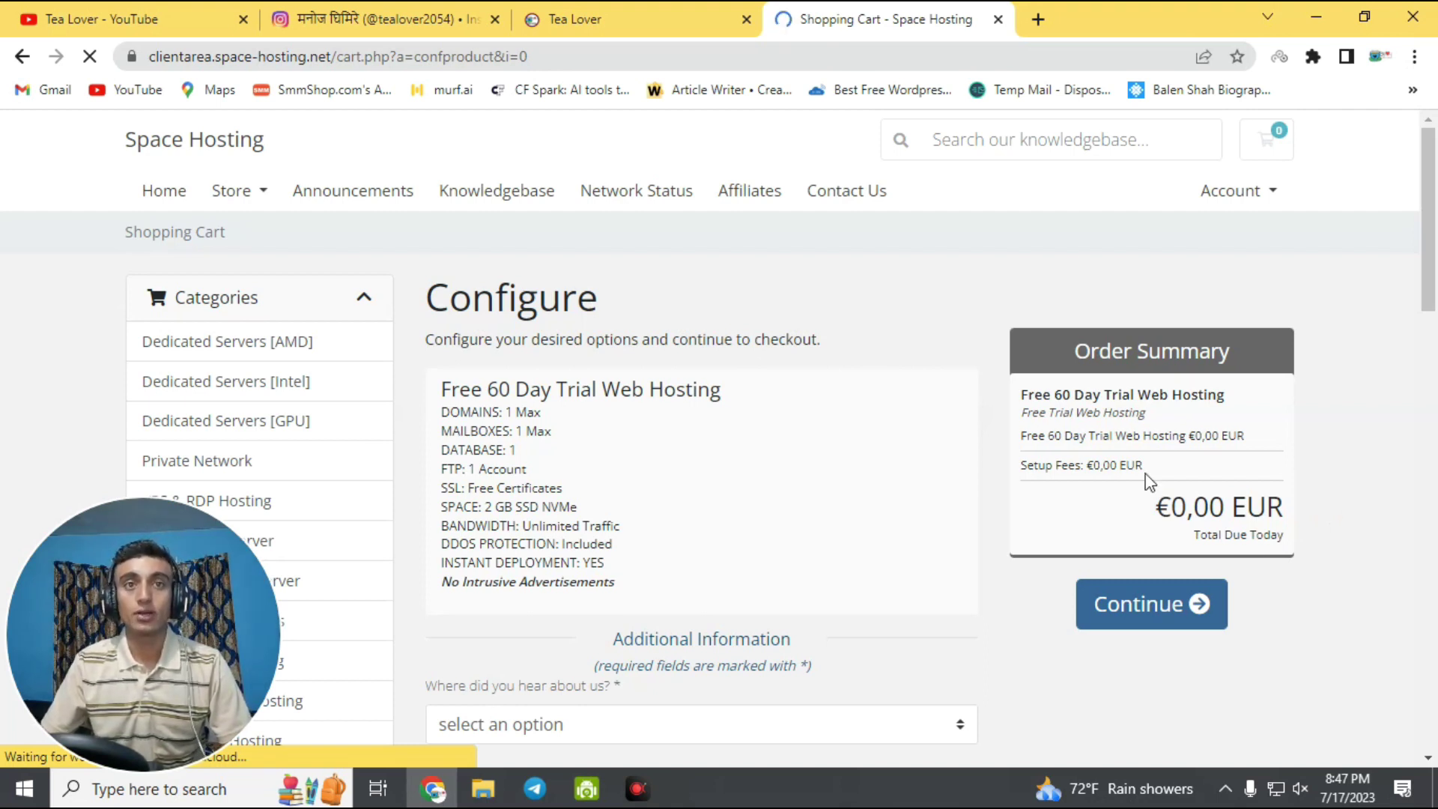
# Review the trial plan's features and set 'Where did you hear about us?' to Google.
pyautogui.moveTo(443, 414); pyautogui.dragTo(662, 587)
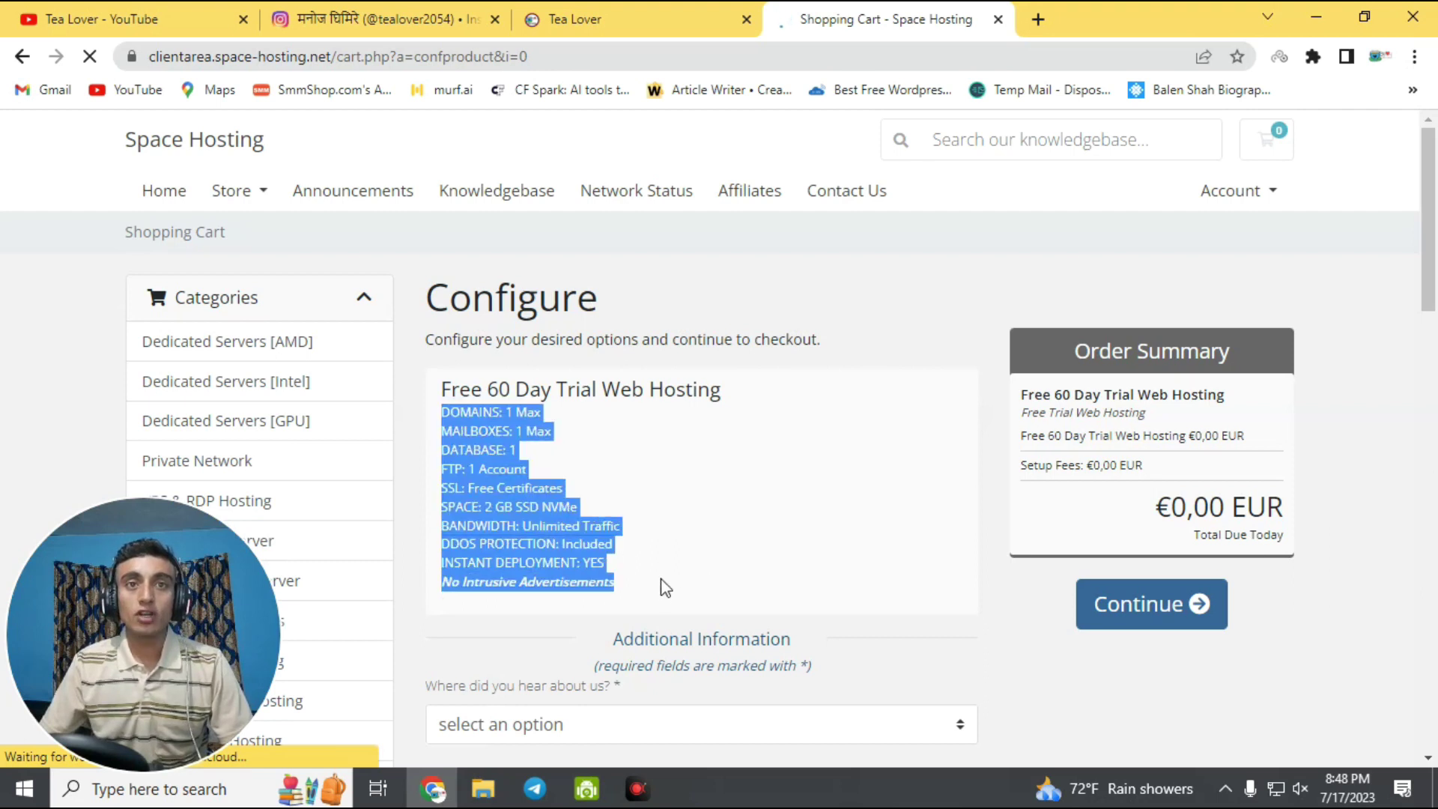
pyautogui.scroll(-2, 735, 514)
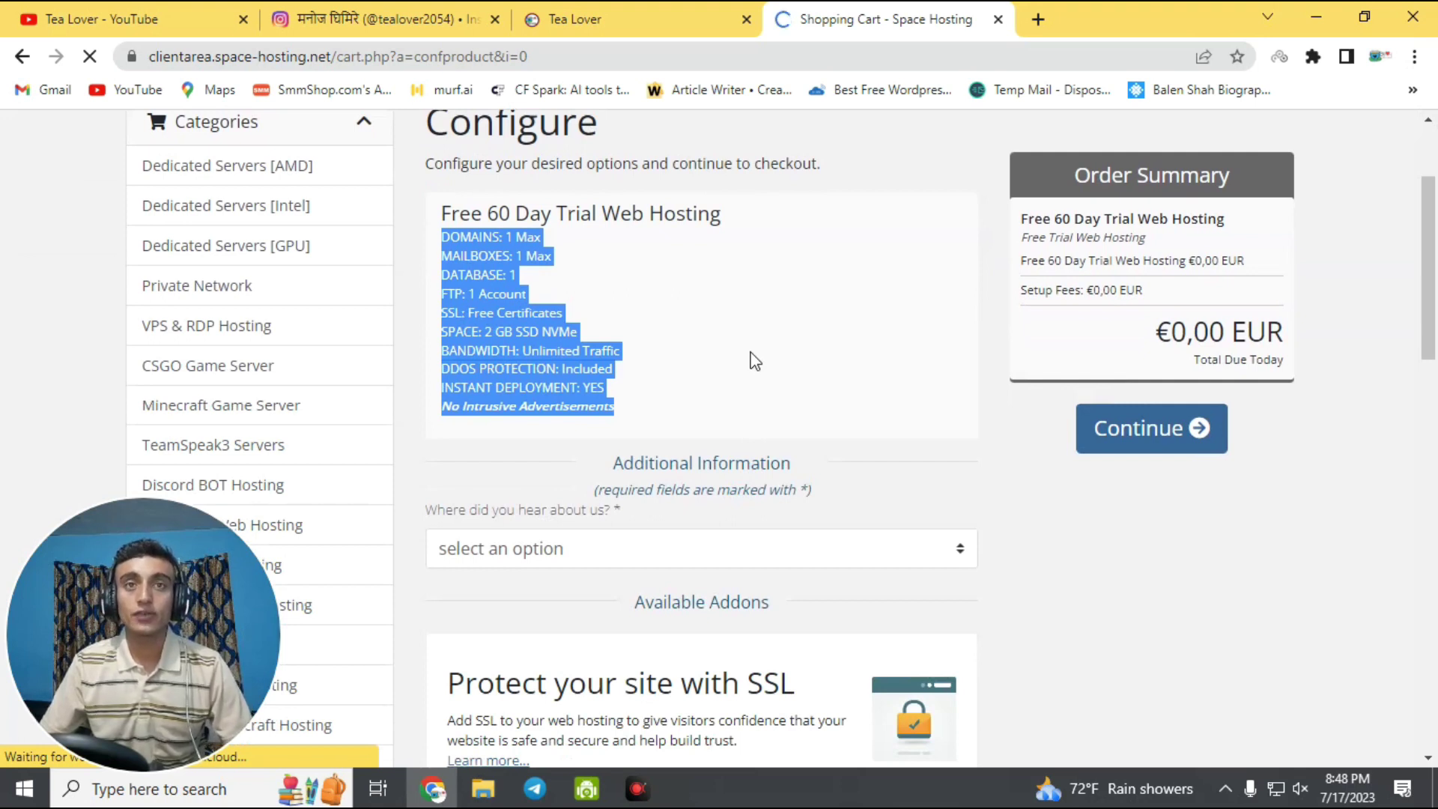
pyautogui.scroll(-2, 753, 360)
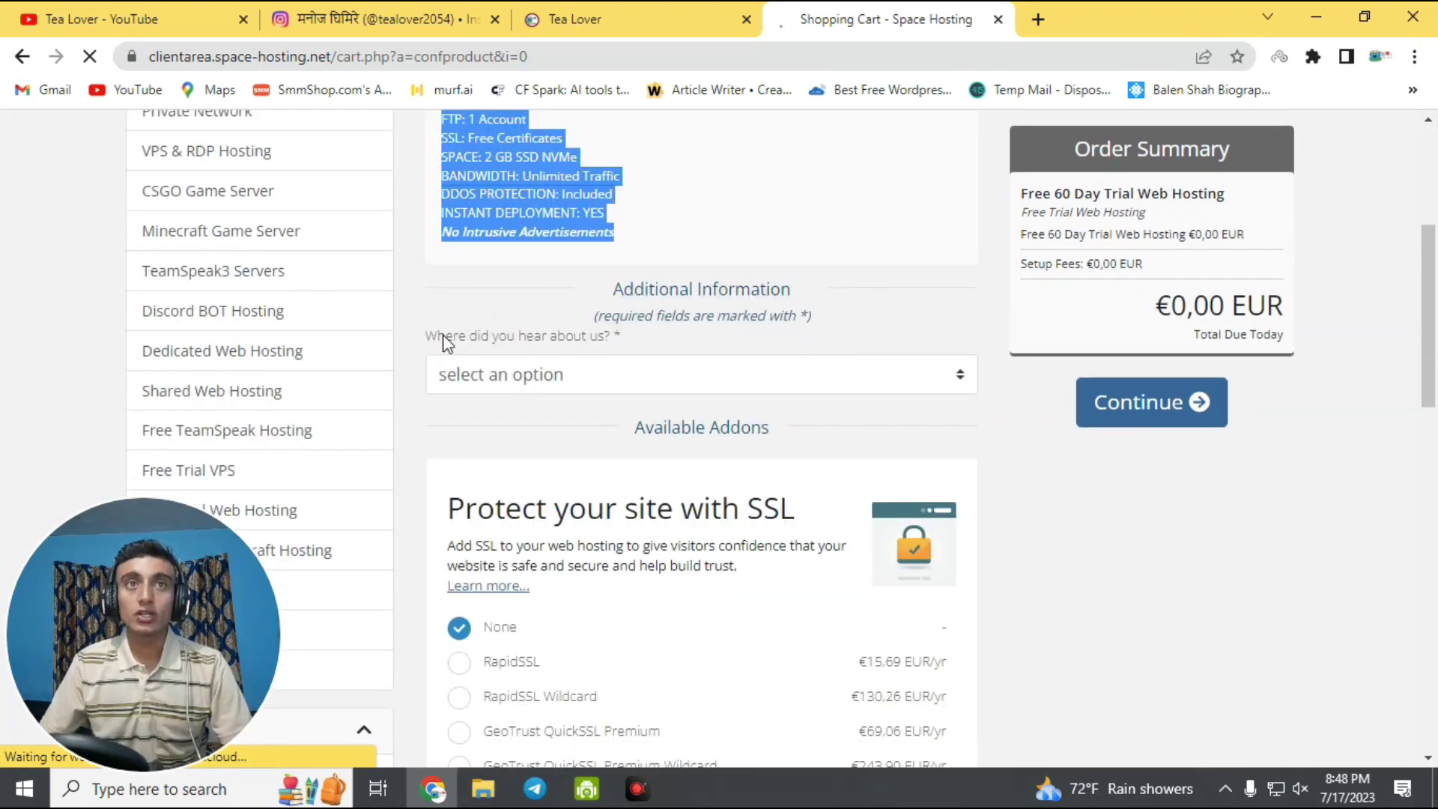
pyautogui.click(649, 369)
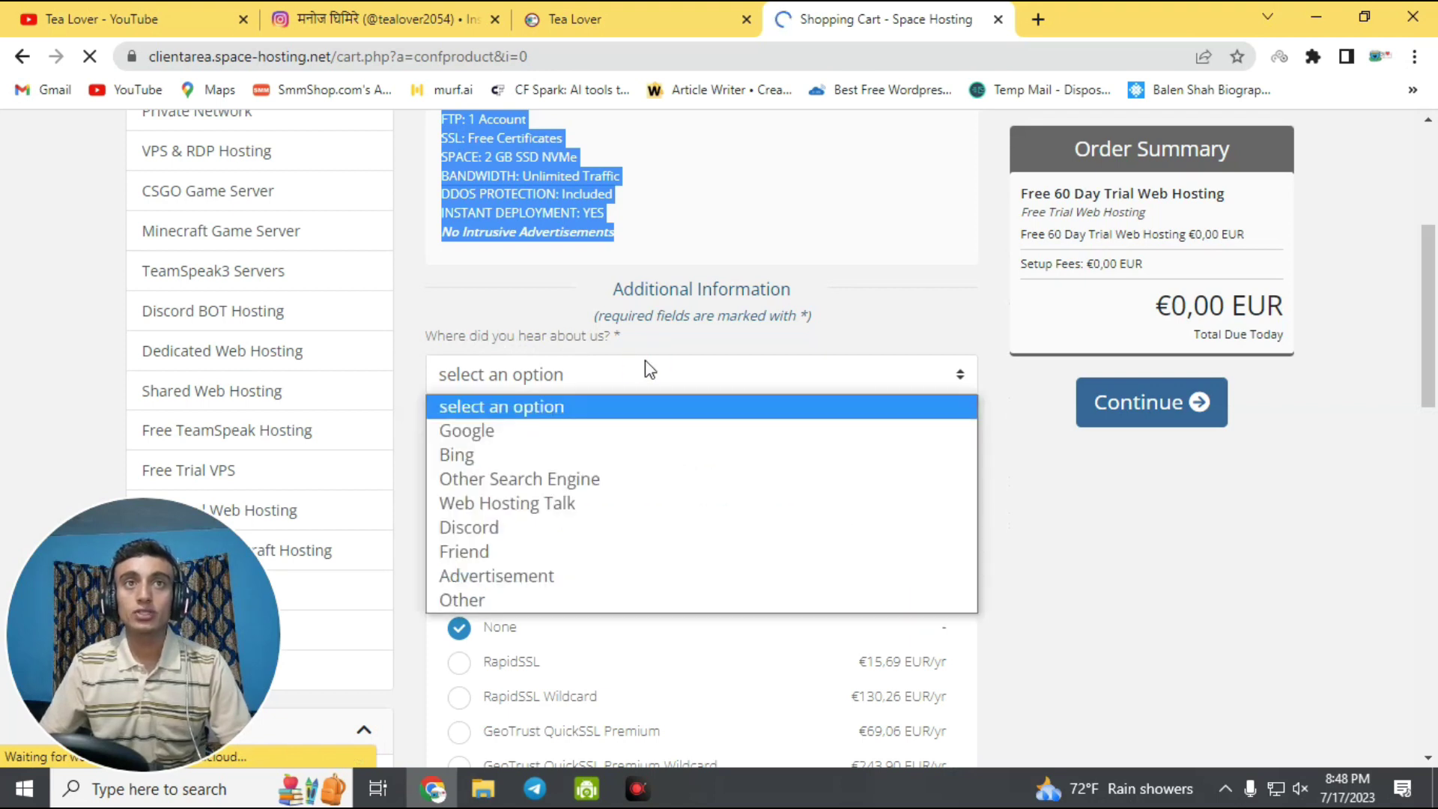
pyautogui.click(551, 430)
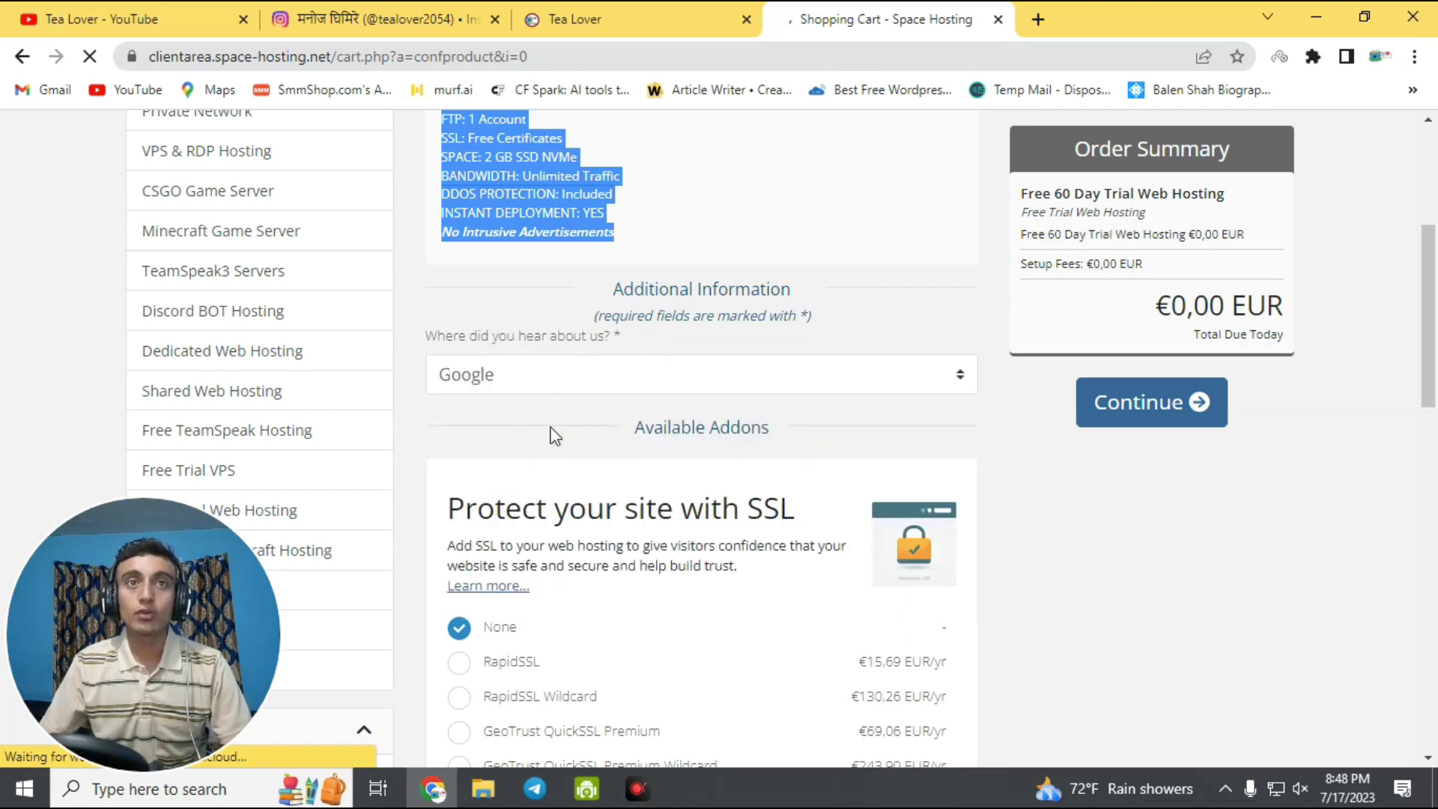
pyautogui.scroll(-8, 552, 435)
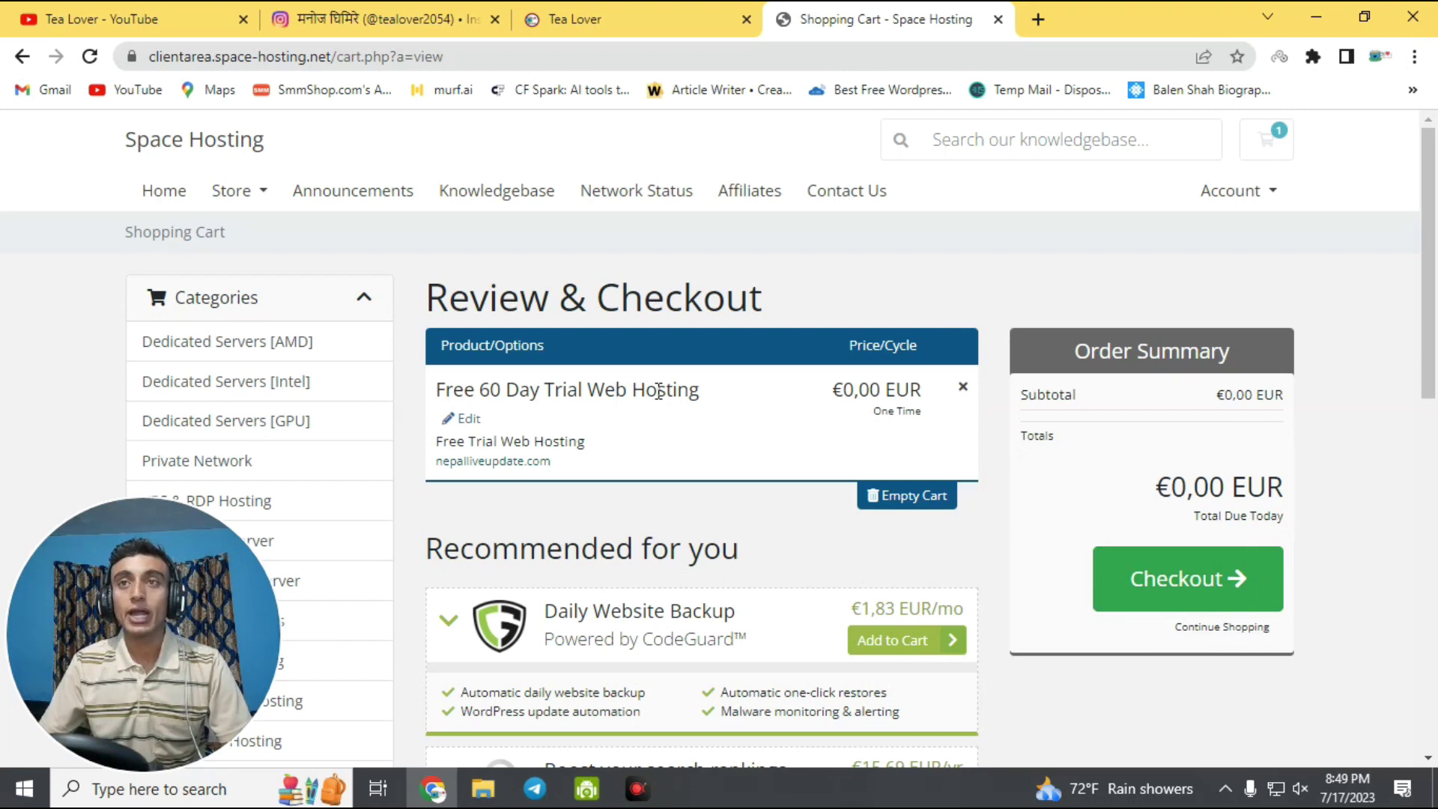
# Confirm the €0,00 EUR total and proceed from the cart to checkout.
pyautogui.moveTo(1152, 492); pyautogui.dragTo(1334, 490)
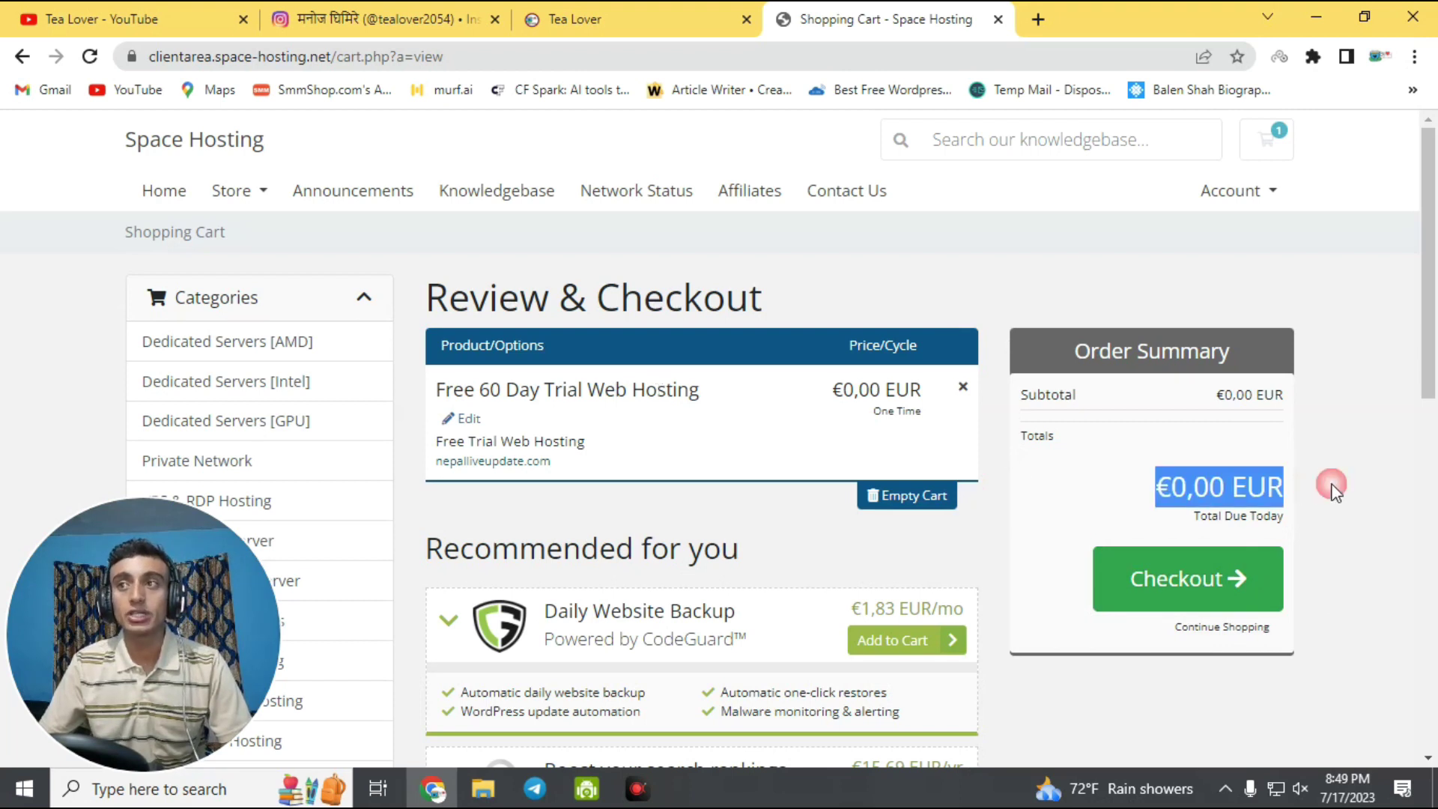
pyautogui.click(1334, 491)
pyautogui.click(1215, 592)
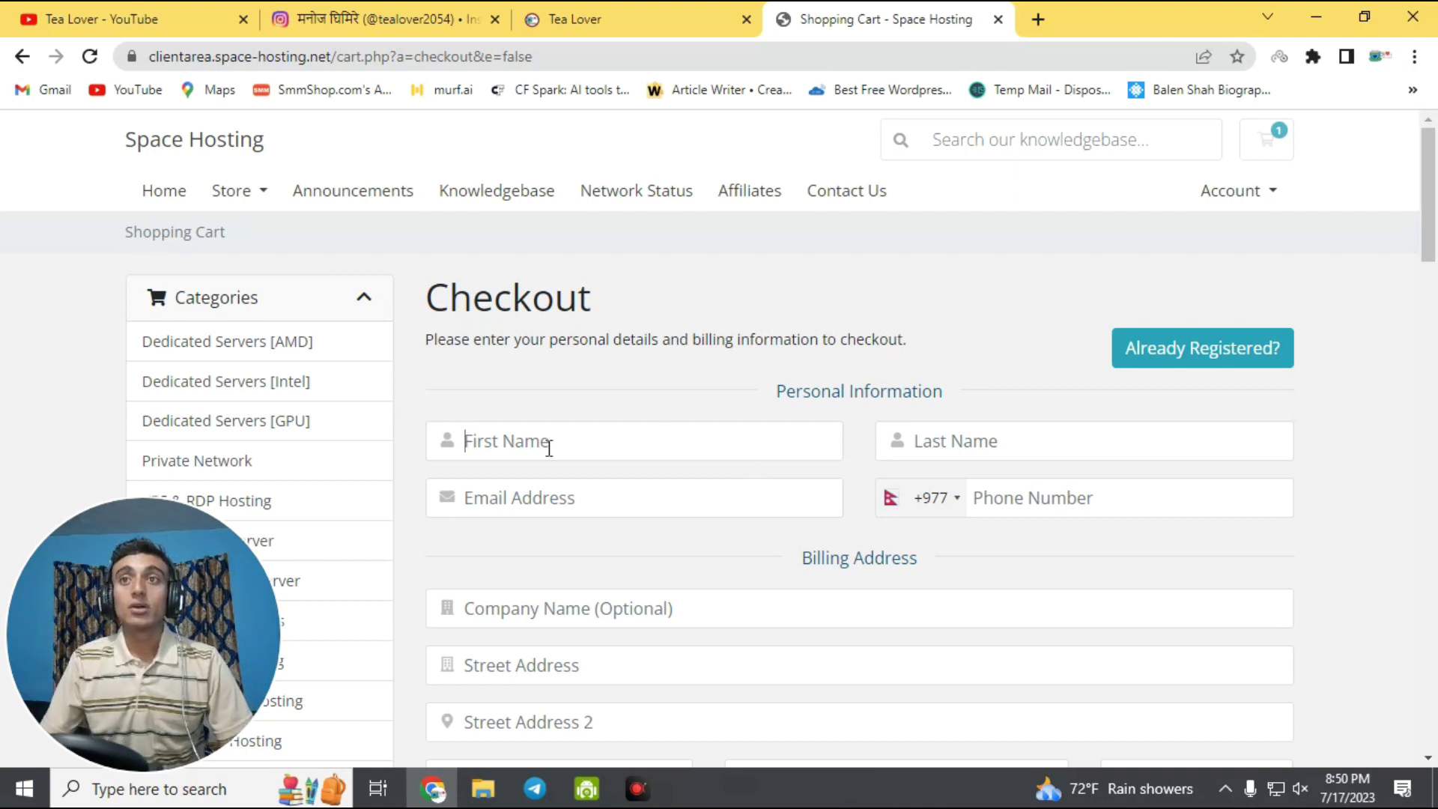
# Review the Discord Id, VAT number and required-field notes, then generate a strong account password.
pyautogui.scroll(-8, 712, 439)
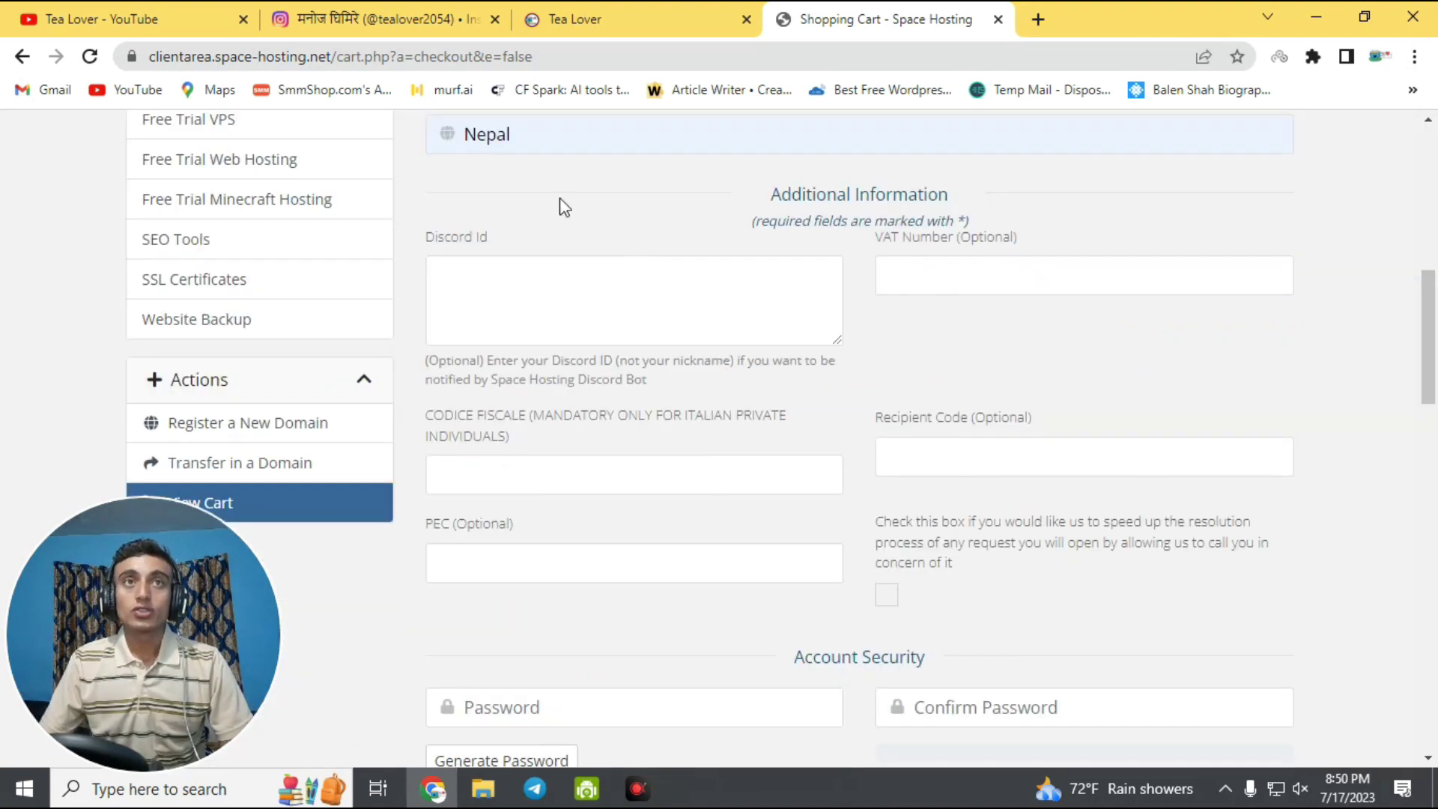
pyautogui.moveTo(417, 239); pyautogui.dragTo(500, 238)
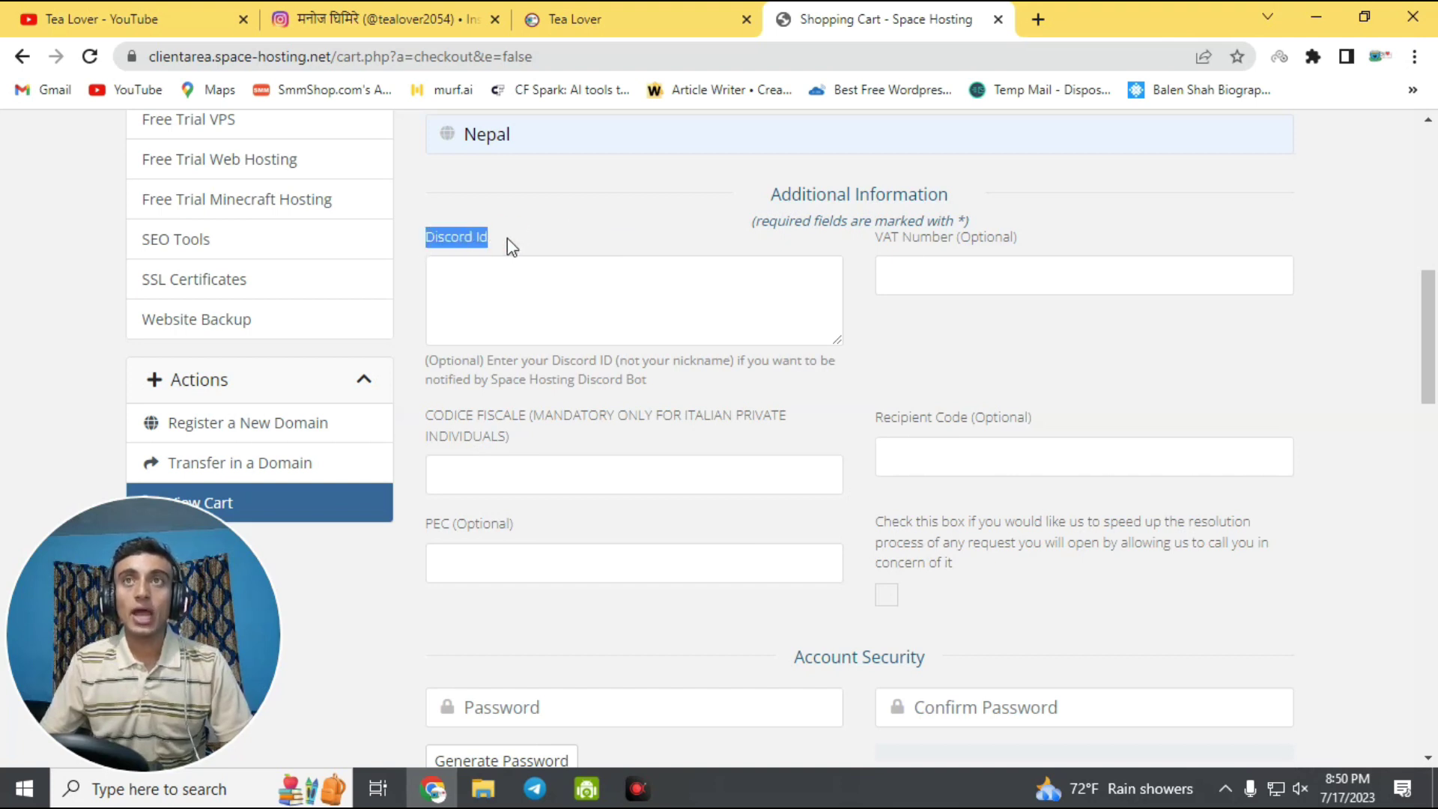
pyautogui.moveTo(877, 236); pyautogui.dragTo(950, 241)
pyautogui.click(950, 238)
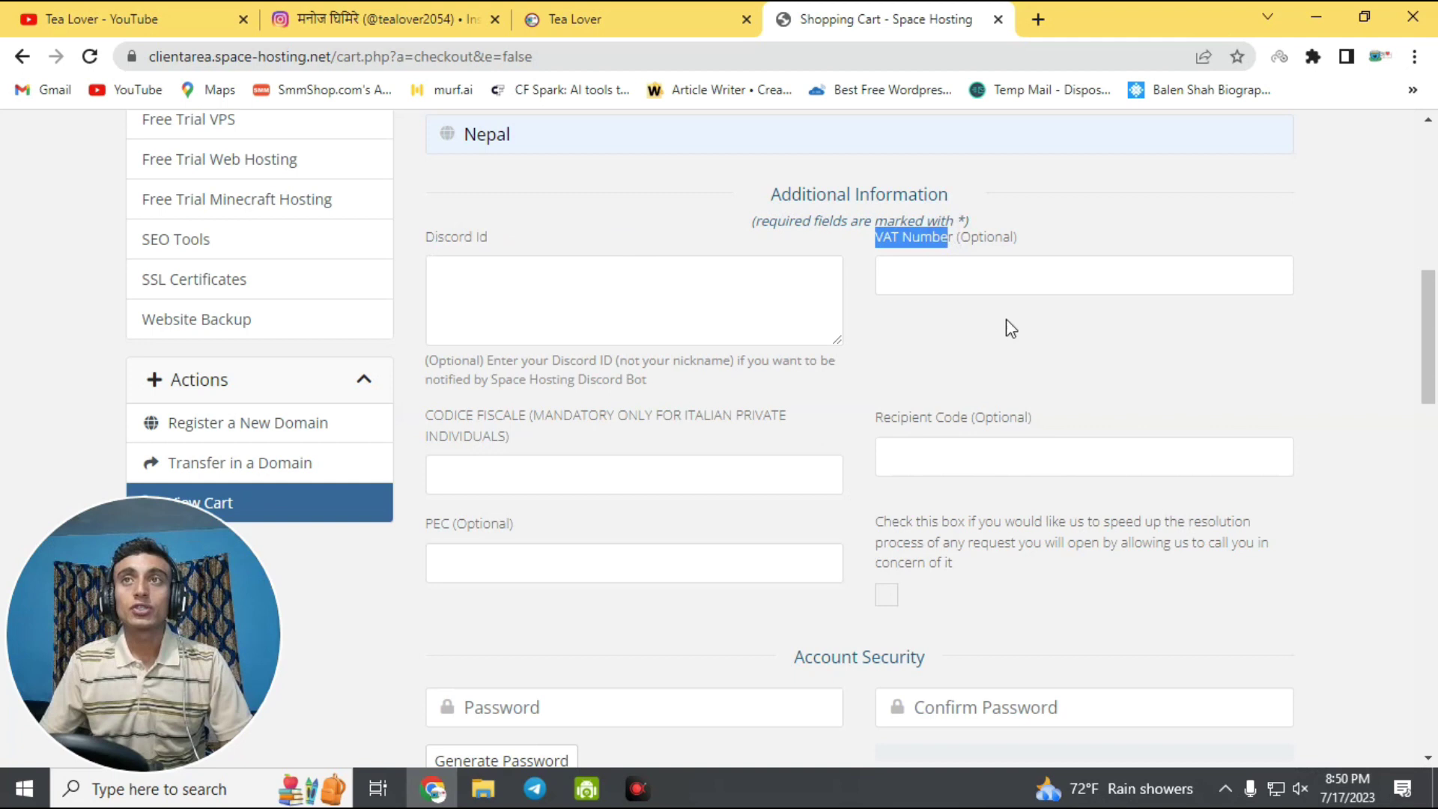
pyautogui.tripleClick(734, 223)
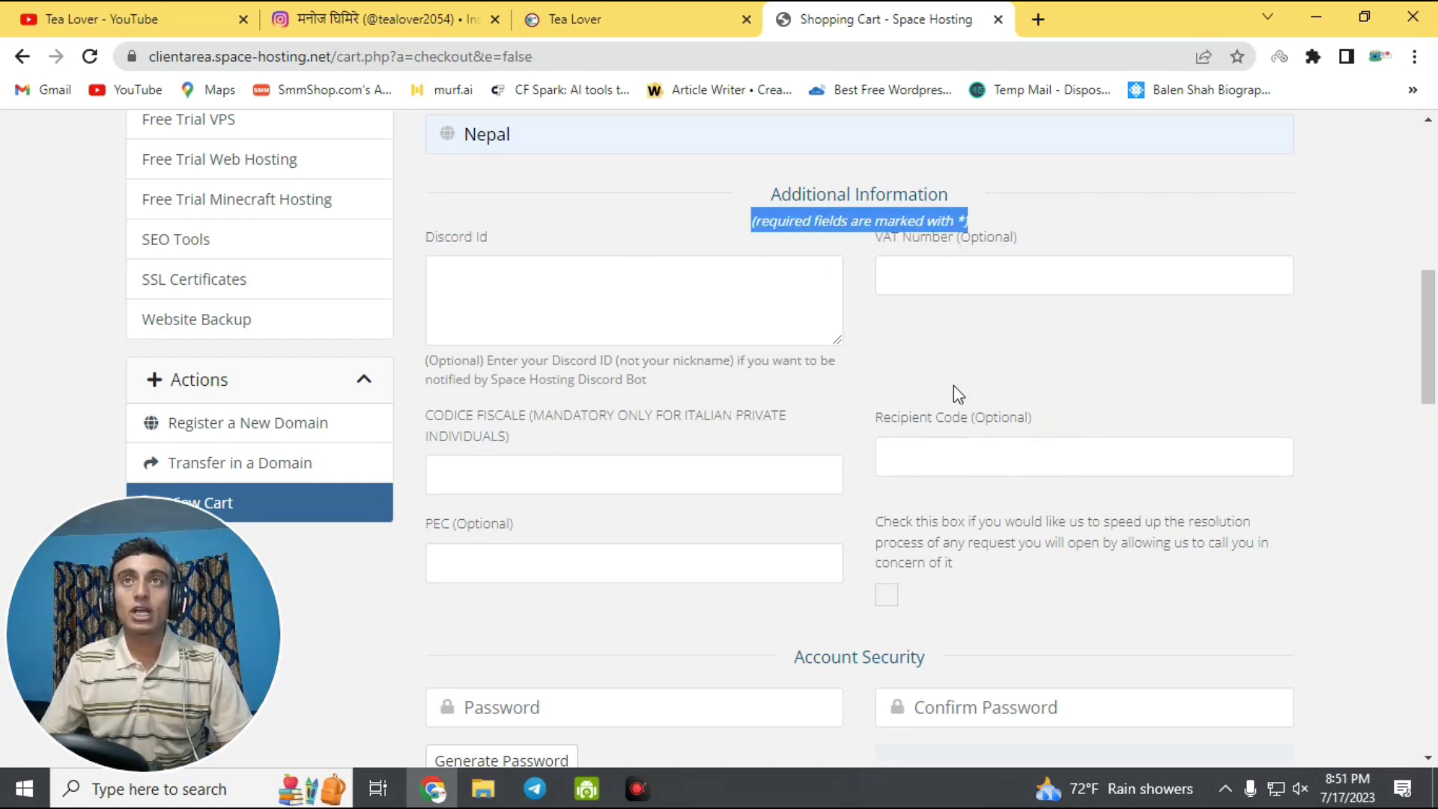
pyautogui.scroll(-1, 709, 325)
pyautogui.scroll(-6, 708, 325)
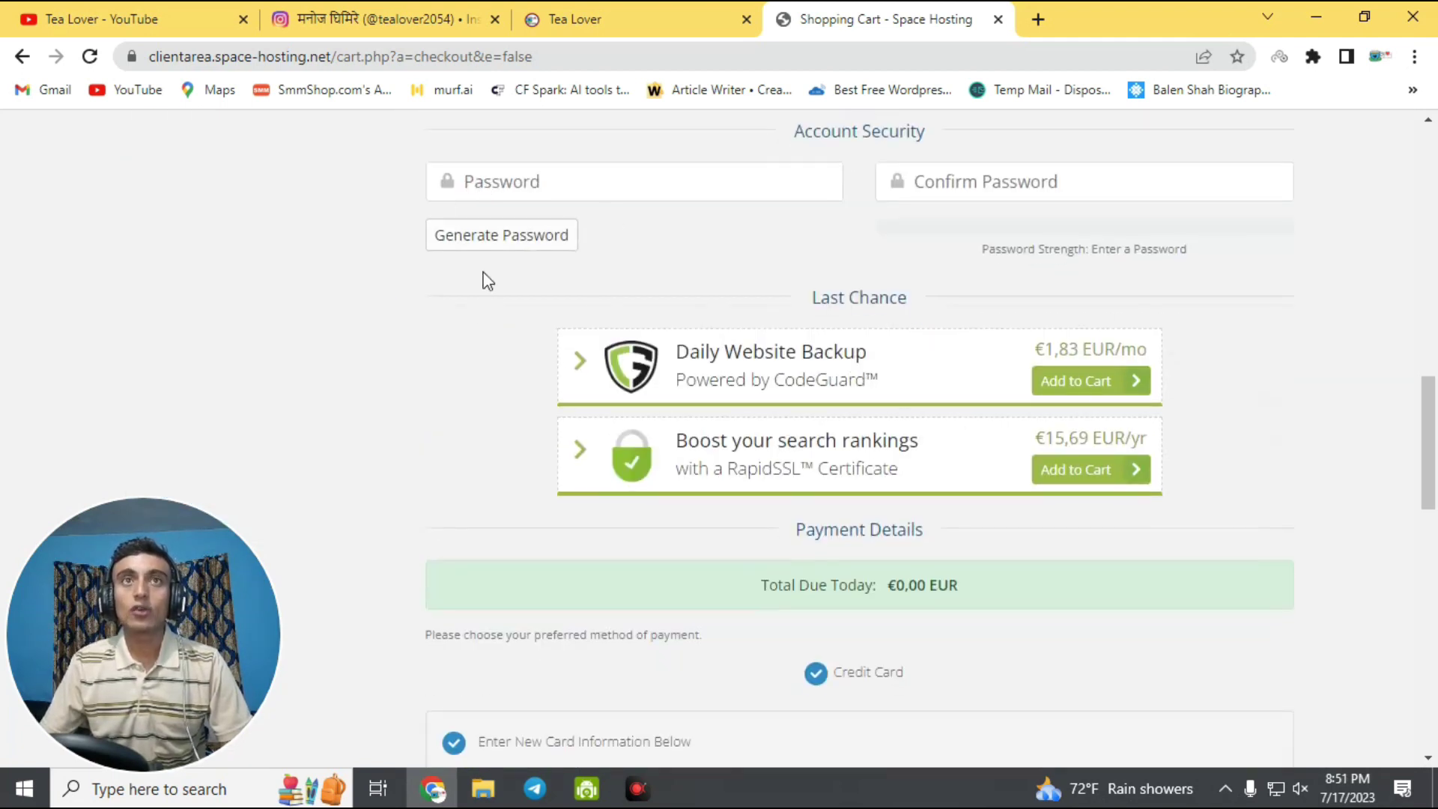
pyautogui.click(524, 233)
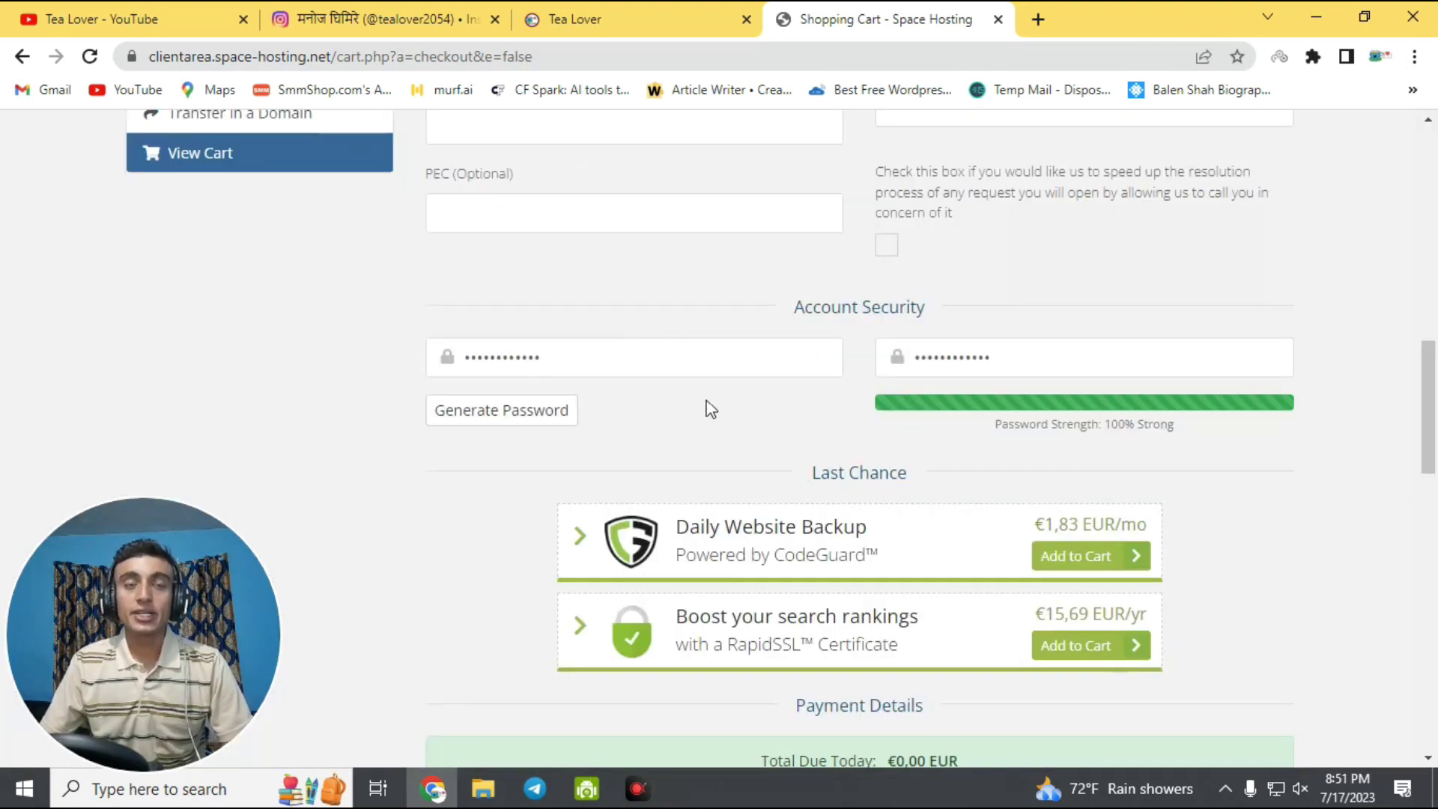
# Focus the Card Number field, then switch to the Tea Lover YouTube videos.
pyautogui.scroll(-2, 710, 403)
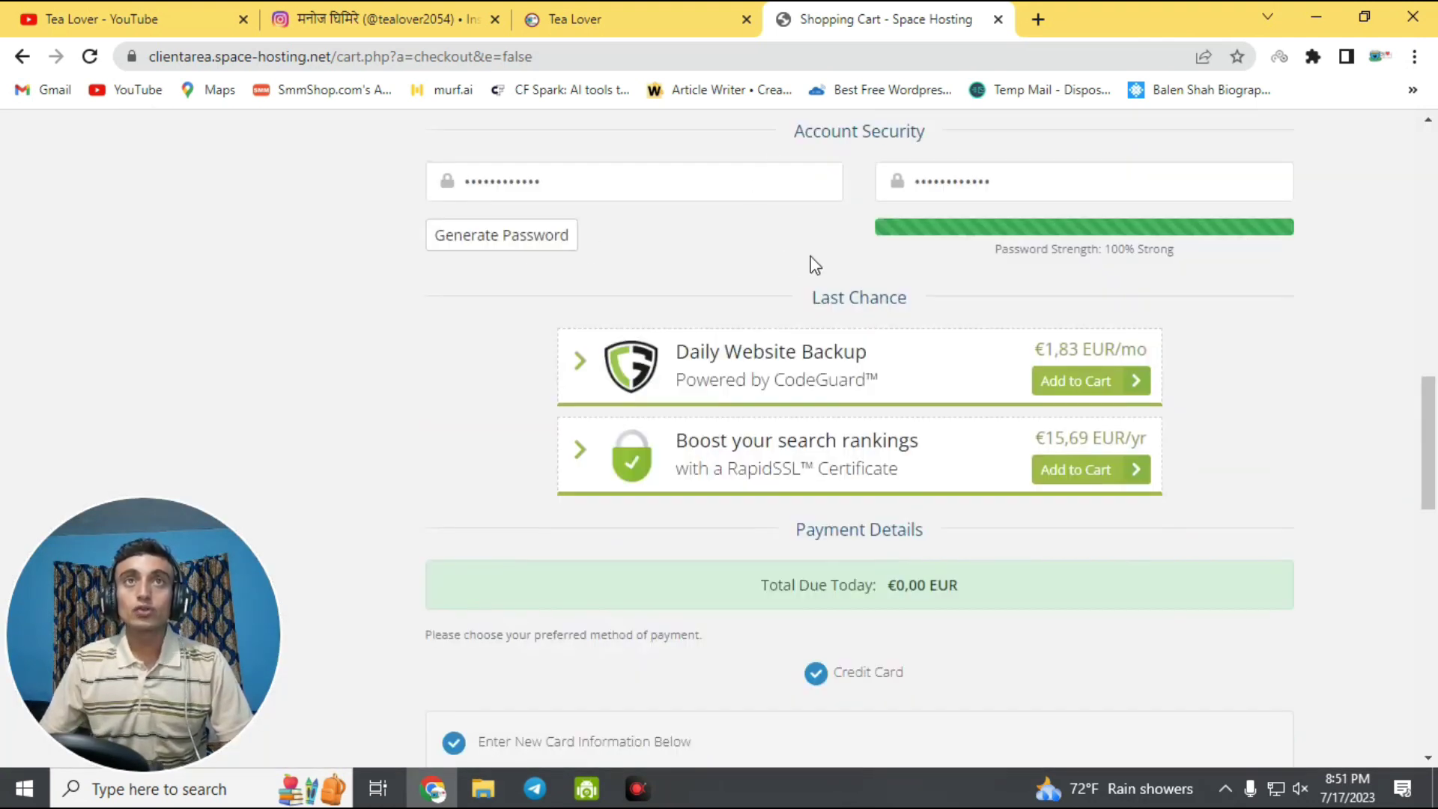
pyautogui.scroll(-2, 832, 271)
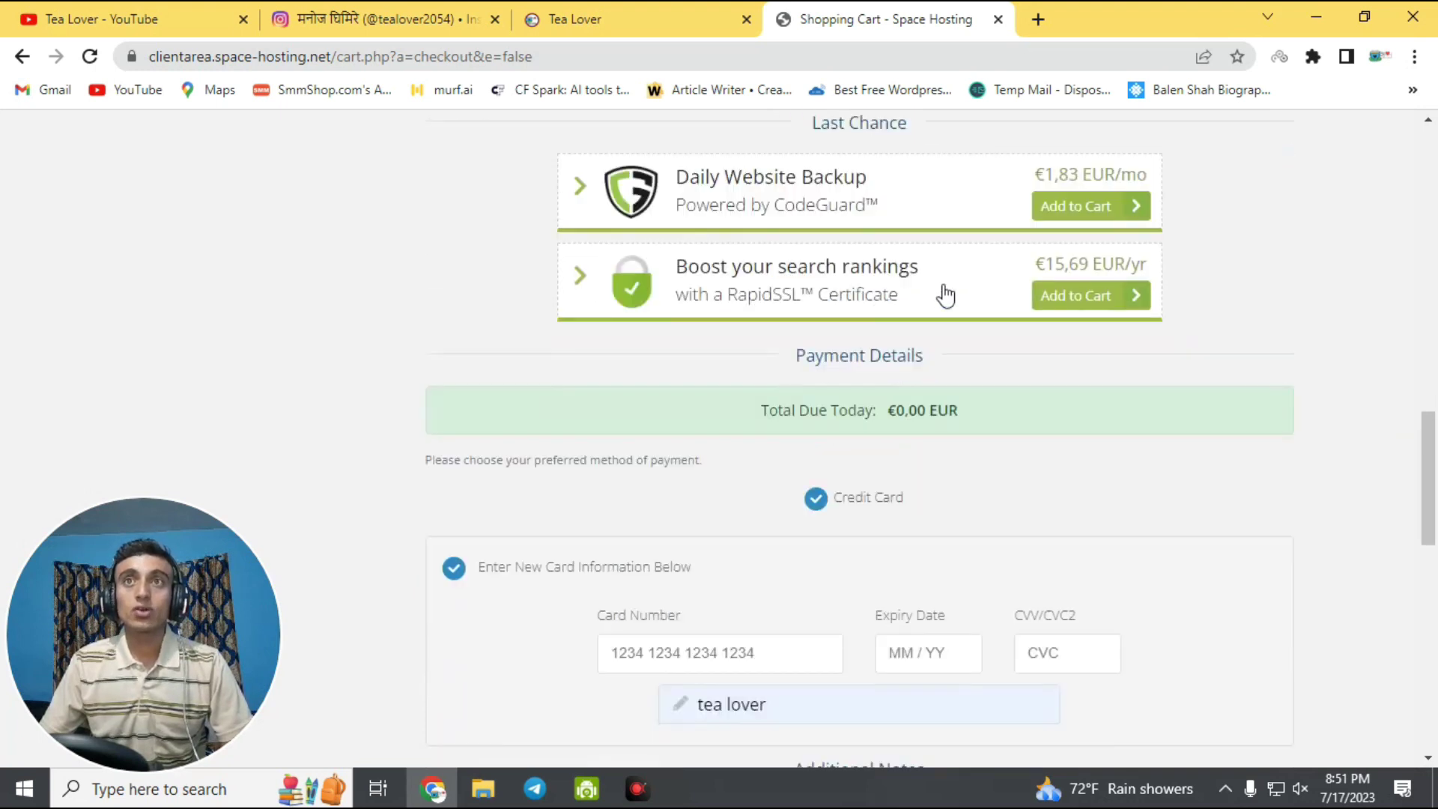
pyautogui.scroll(-4, 1018, 337)
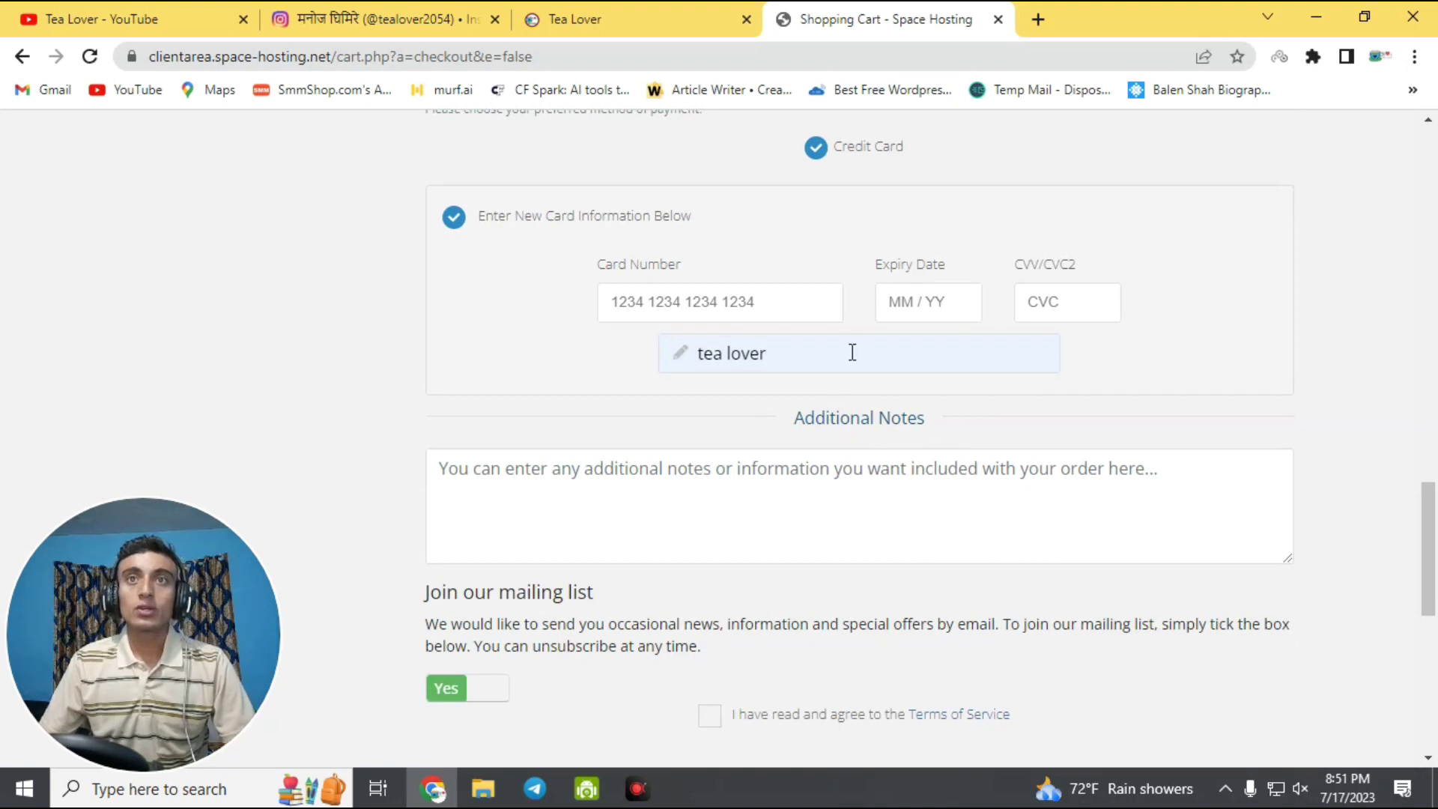
pyautogui.click(700, 294)
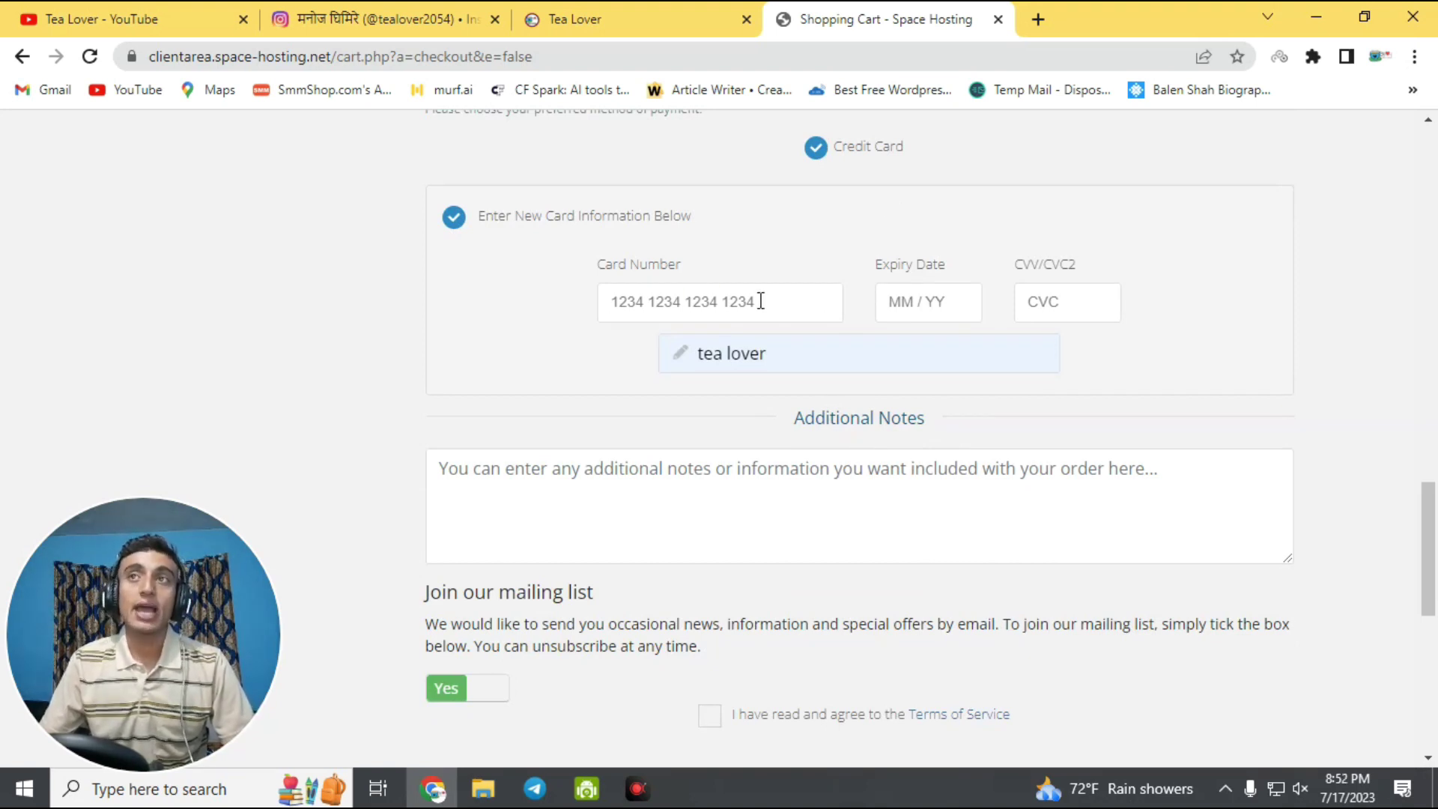
pyautogui.scroll(2, 823, 335)
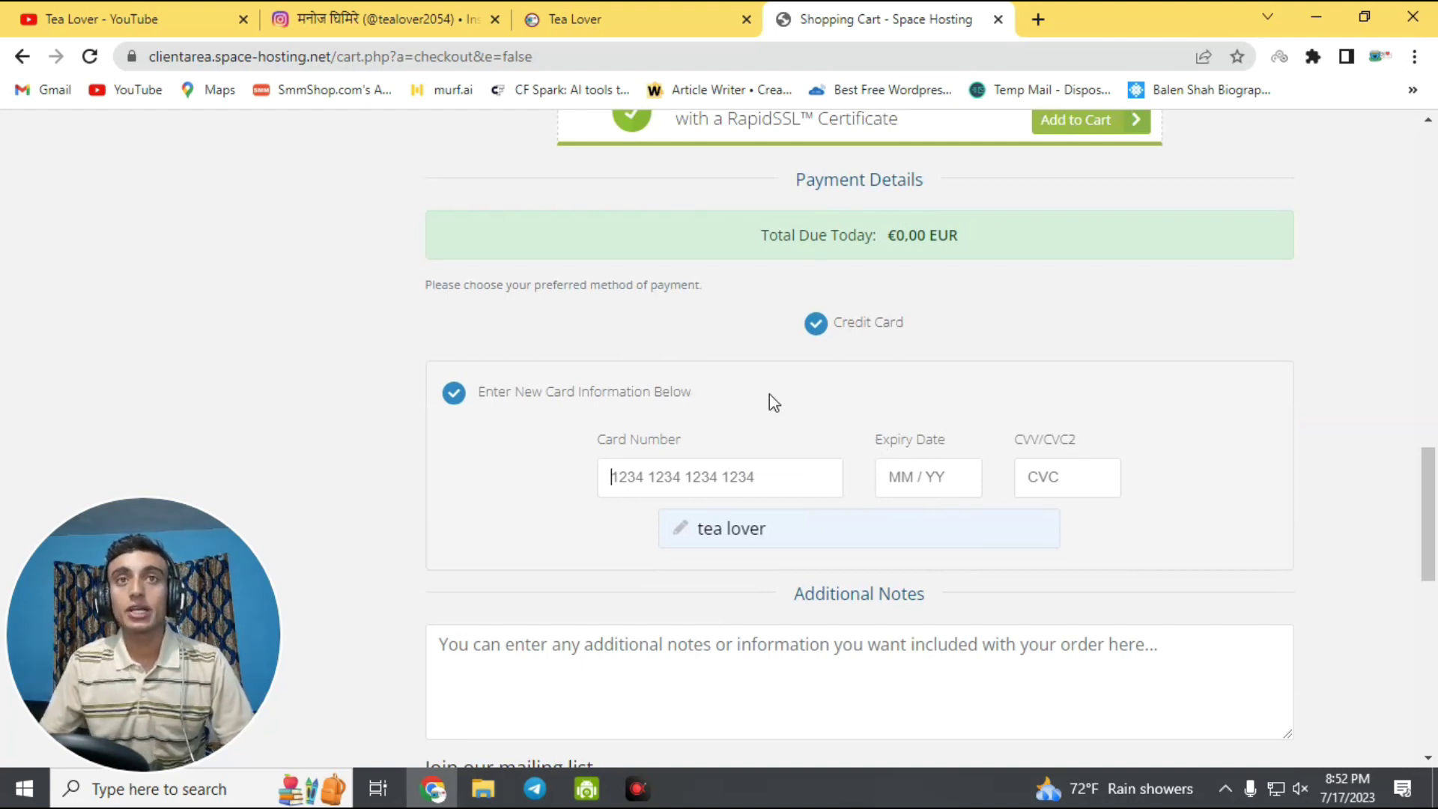
pyautogui.click(133, 32)
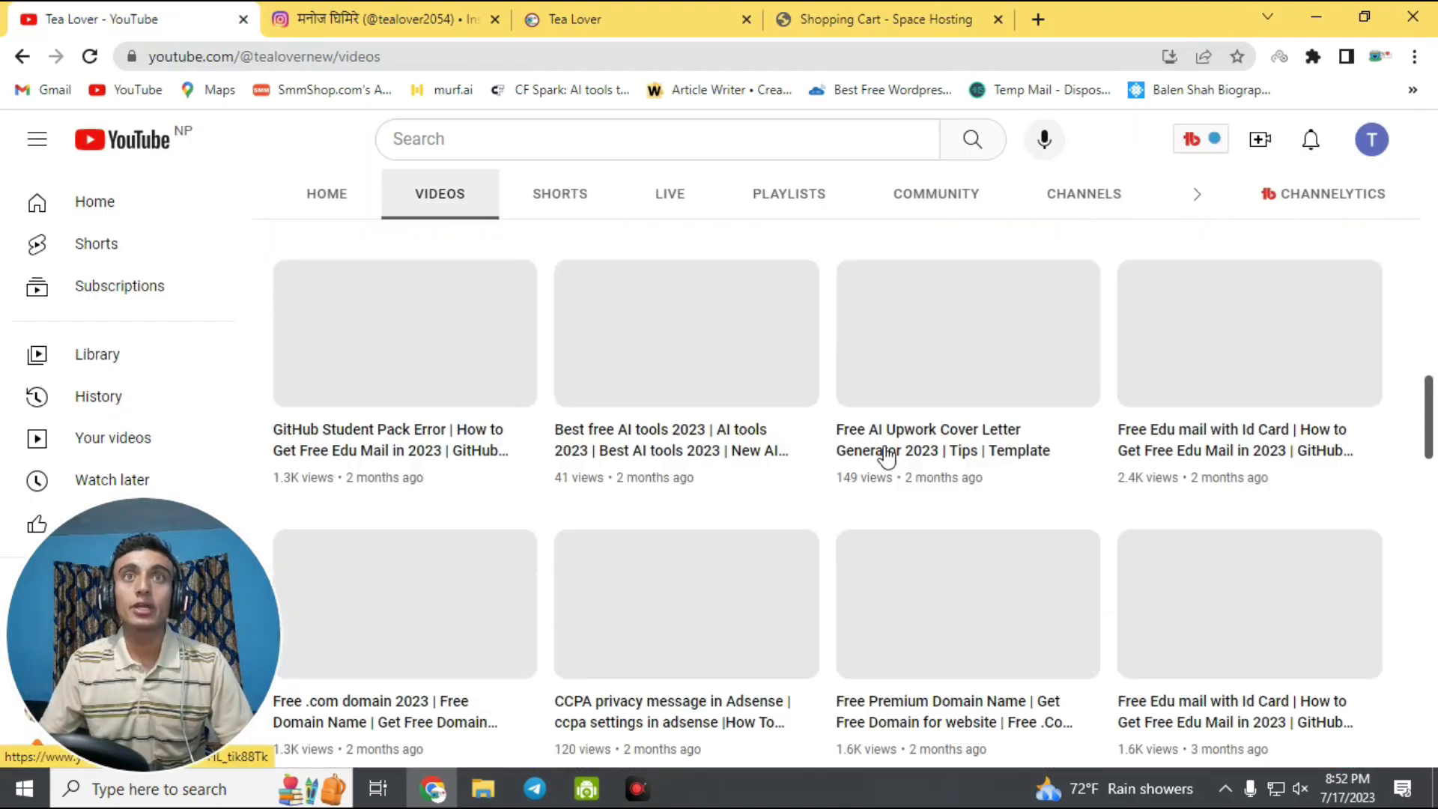
# Browse the Tea Lover videos, then return to the Space Hosting checkout's captcha section.
pyautogui.scroll(-5, 1027, 608)
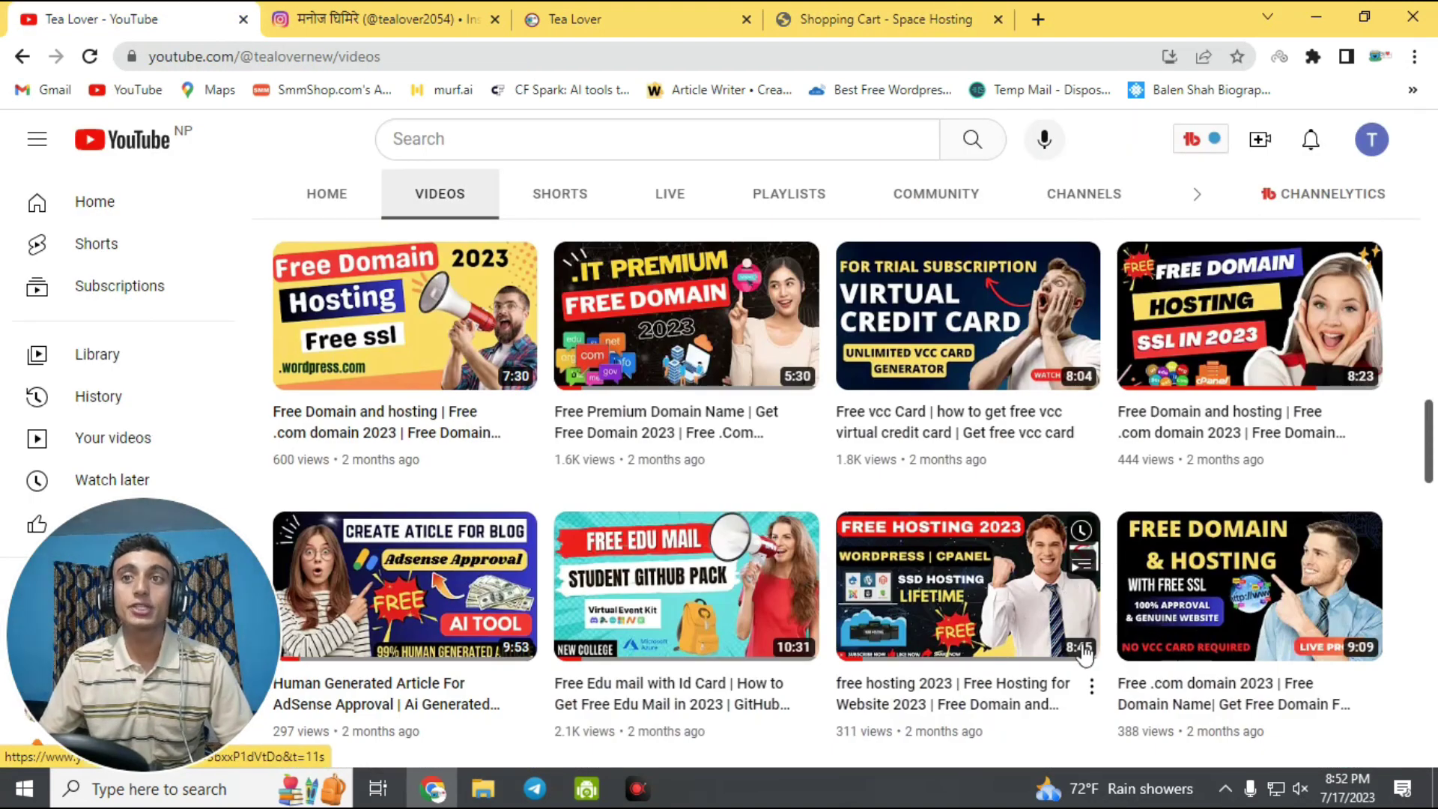
pyautogui.scroll(5, 1027, 487)
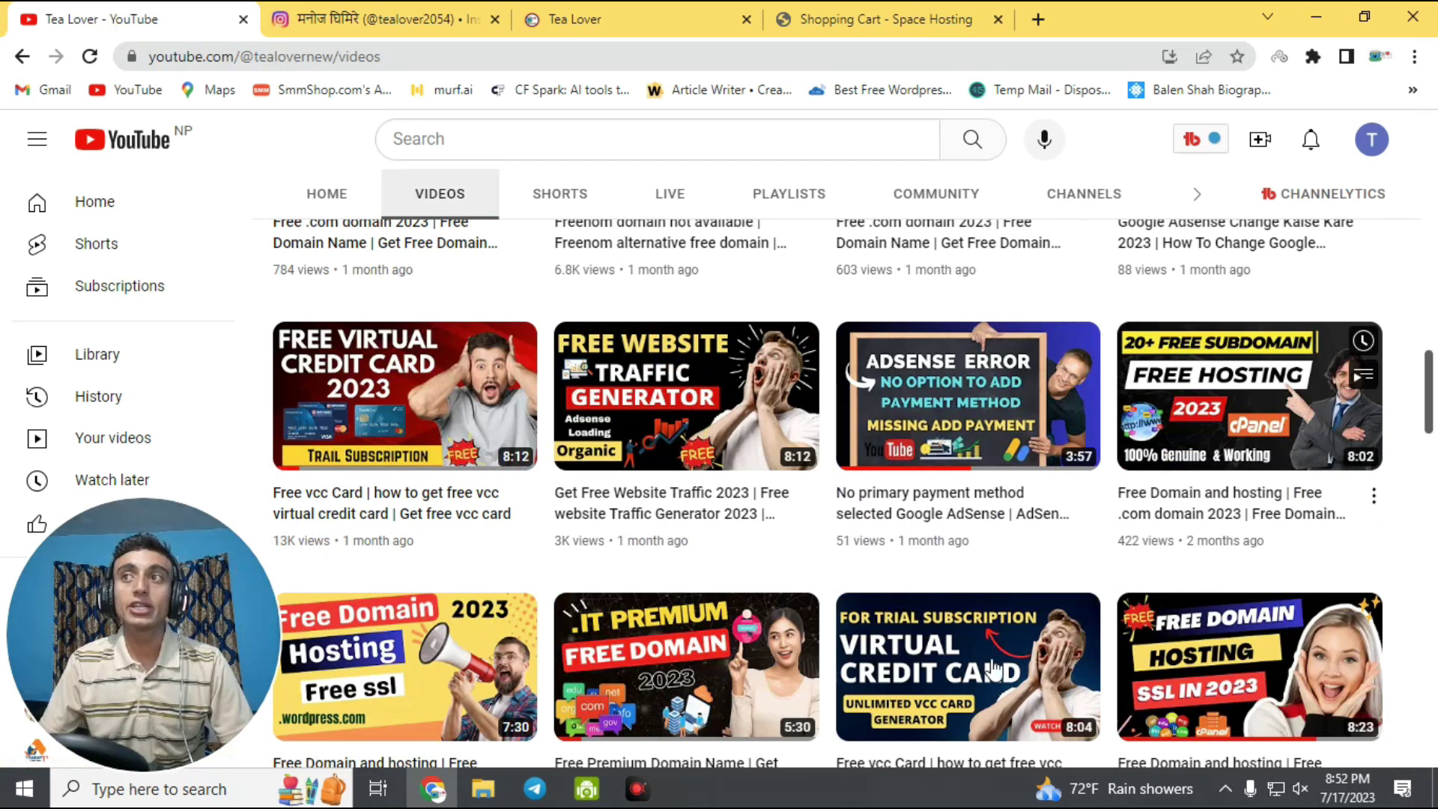
pyautogui.scroll(4, 770, 529)
pyautogui.scroll(-2, 402, 519)
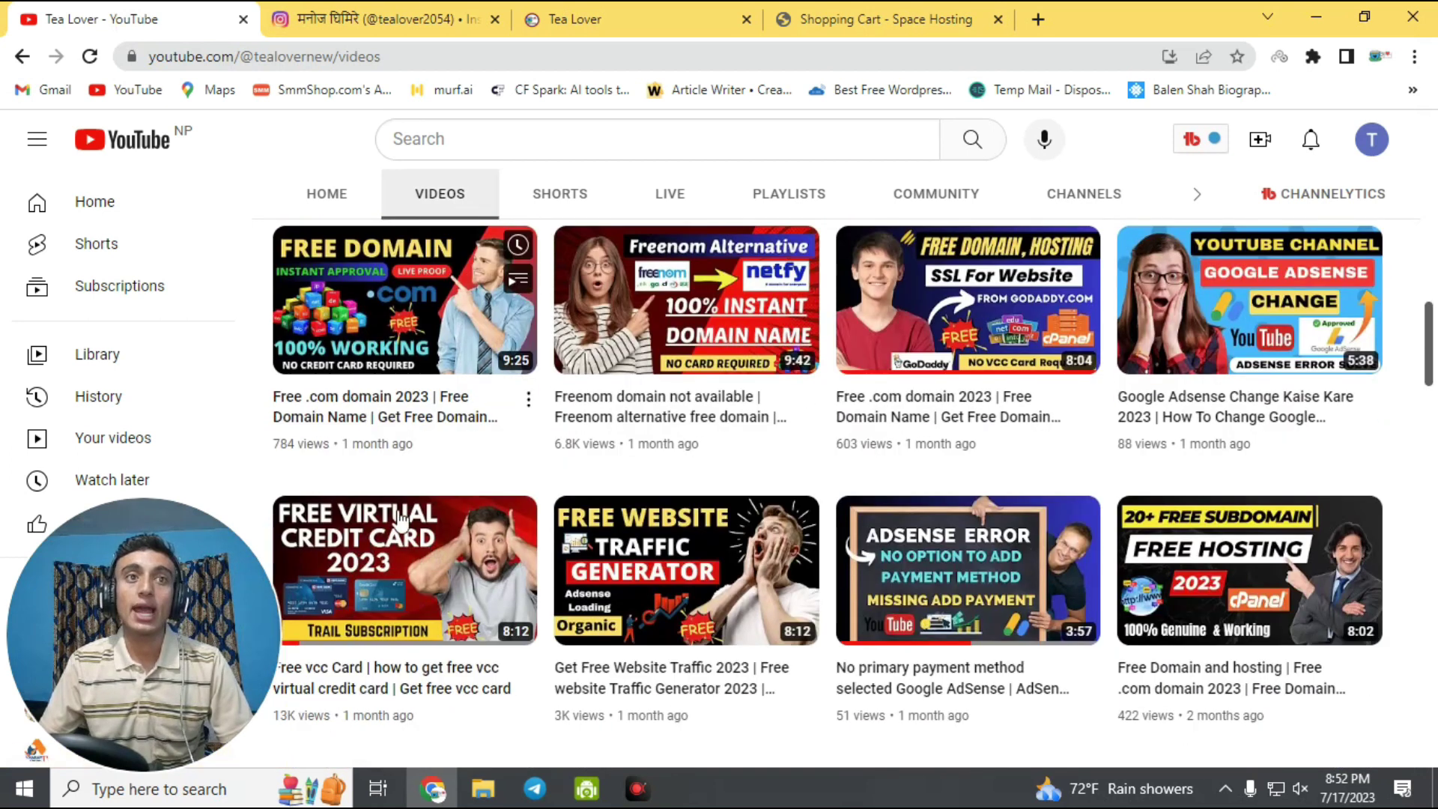
pyautogui.click(908, 19)
pyautogui.scroll(-7, 864, 514)
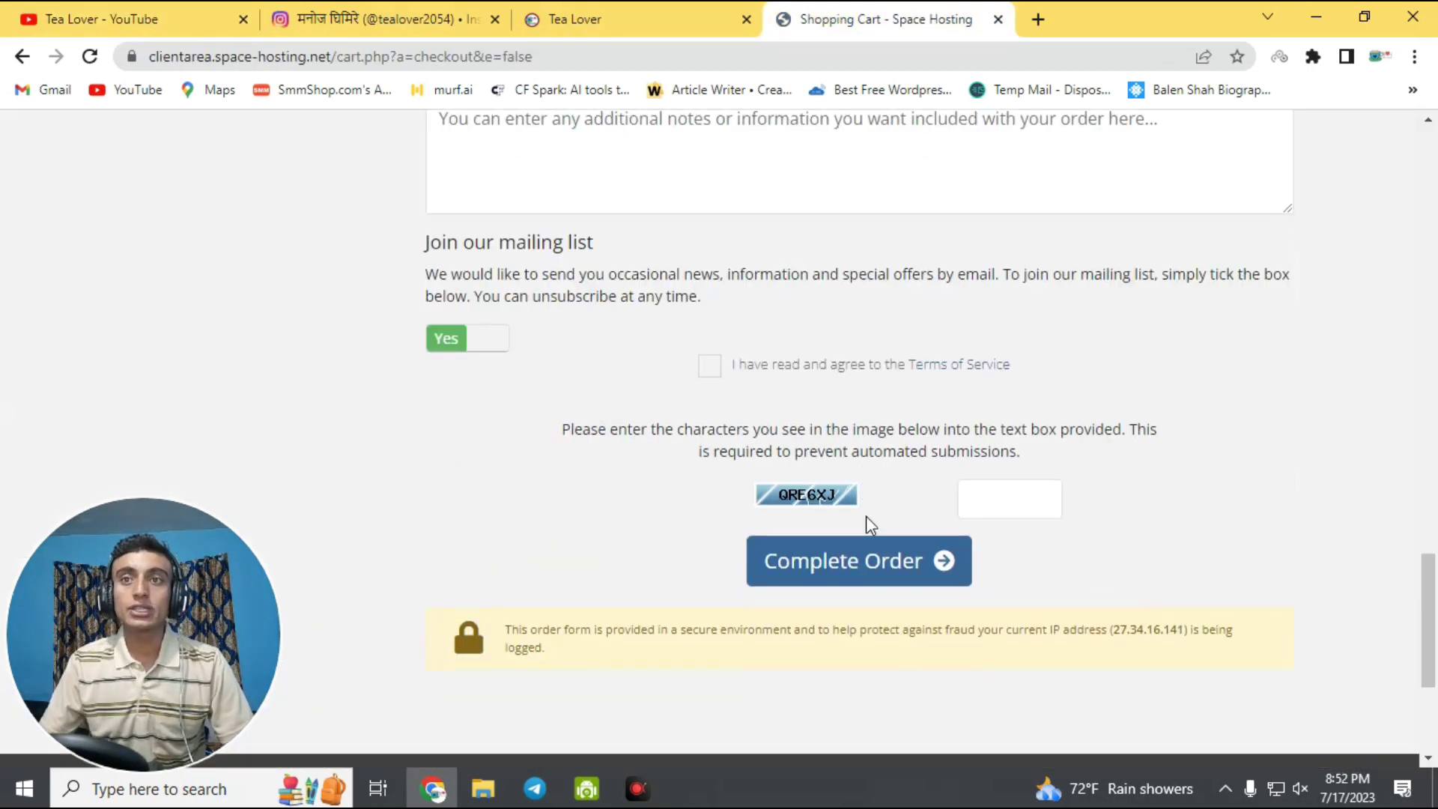
# Try Complete Order to reveal required fields, then tick the Terms of Service checkbox.
pyautogui.scroll(8, 1182, 483)
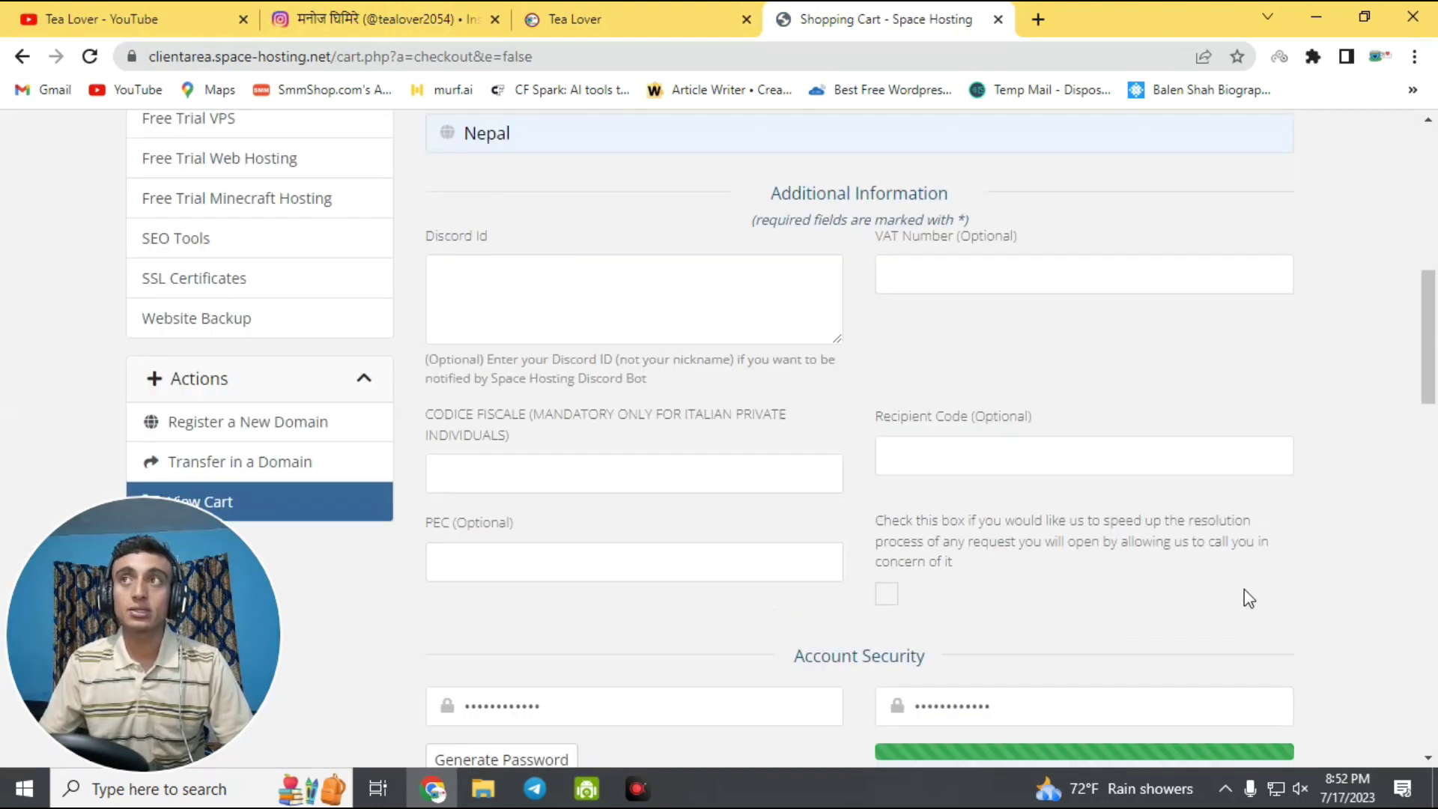
pyautogui.scroll(-5, 1307, 646)
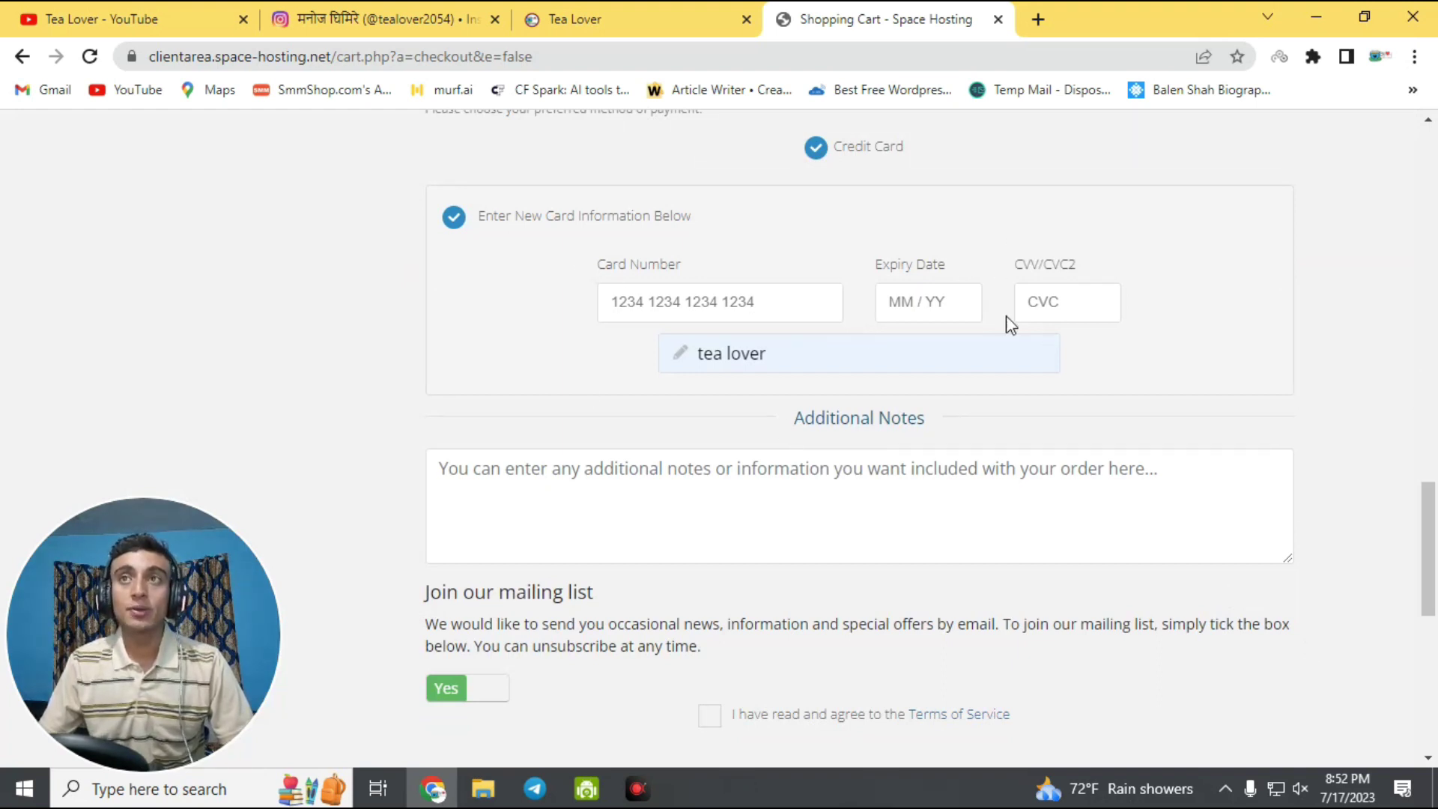
pyautogui.scroll(-8, 809, 367)
pyautogui.click(957, 250)
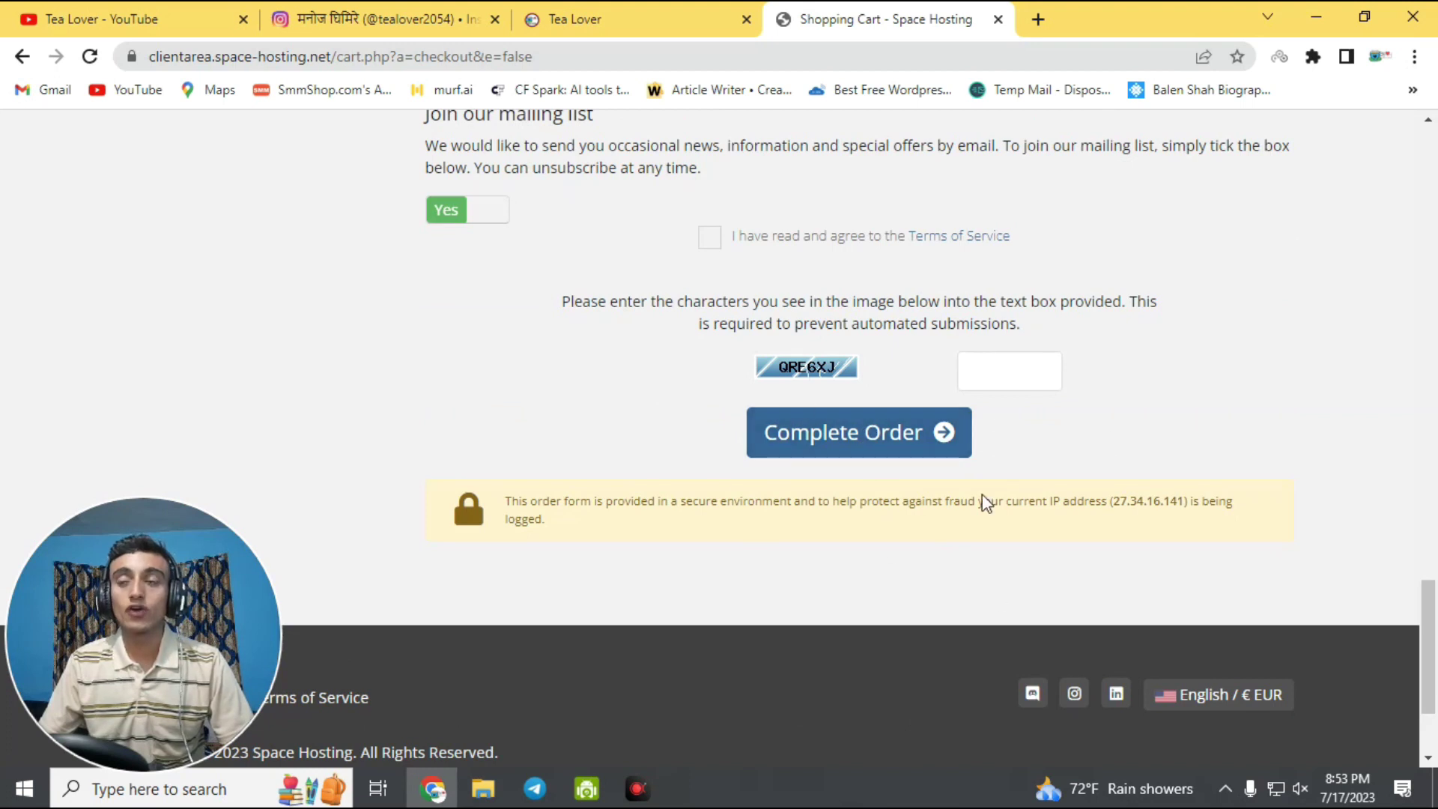
pyautogui.click(709, 237)
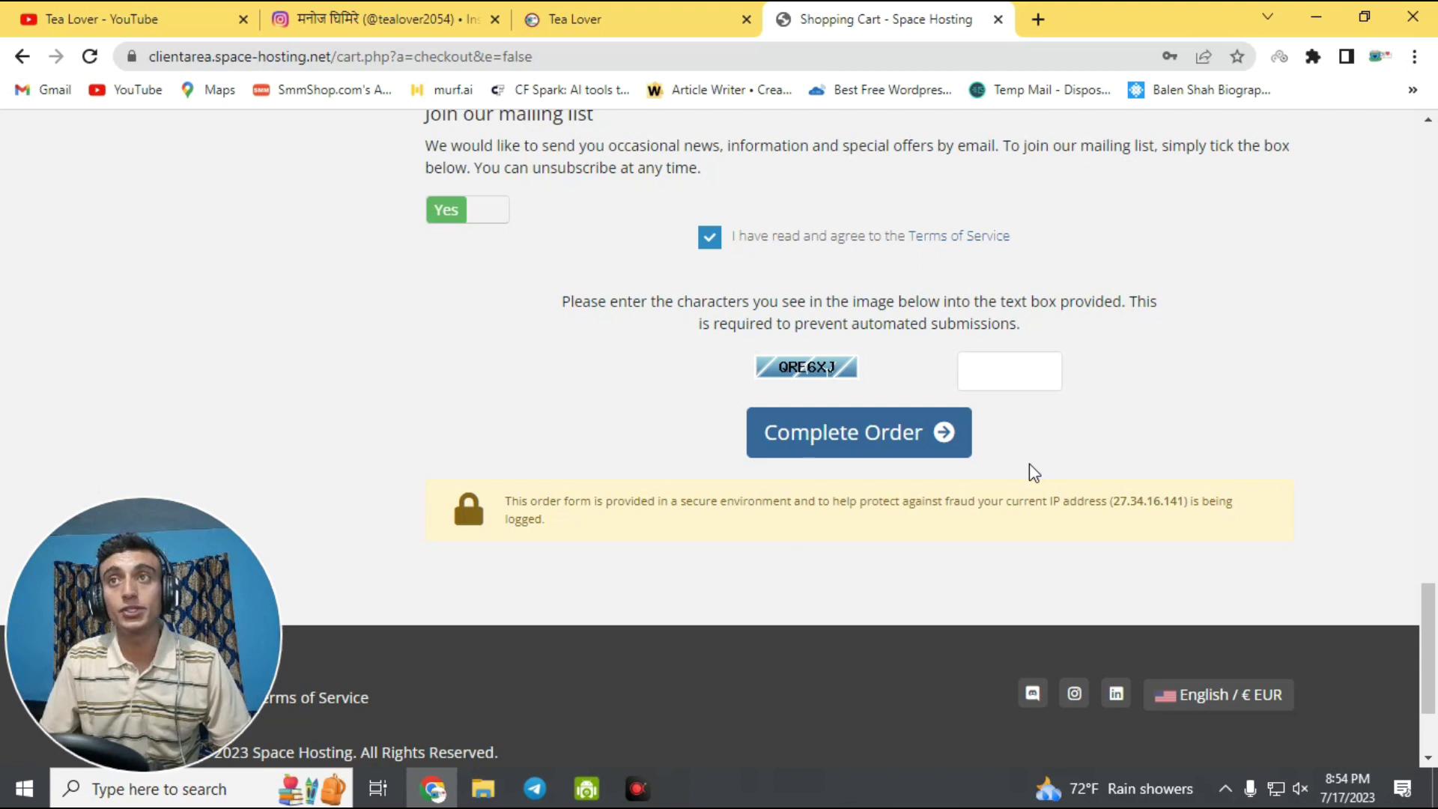
pyautogui.scroll(-2, 952, 441)
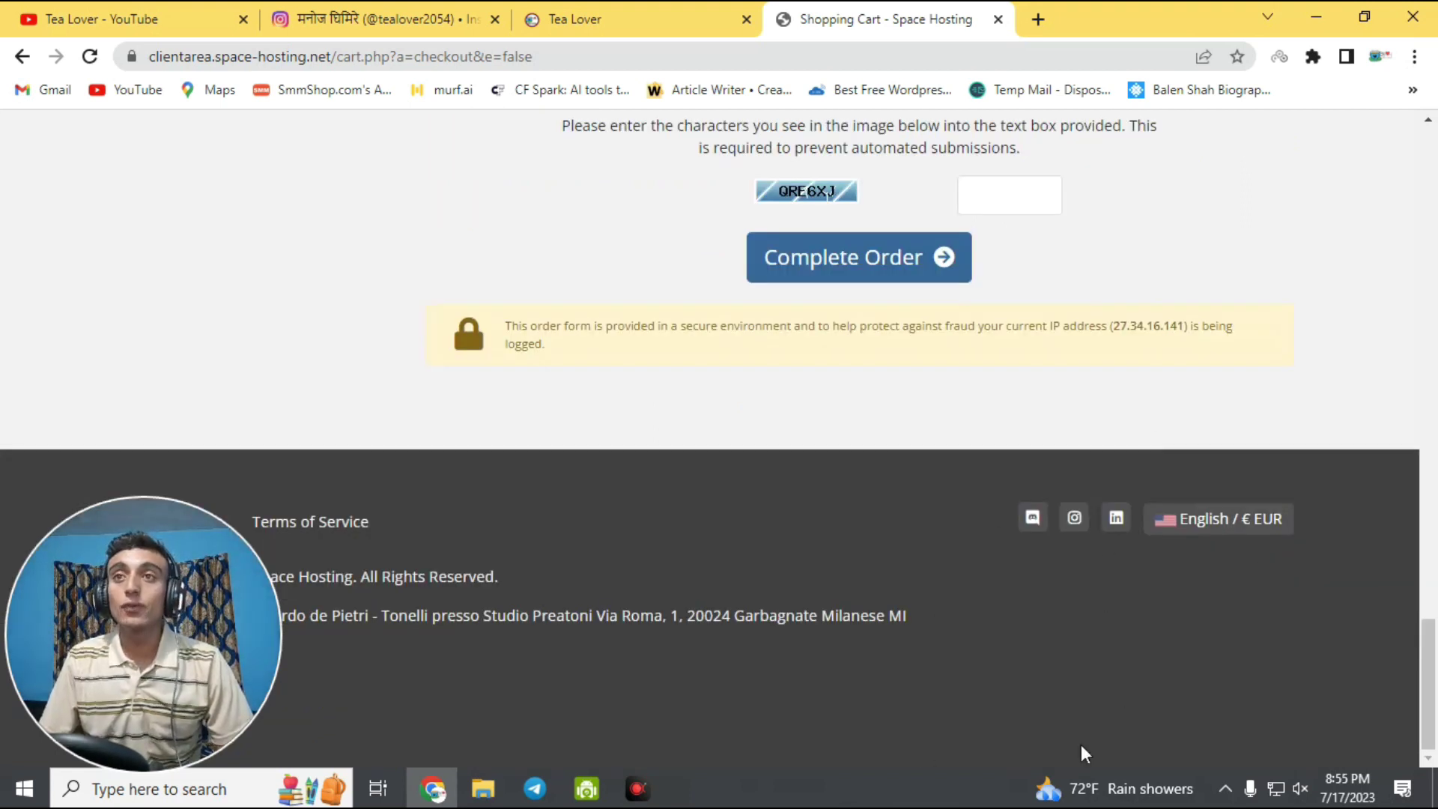
pyautogui.scroll(10, 1185, 641)
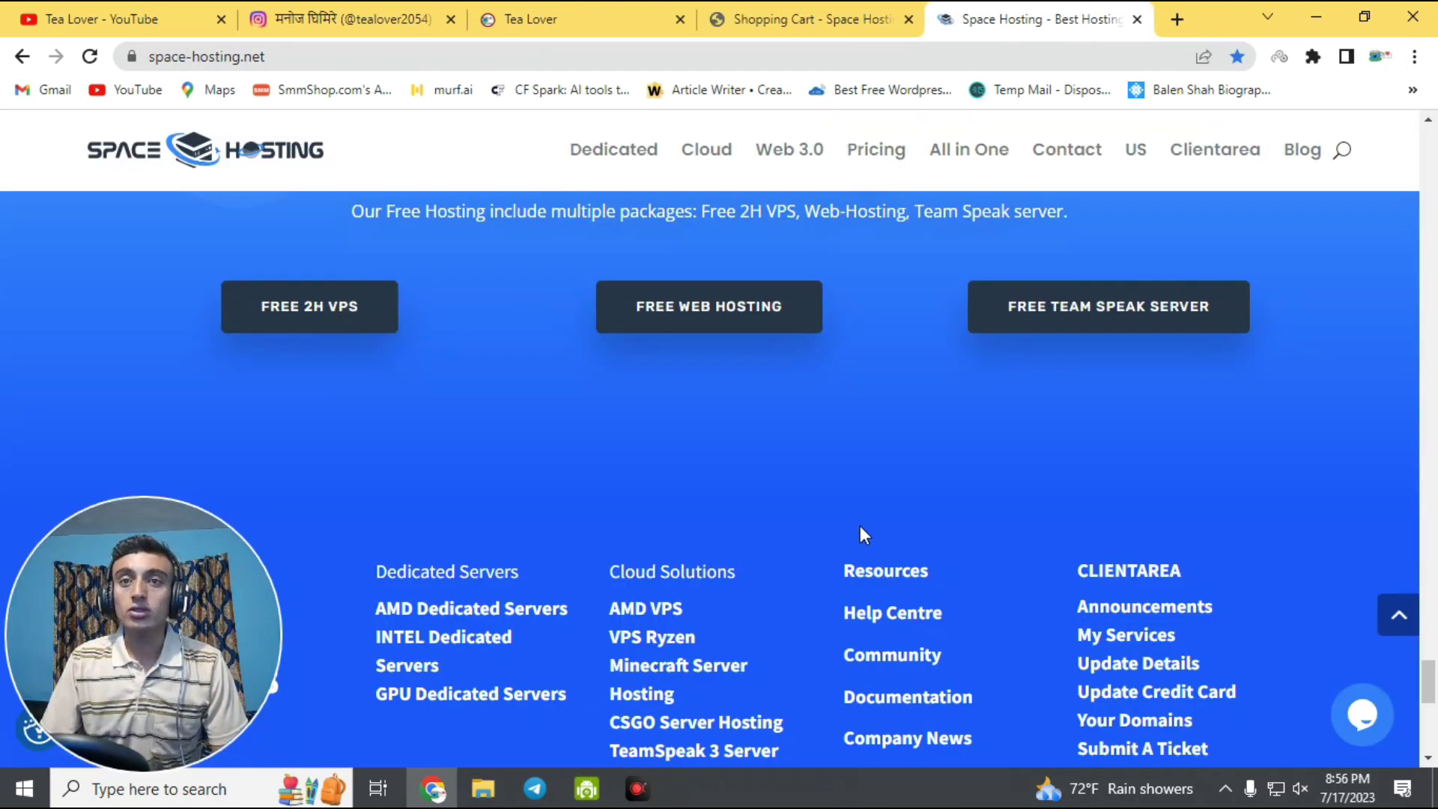
# Open the FREE 2H VPS offer, check its 3 Core/6 GB RAM specs, and order it.
pyautogui.click(341, 313)
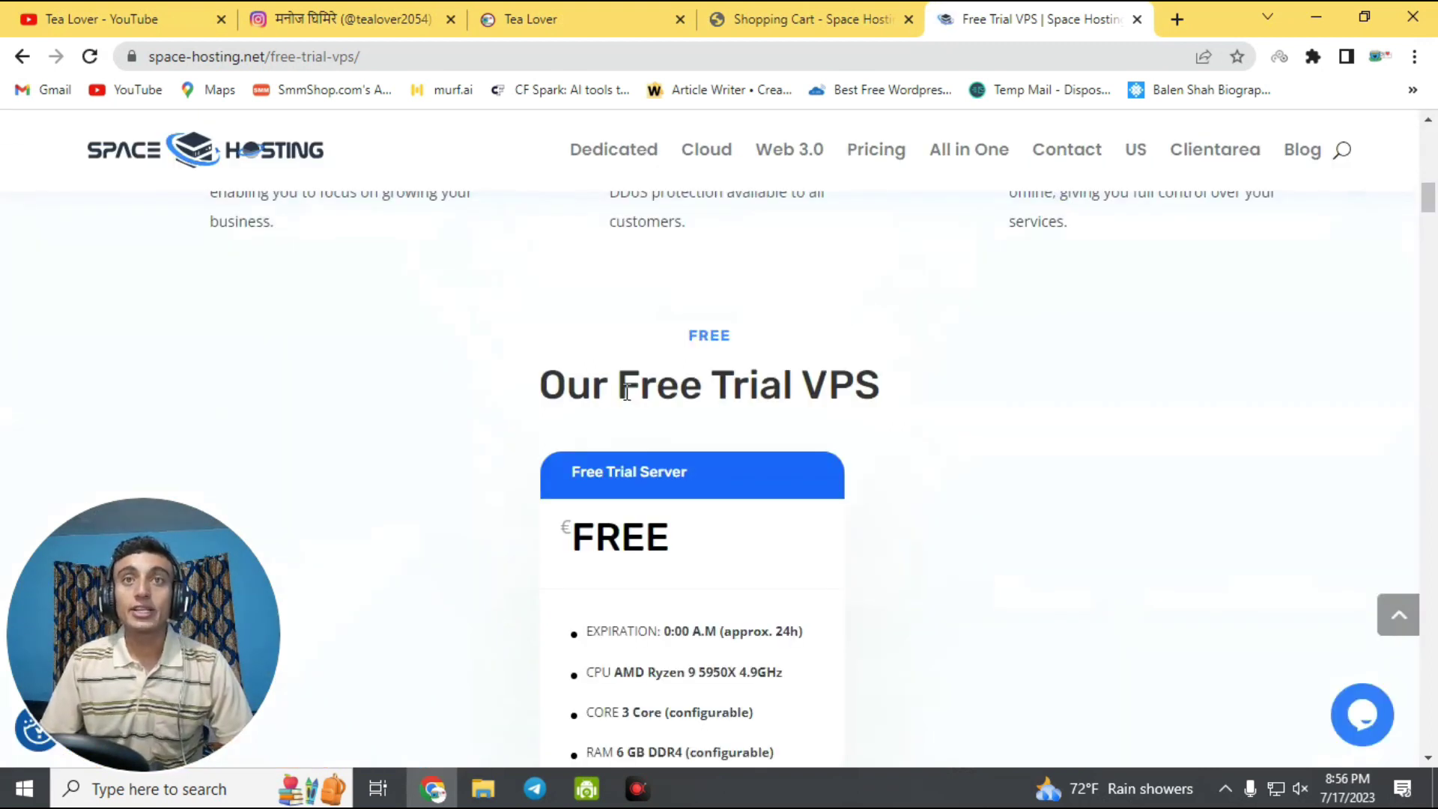
pyautogui.moveTo(621, 390); pyautogui.dragTo(895, 401)
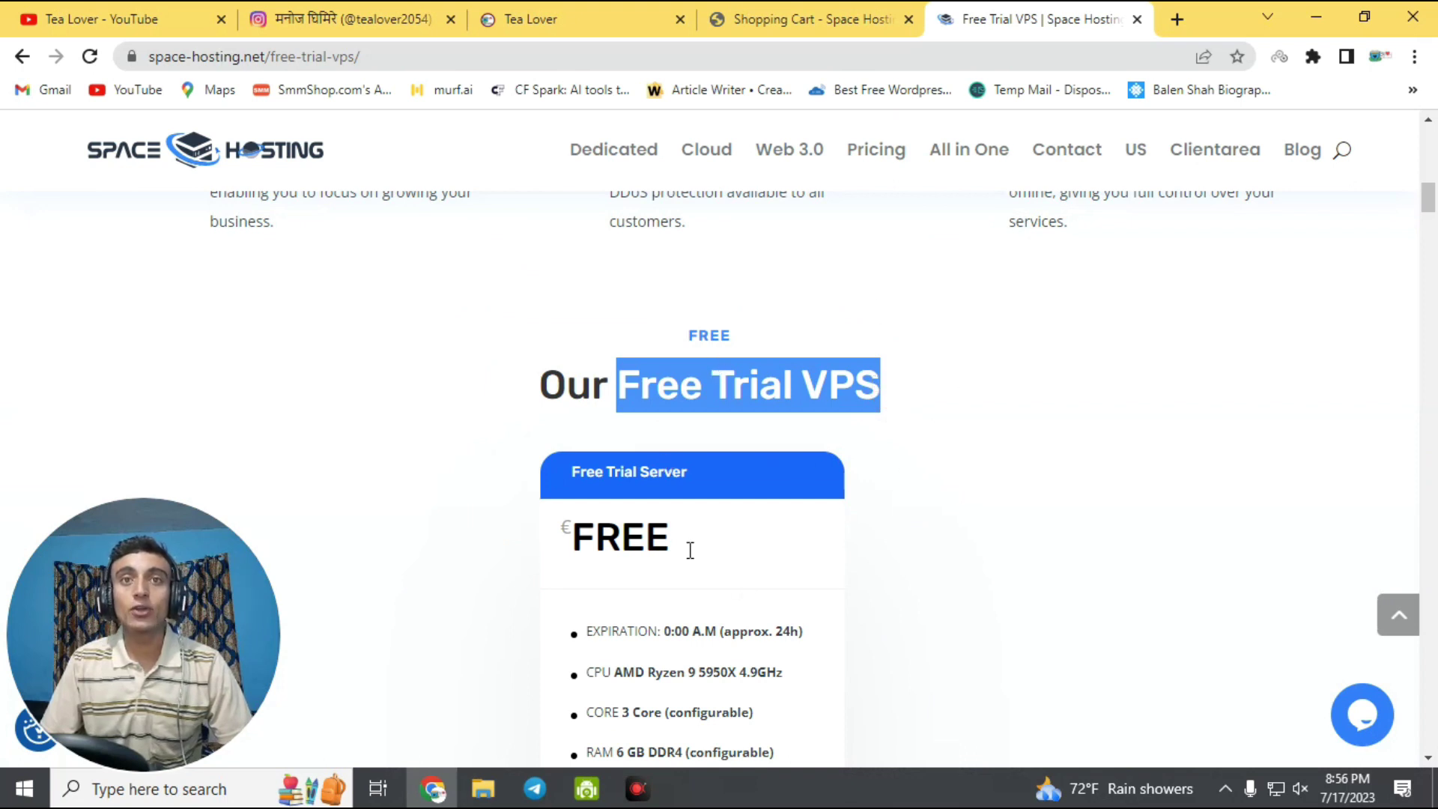
pyautogui.scroll(1, 774, 498)
pyautogui.scroll(-5, 764, 474)
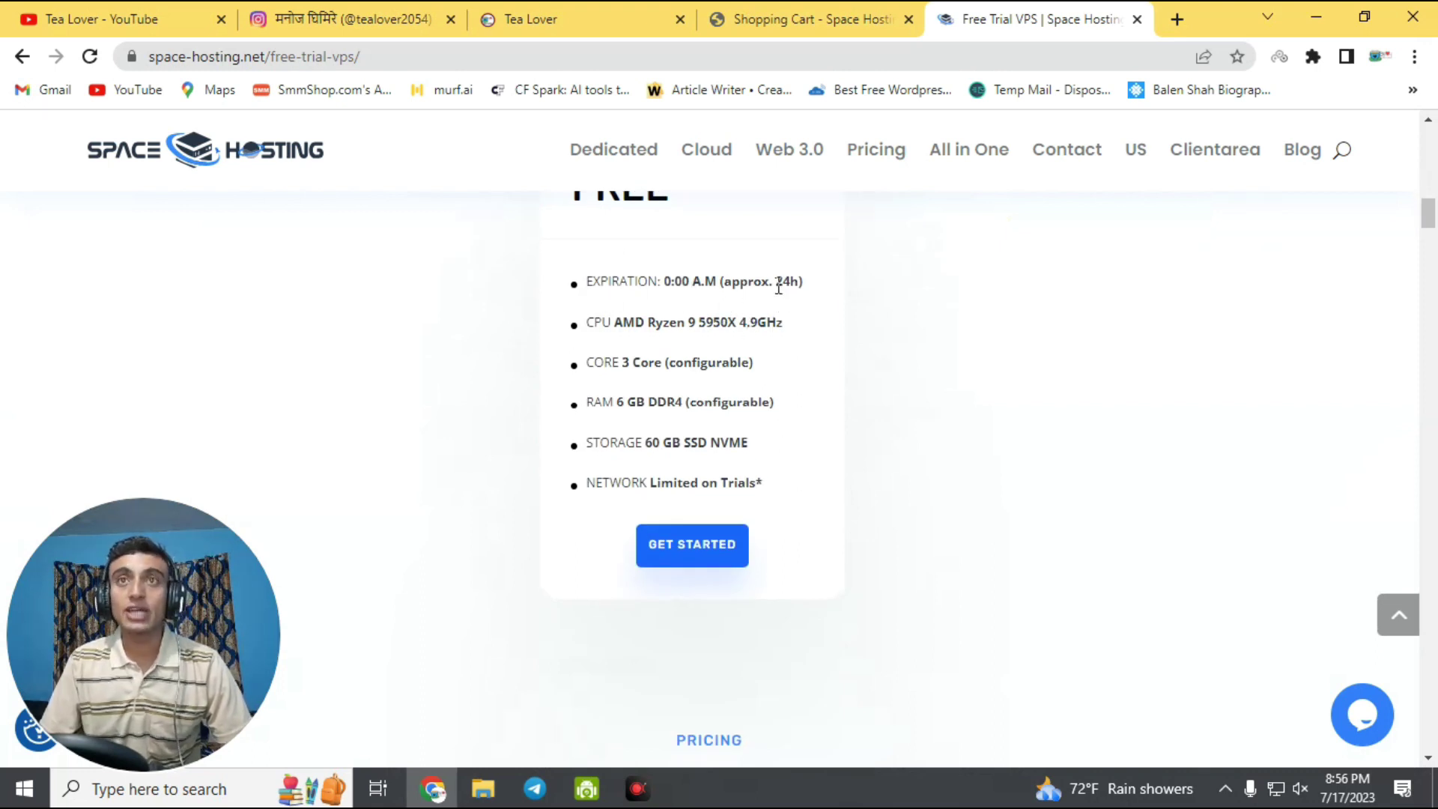
pyautogui.moveTo(627, 366); pyautogui.dragTo(674, 364)
pyautogui.moveTo(613, 402); pyautogui.dragTo(678, 405)
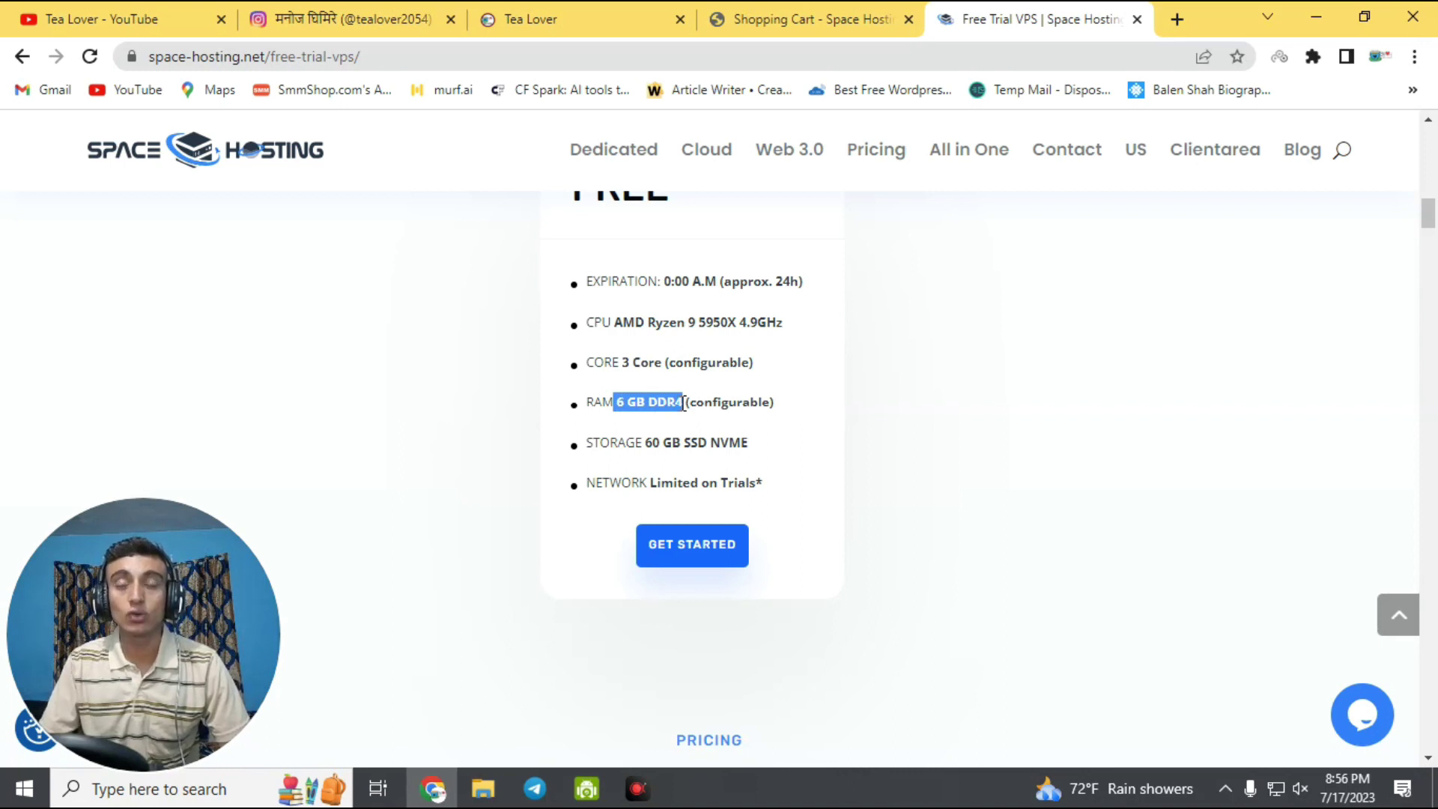
pyautogui.click(692, 545)
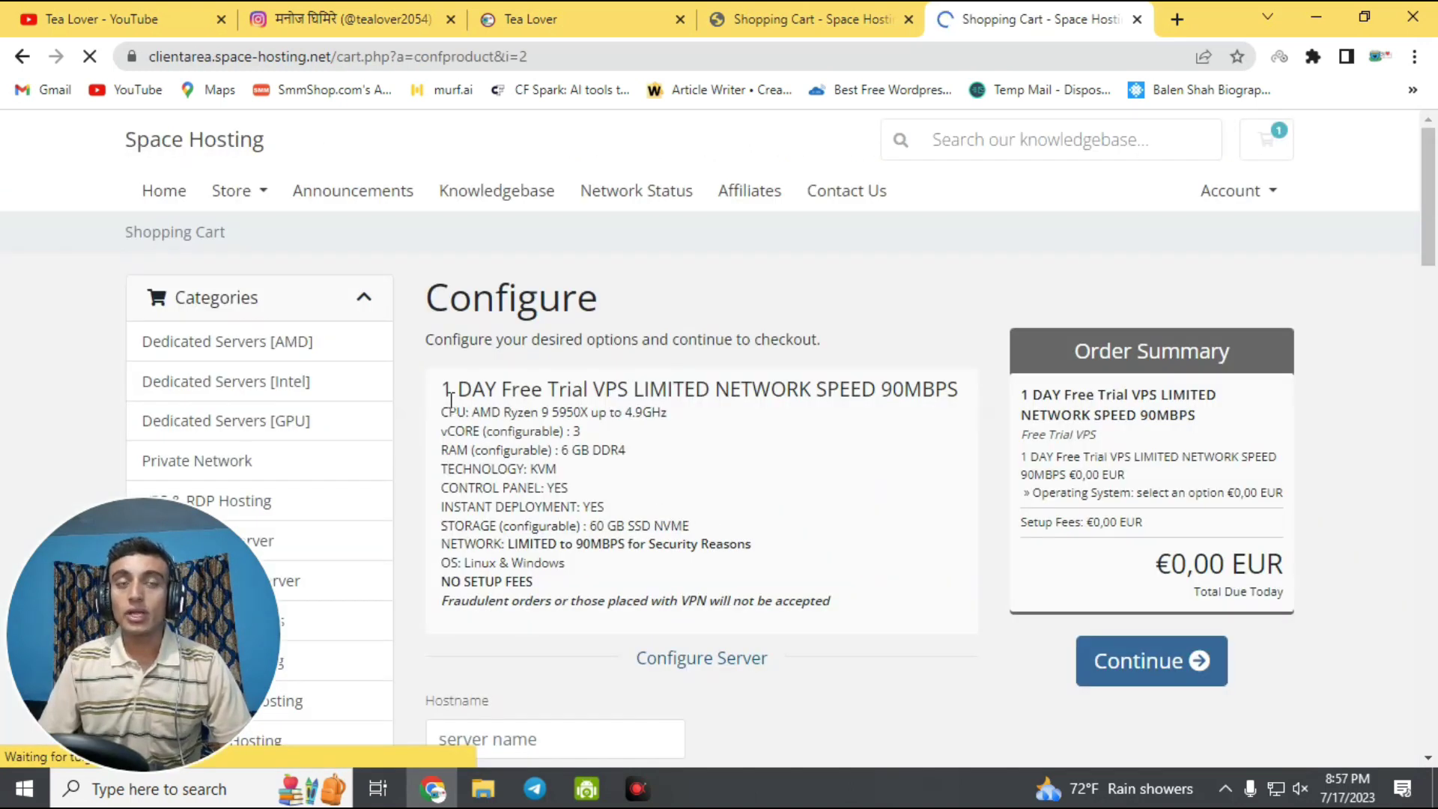
pyautogui.moveTo(443, 394); pyautogui.dragTo(812, 394)
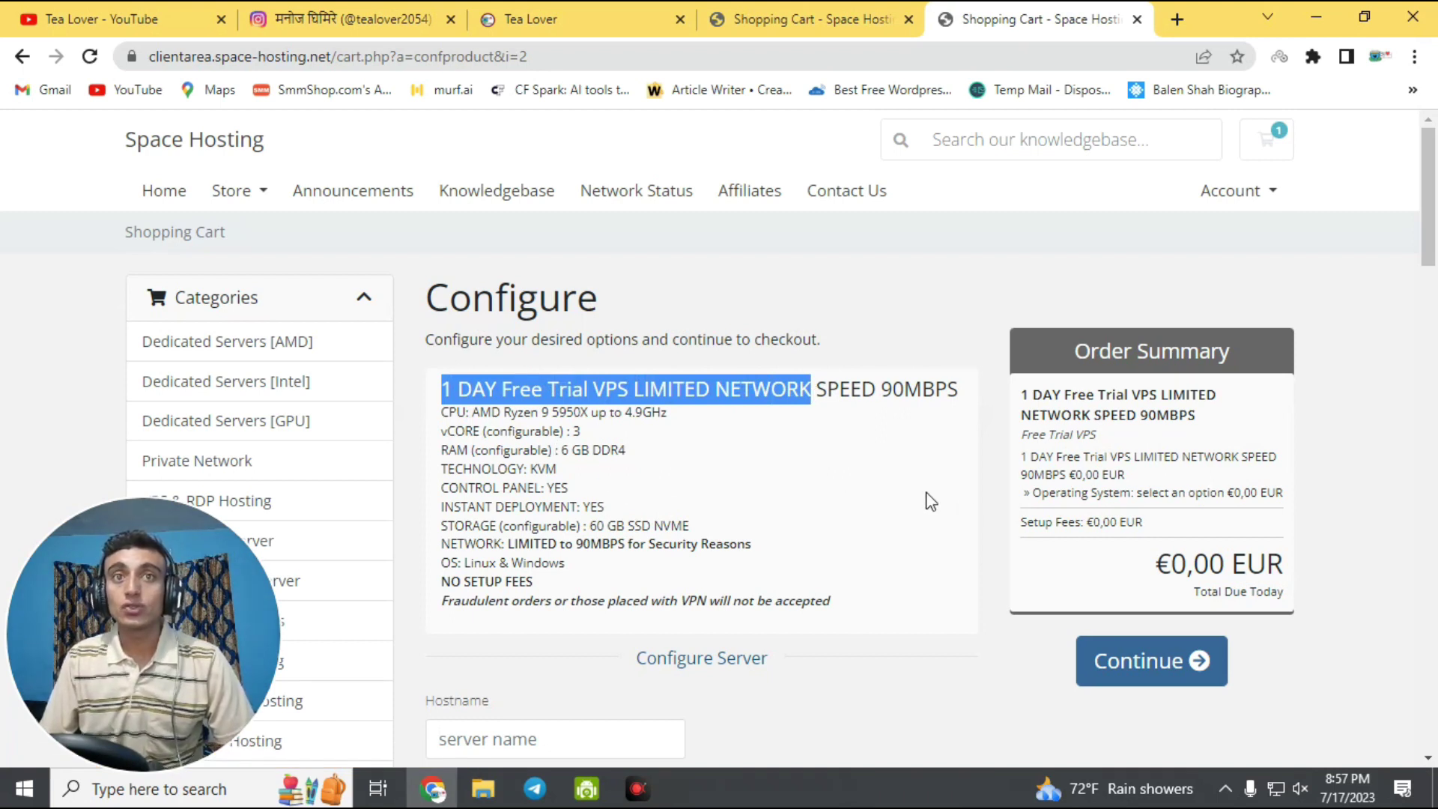
# Choose Windows Trial Server [RDP] as the trial VPS operating system and continue to the cart review.
pyautogui.scroll(-2, 811, 514)
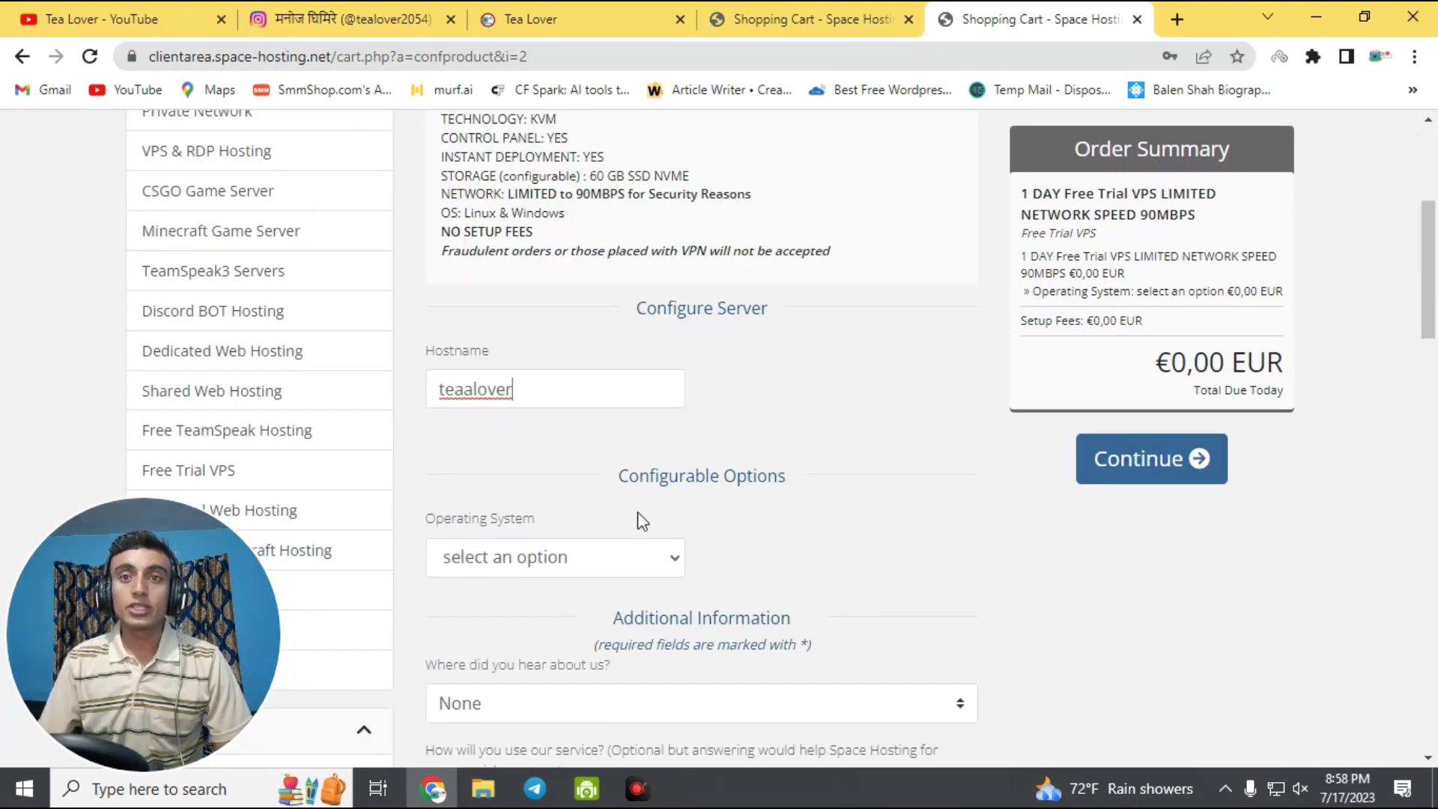
pyautogui.click(672, 554)
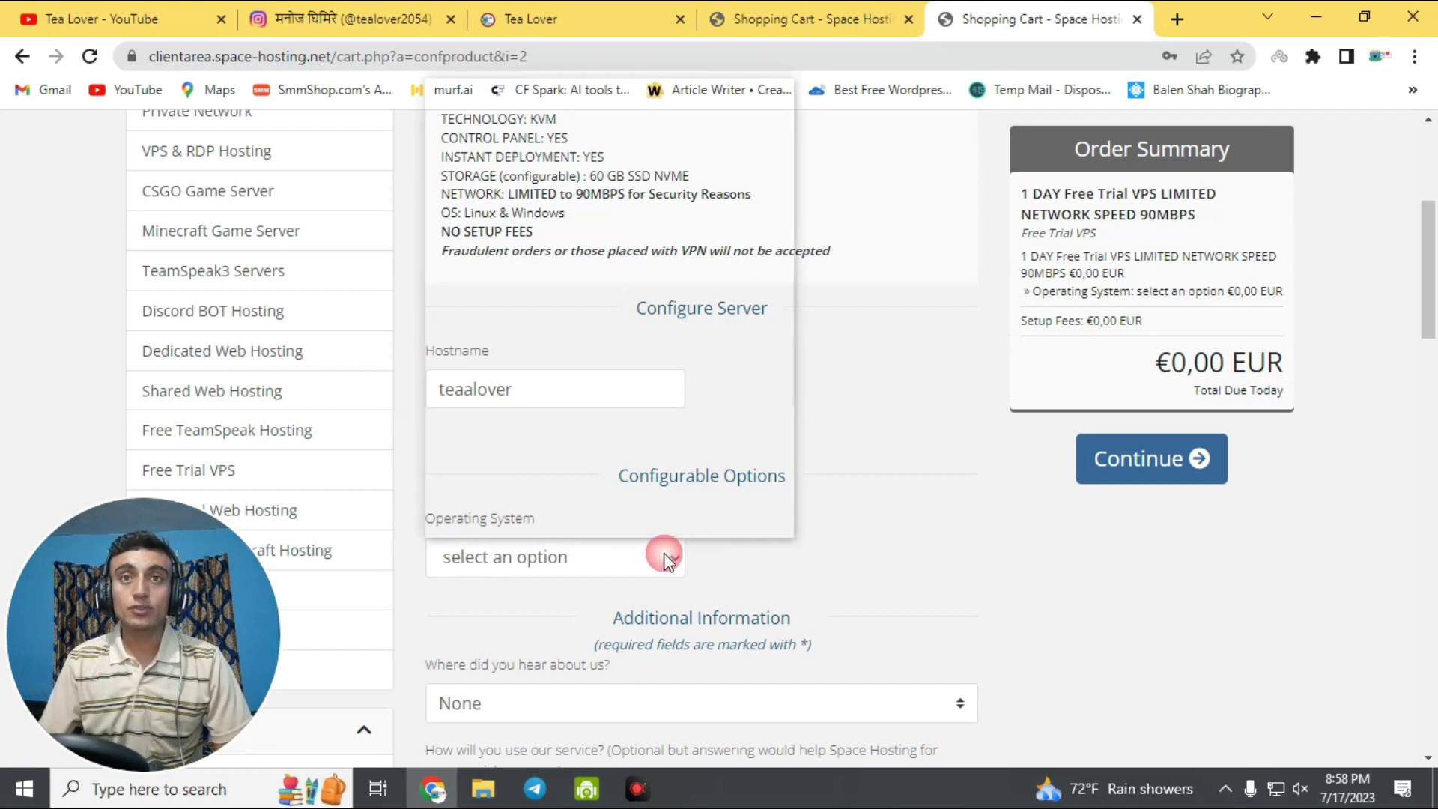
pyautogui.click(550, 478)
pyautogui.scroll(-4, 600, 464)
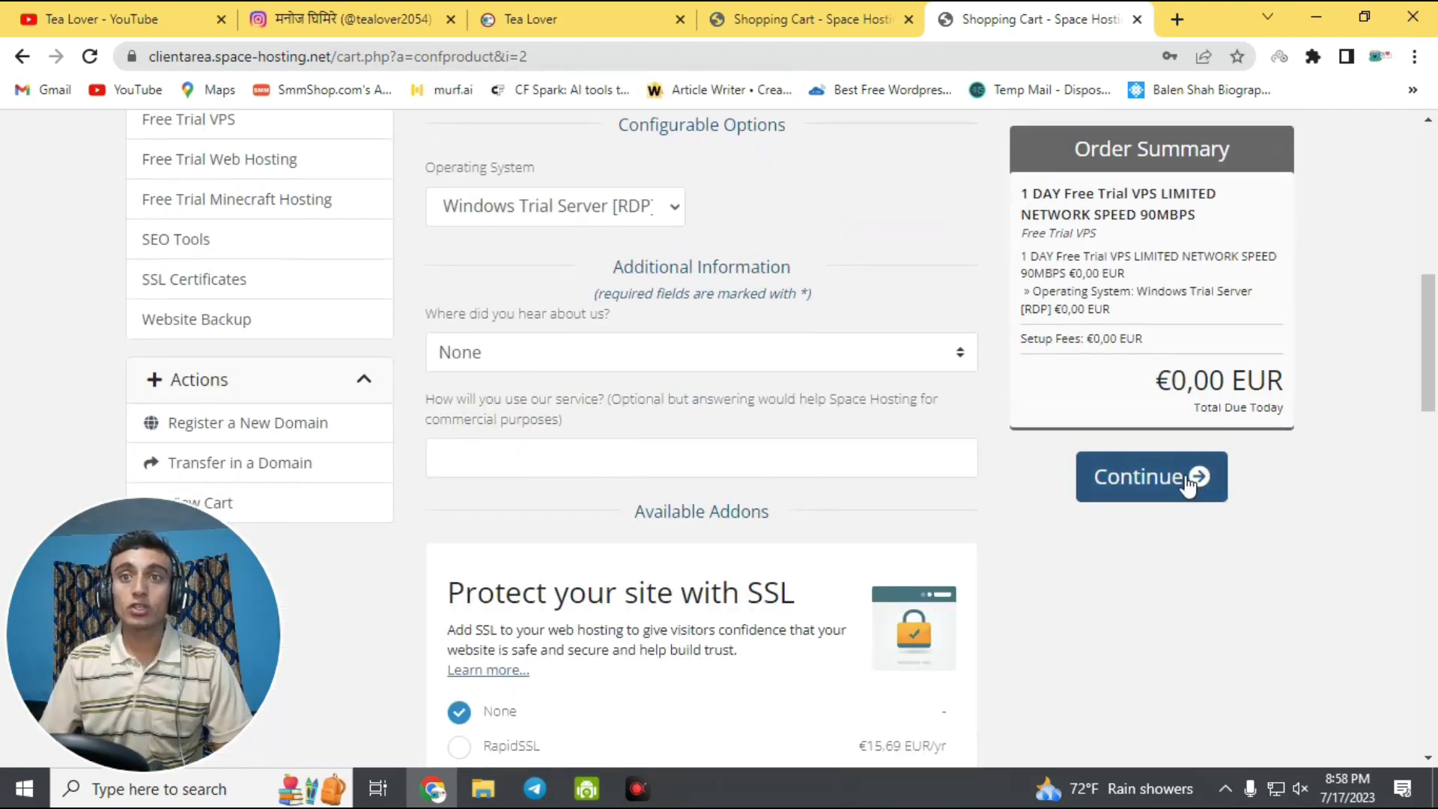
pyautogui.click(1189, 486)
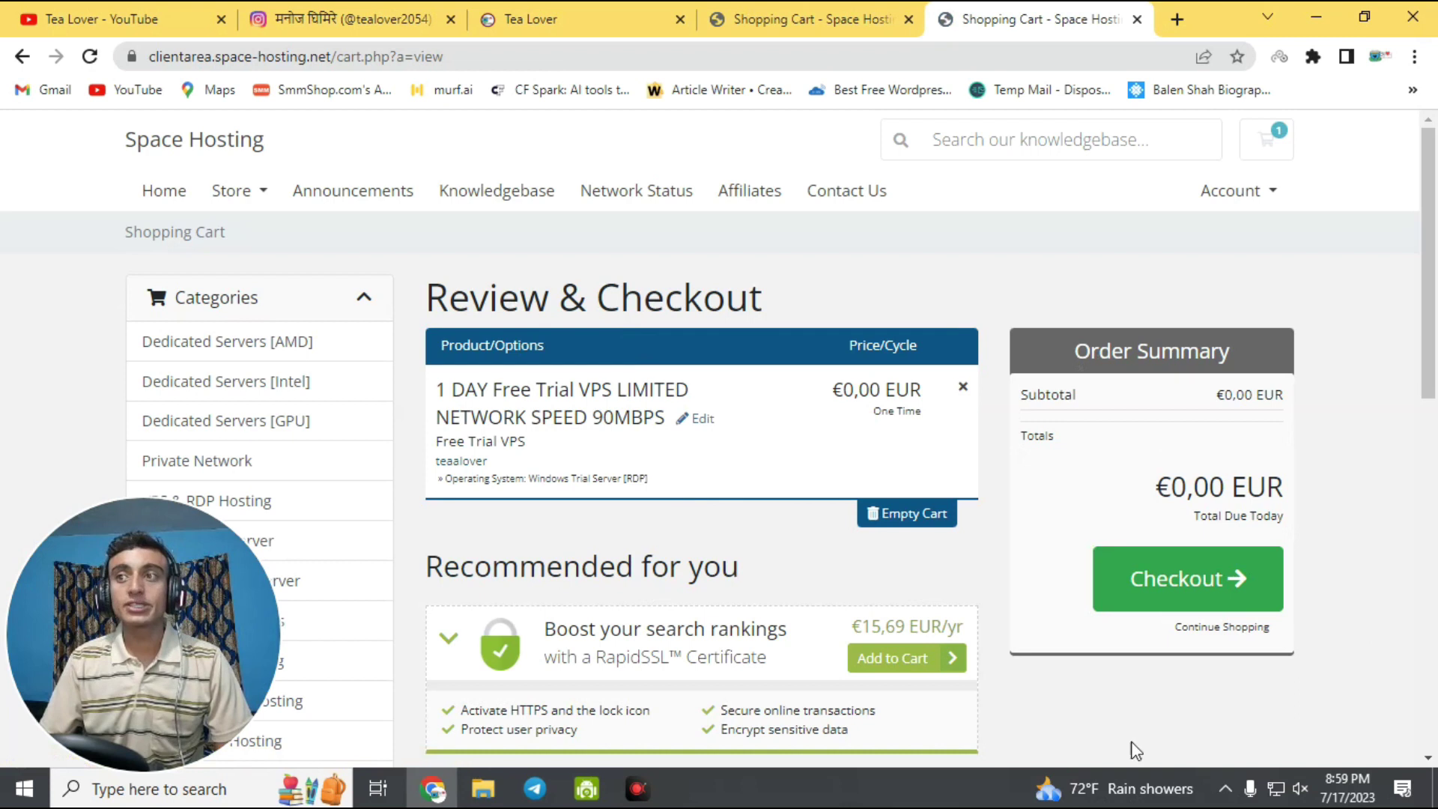
# Open the VPS checkout form, scroll down to its captcha, then return to the Tea Lover YouTube tab.
pyautogui.click(1175, 586)
pyautogui.moveTo(778, 391); pyautogui.dragTo(948, 401)
pyautogui.scroll(-12, 854, 416)
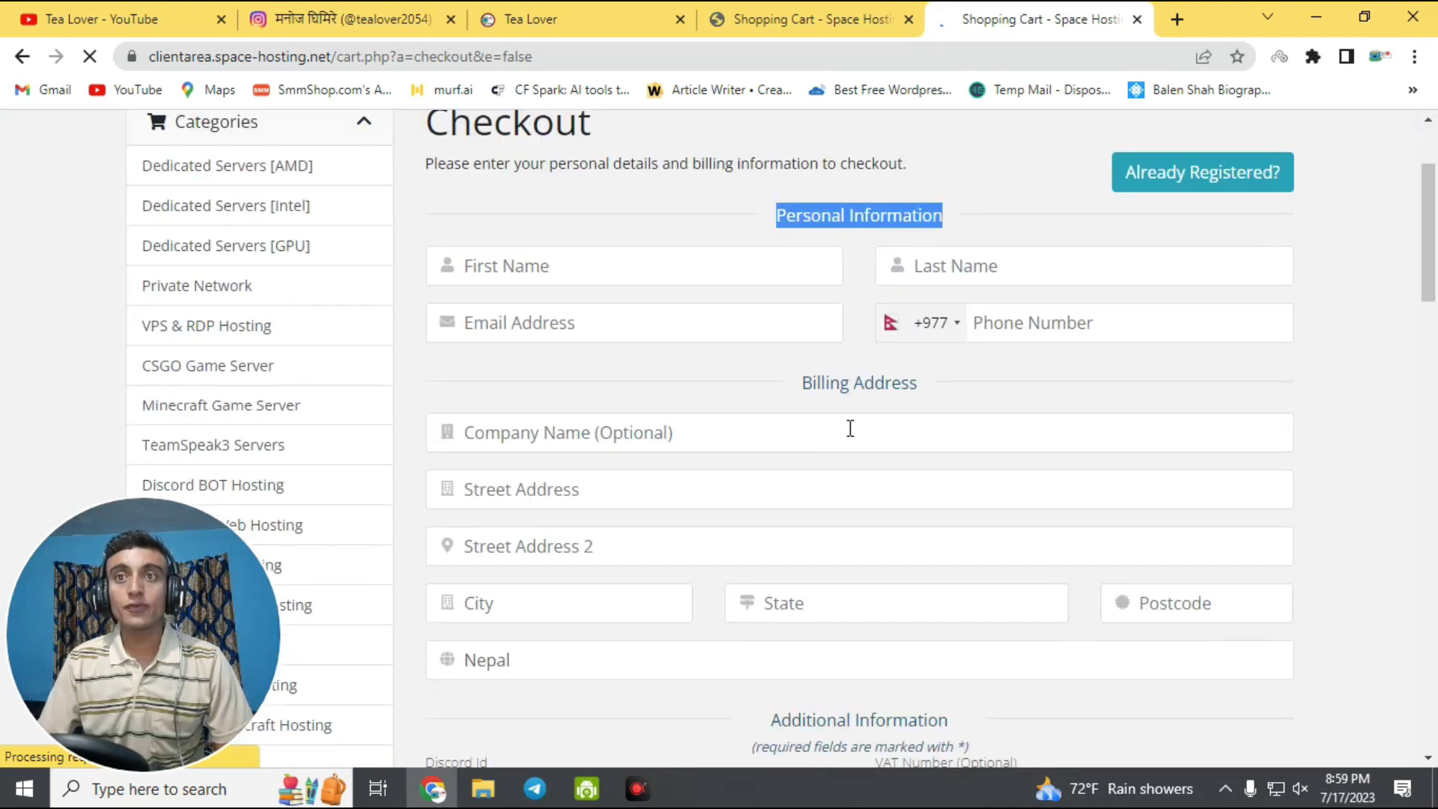
pyautogui.scroll(-8, 841, 422)
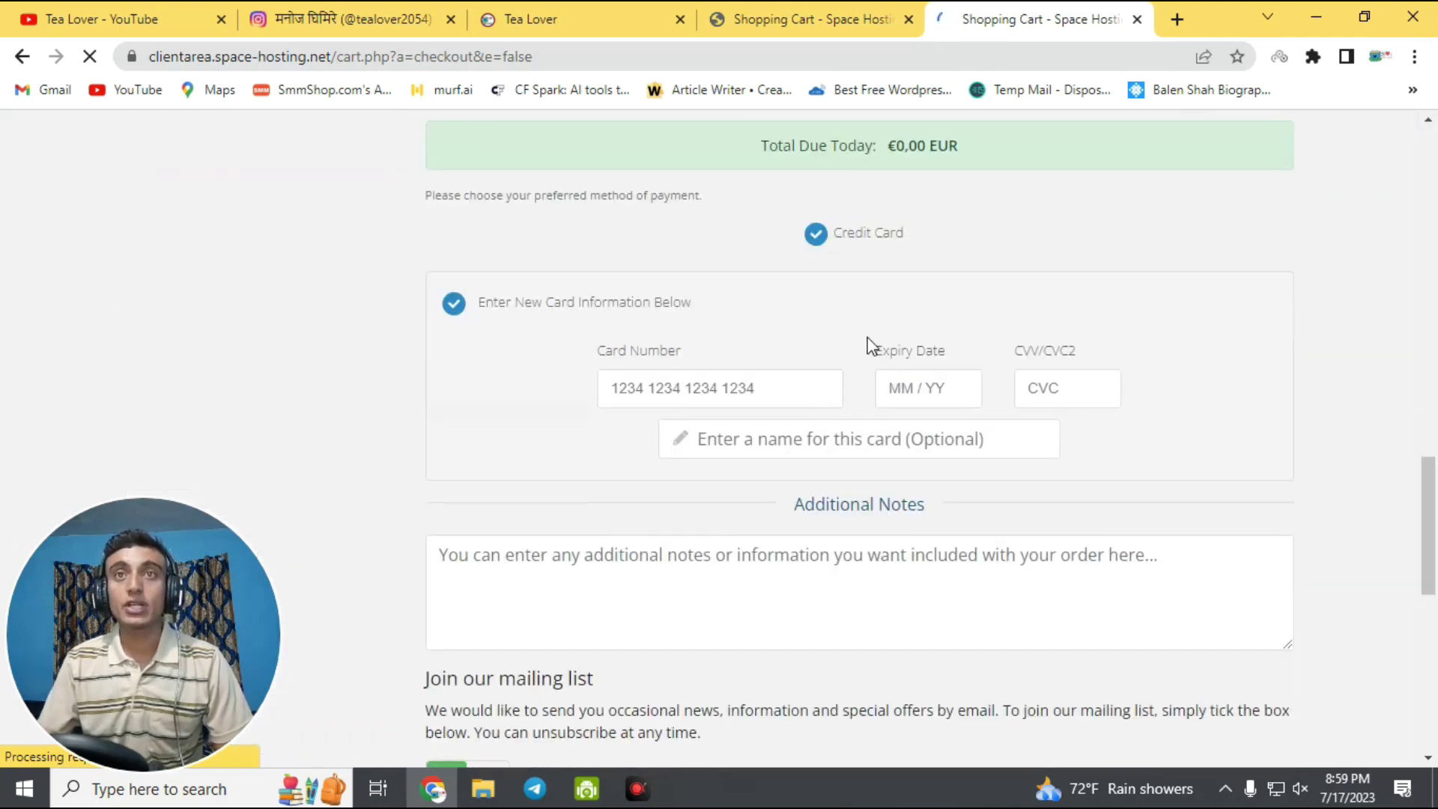
pyautogui.scroll(-7, 783, 360)
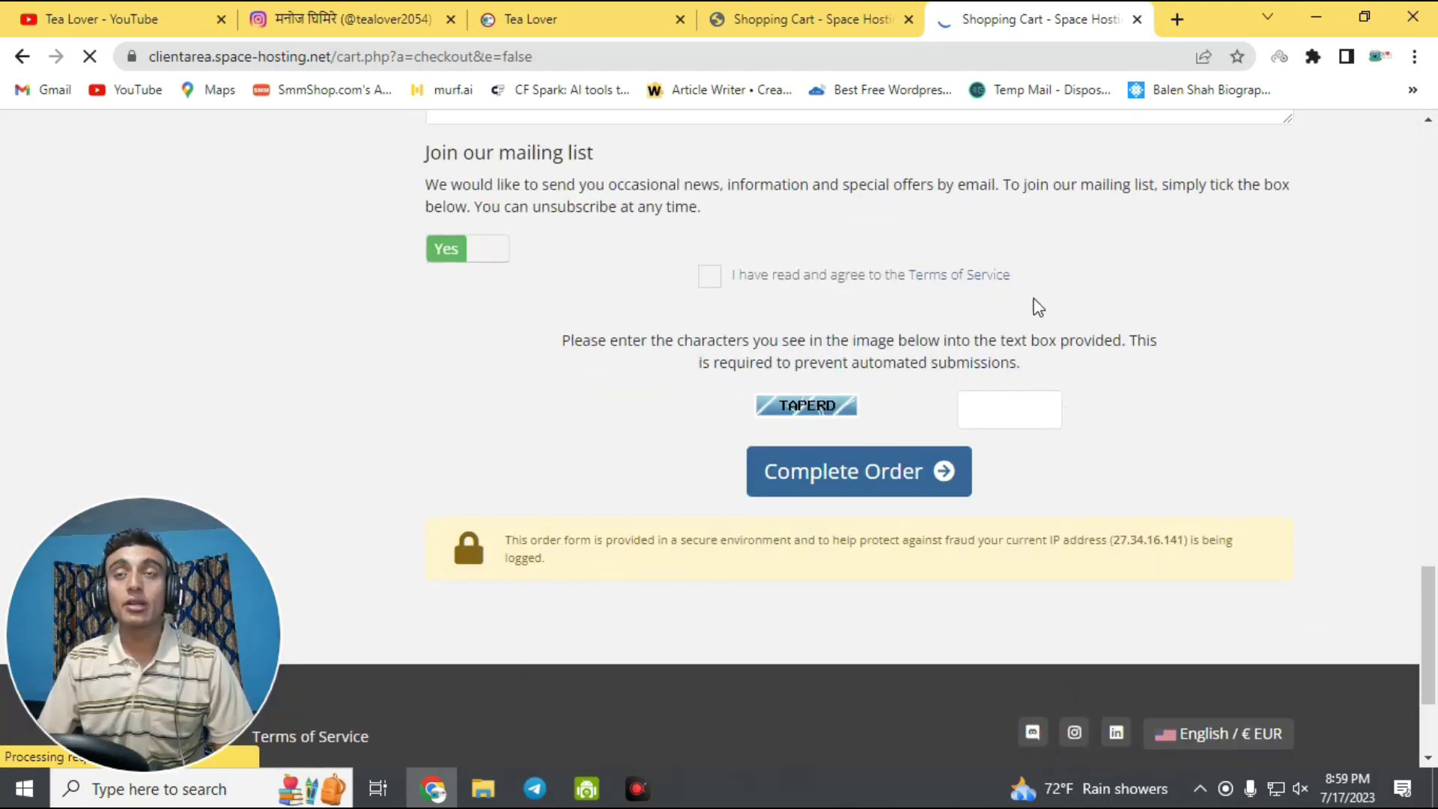
pyautogui.click(72, 17)
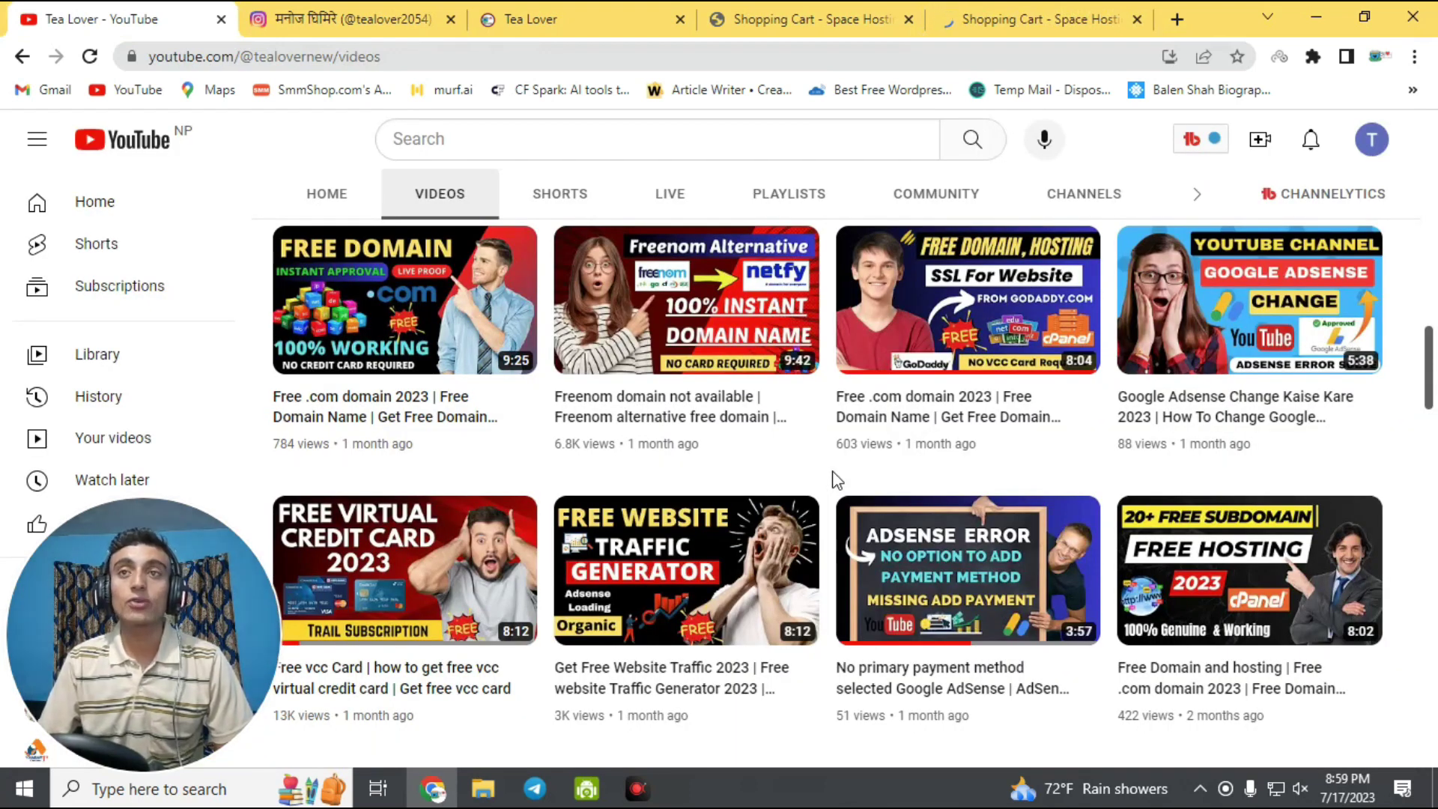
pyautogui.click(1023, 30)
pyautogui.scroll(15, 990, 495)
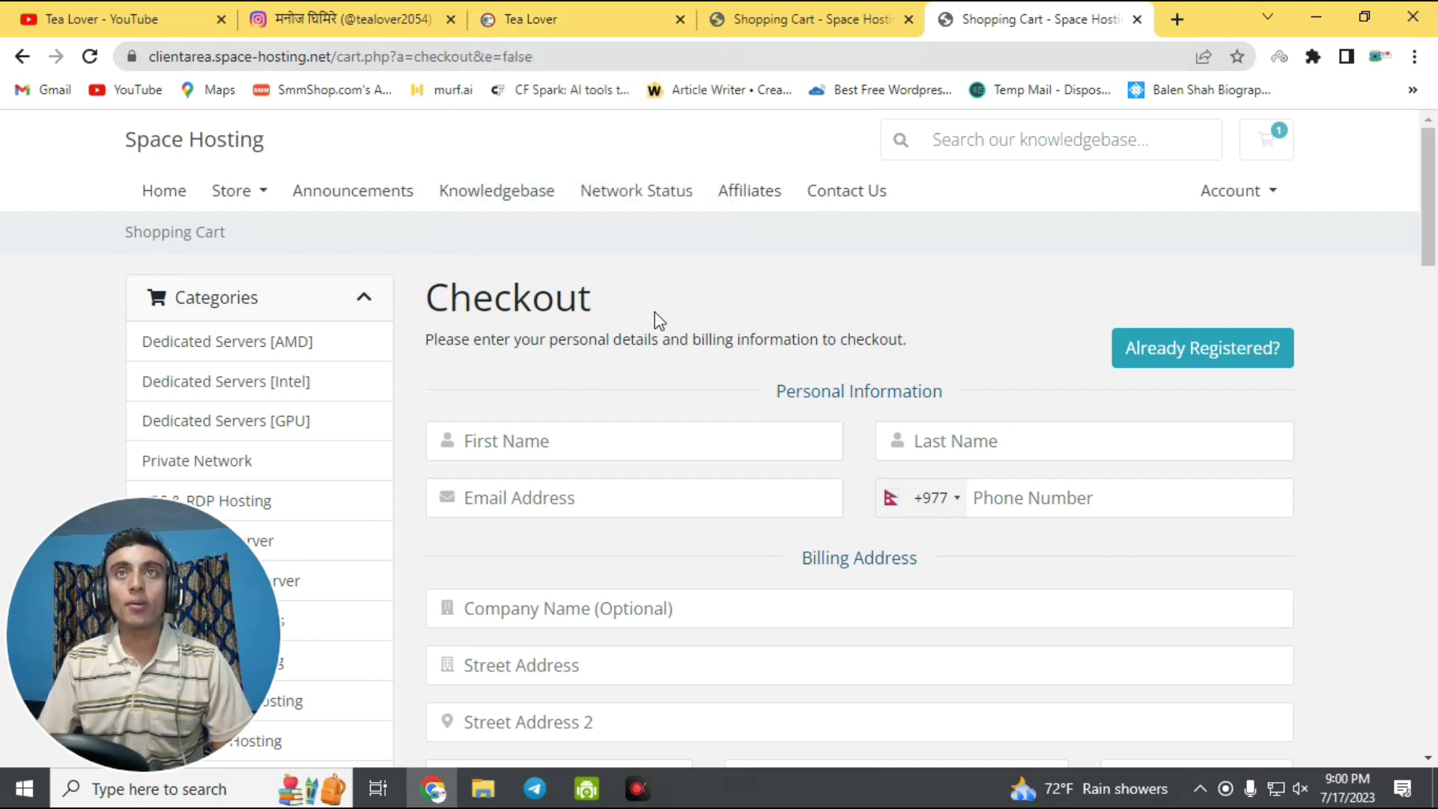
pyautogui.click(349, 21)
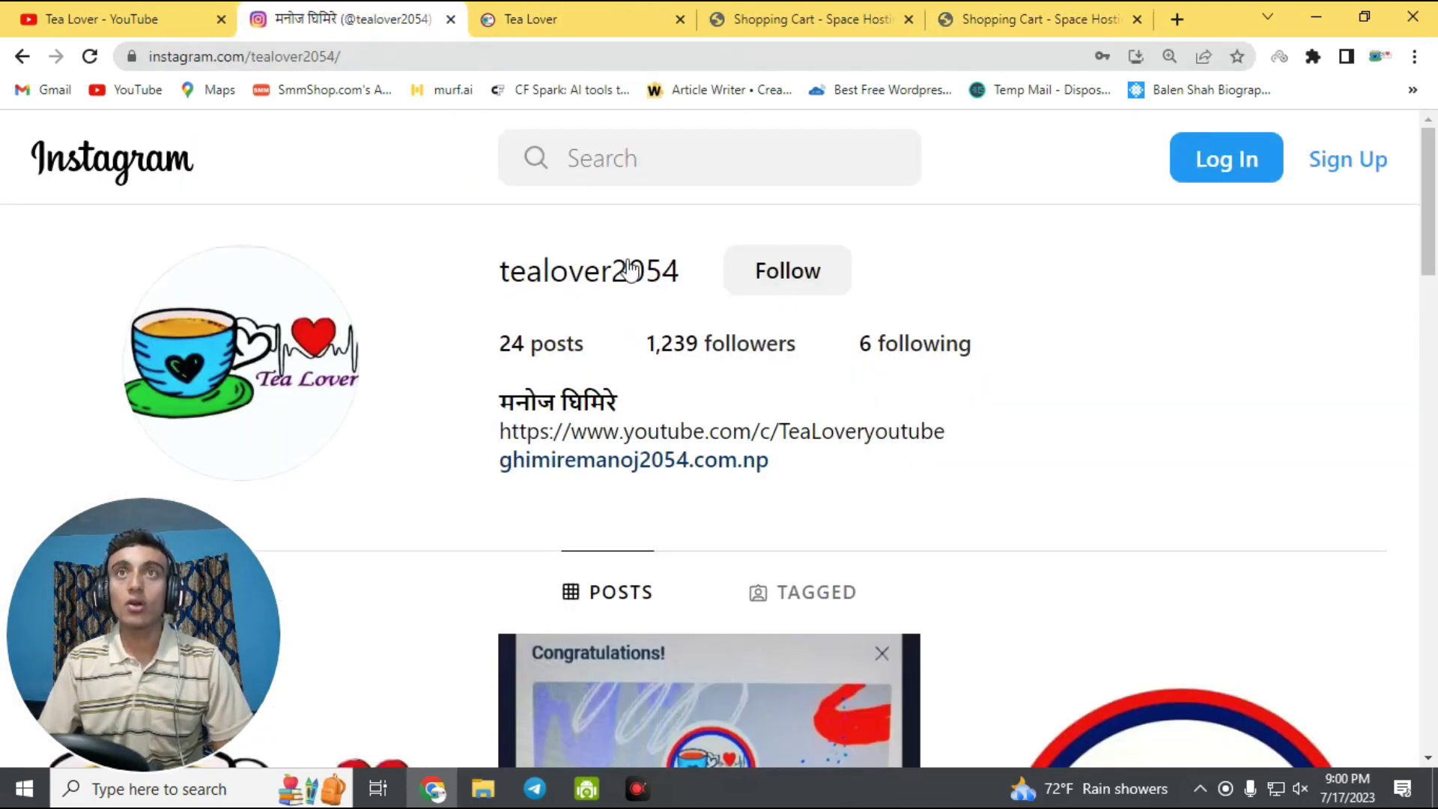
pyautogui.moveTo(475, 279); pyautogui.dragTo(681, 273)
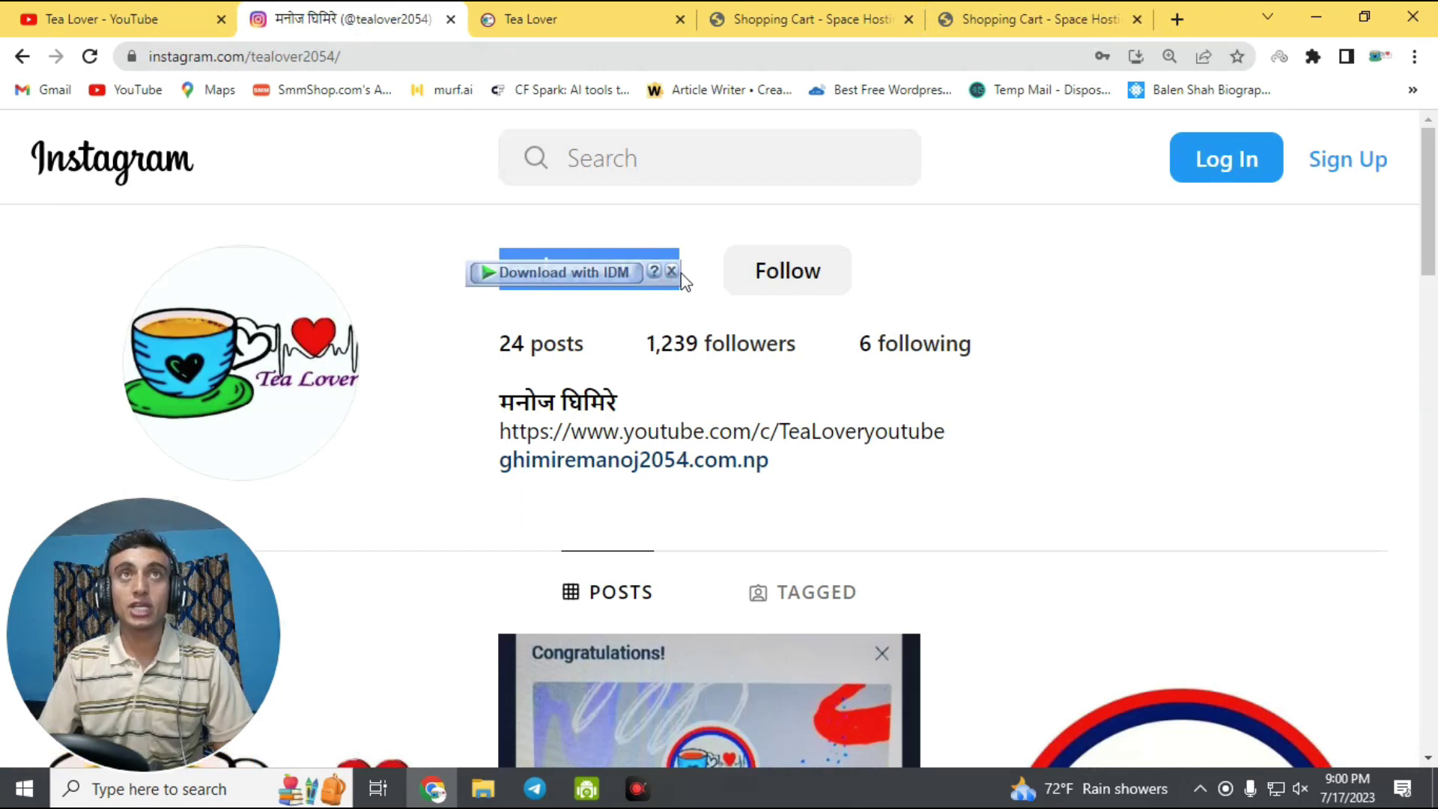
pyautogui.hotkey('ctrl', 'shift', 'Tab')
pyautogui.scroll(-4, 973, 524)
pyautogui.scroll(5, 1040, 545)
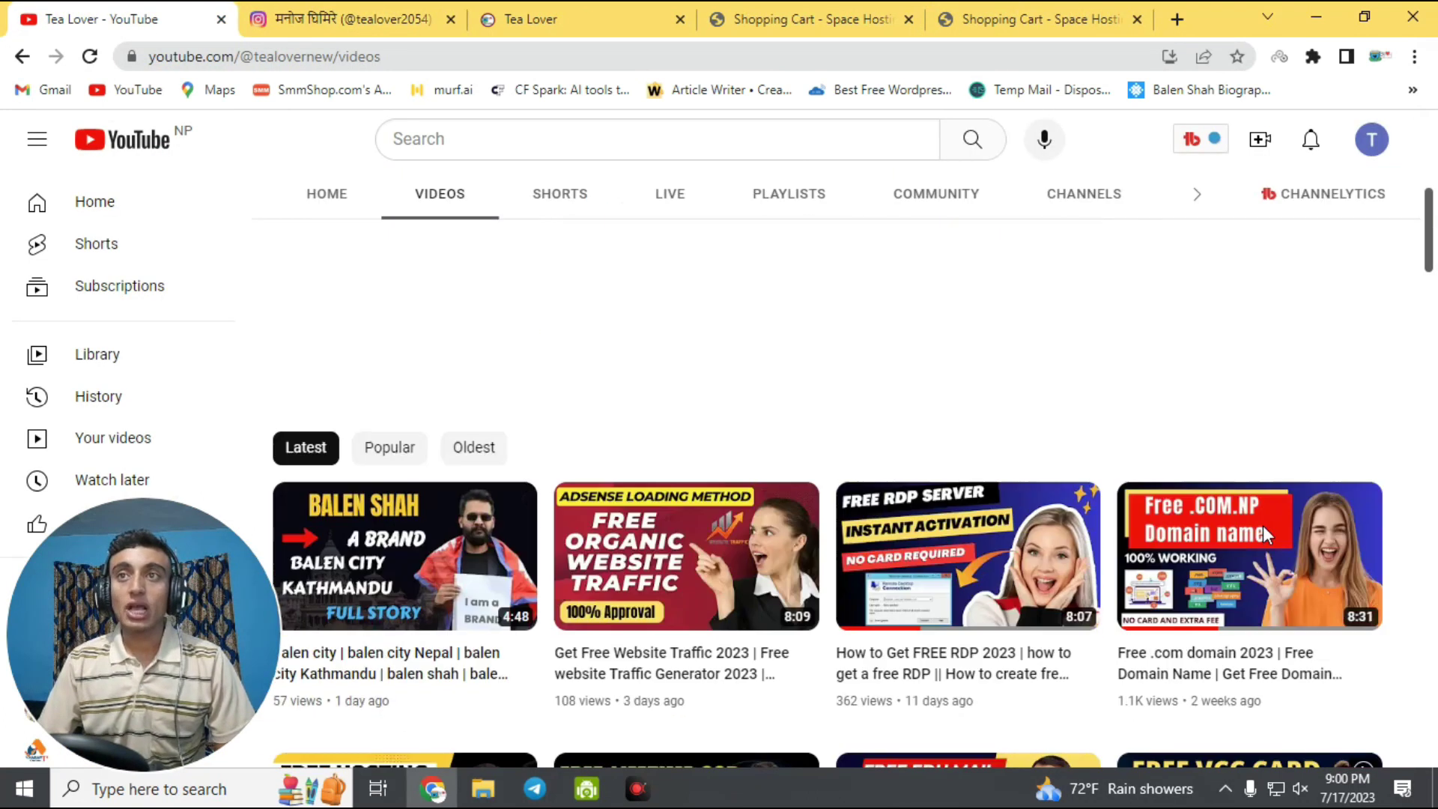
# Change the Tea Lover channel's bell notification setting to All.
pyautogui.click(1371, 255)
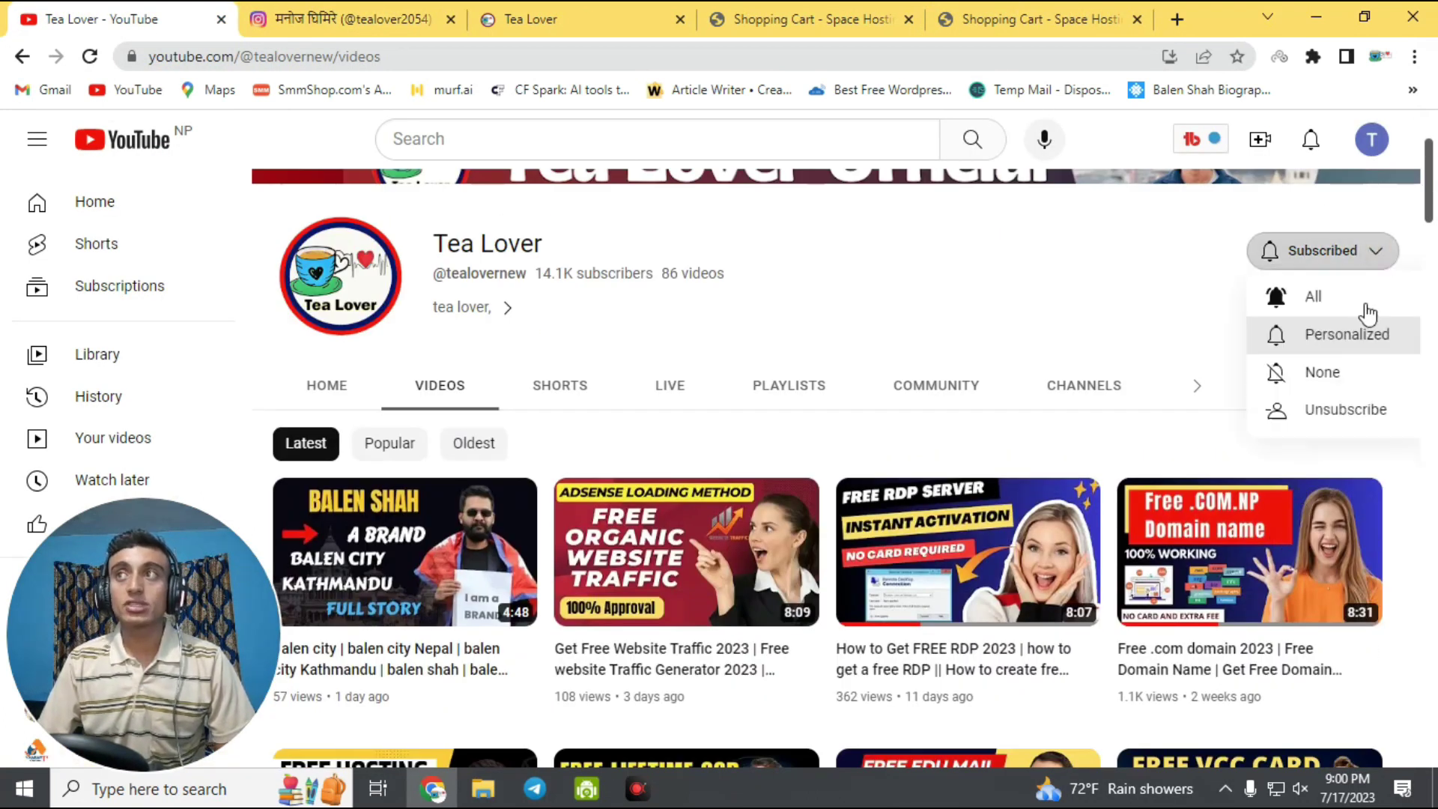
pyautogui.click(1309, 296)
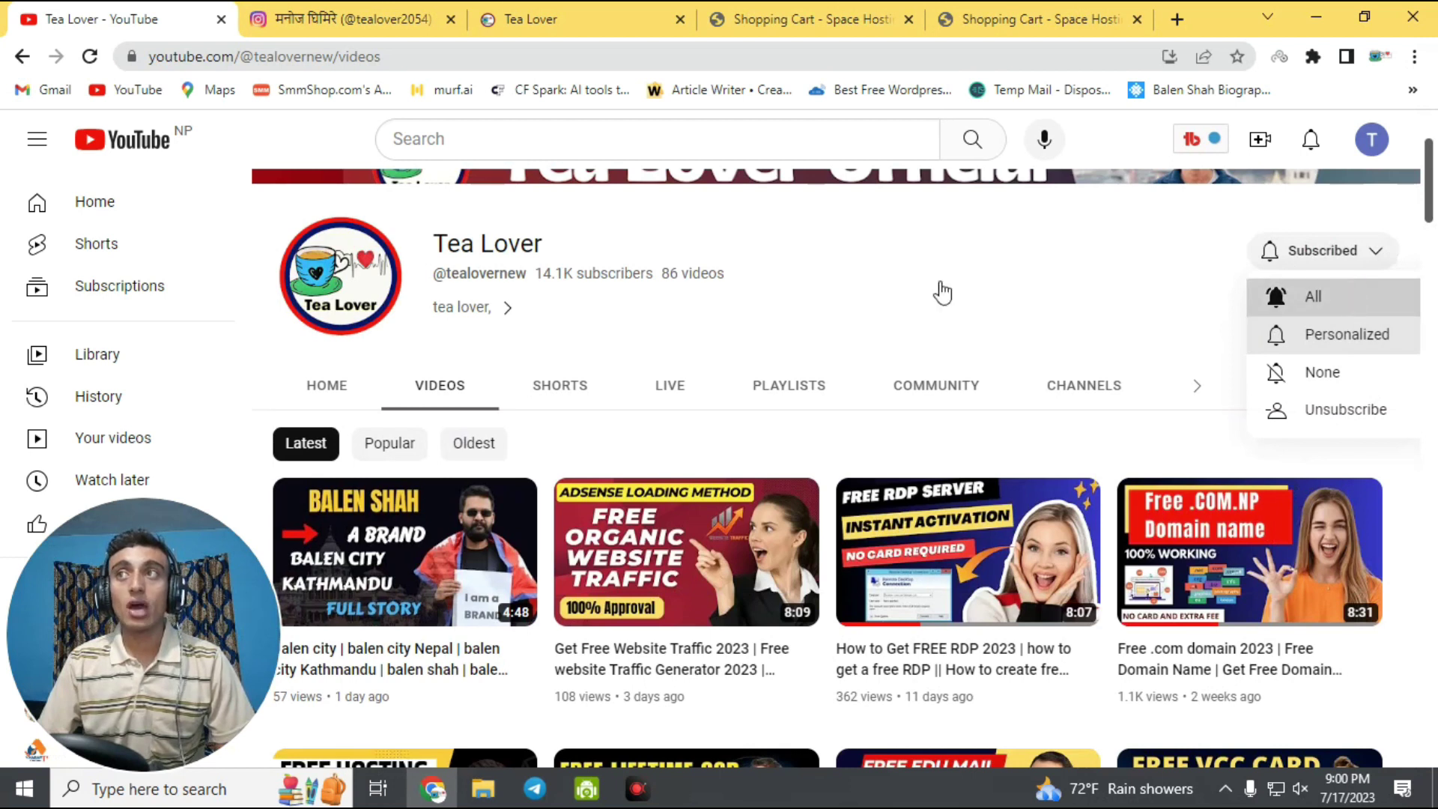
pyautogui.scroll(2, 898, 345)
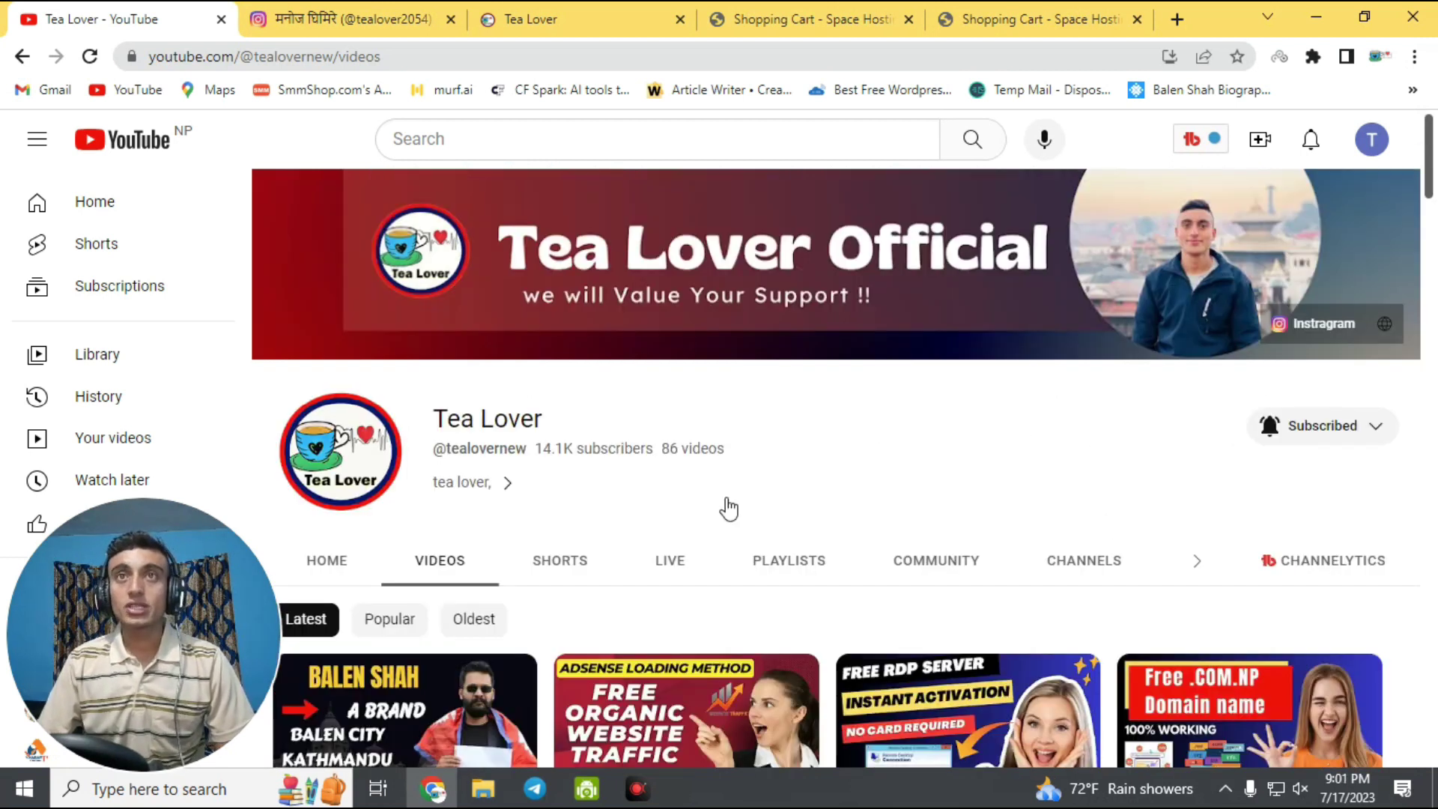